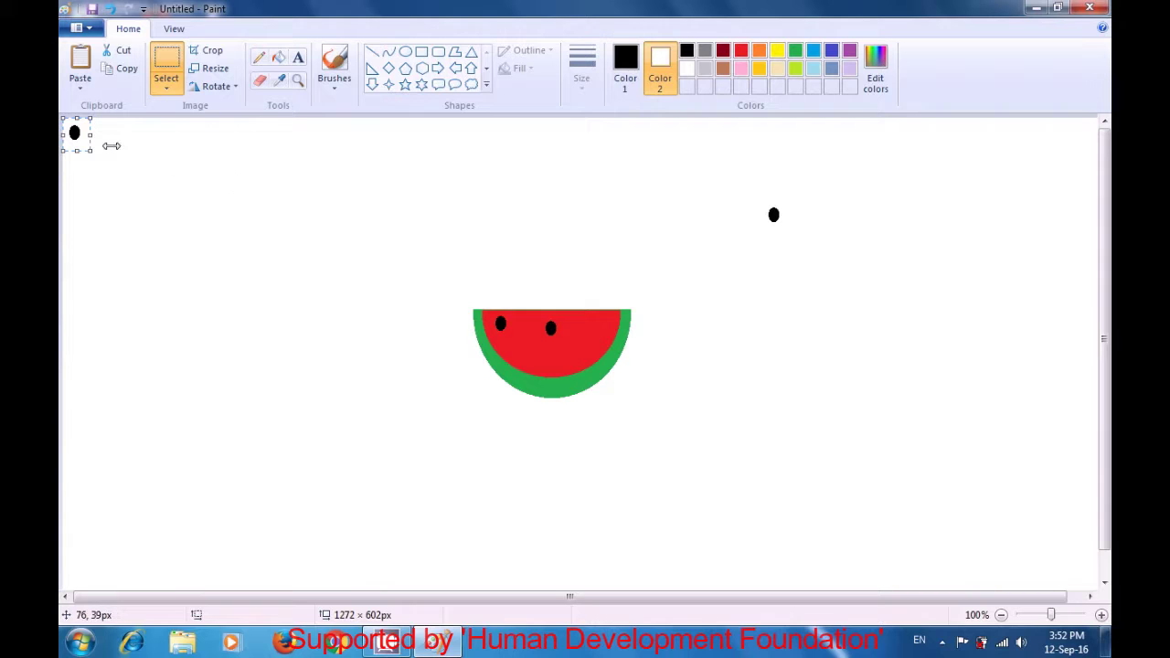
- Place the pasted black seed on the upper-right red flesh of the watermelon, and paste two more seeds in a row below
left_click_drag(76, 128, 595, 327)
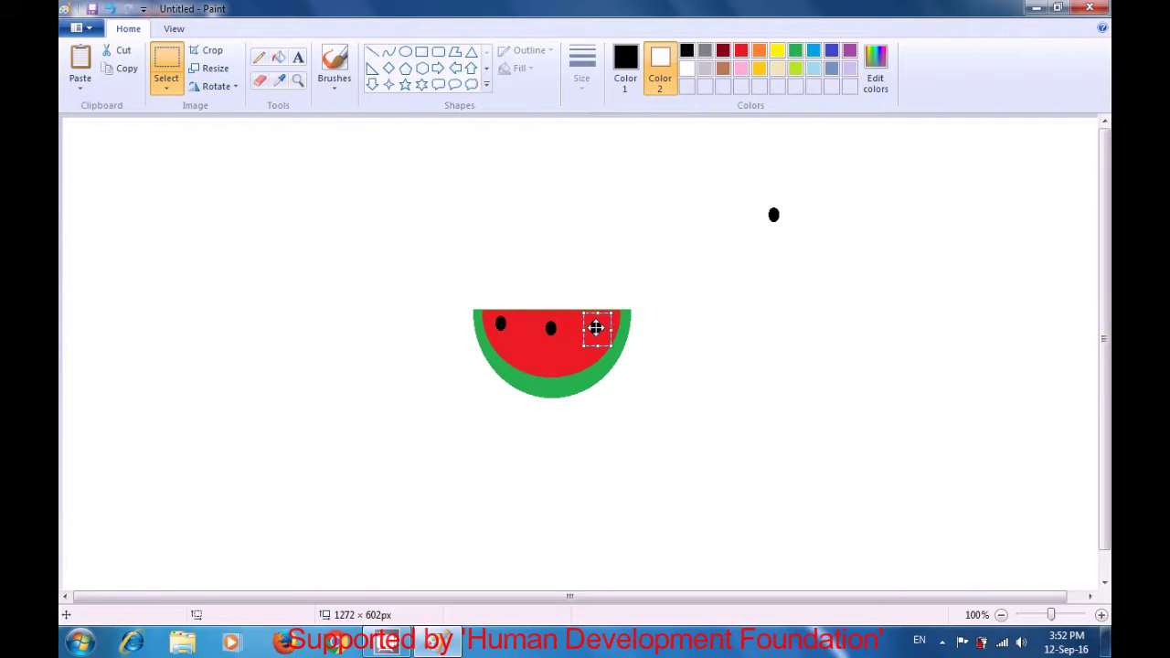
left_click(601, 246)
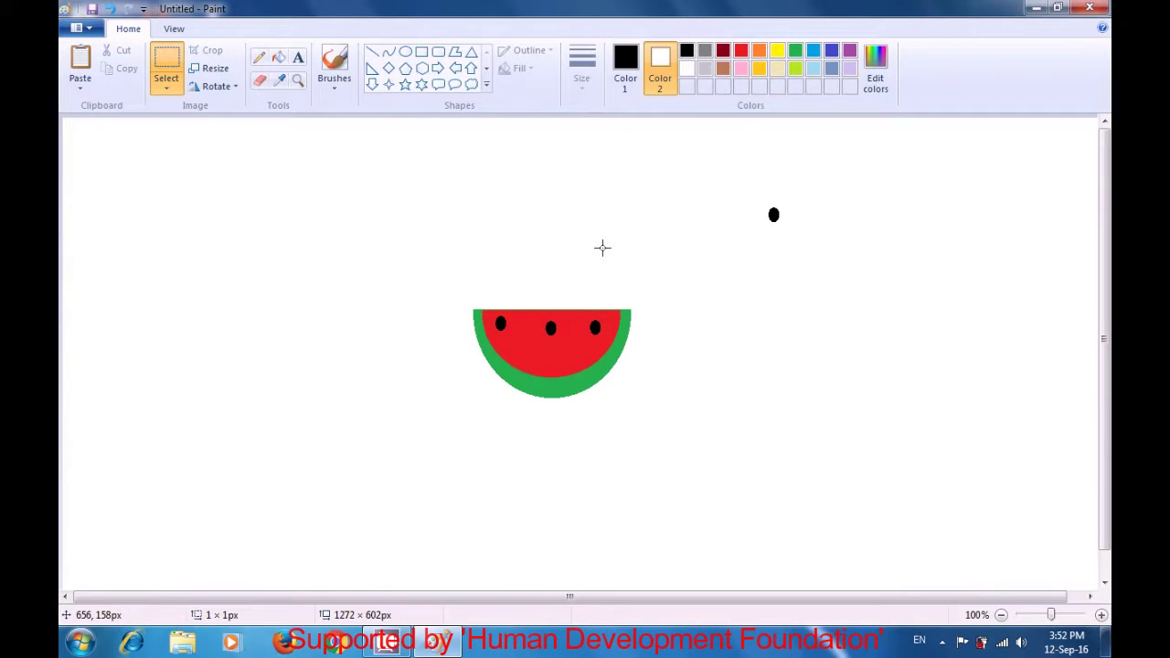
key("ctrl+v")
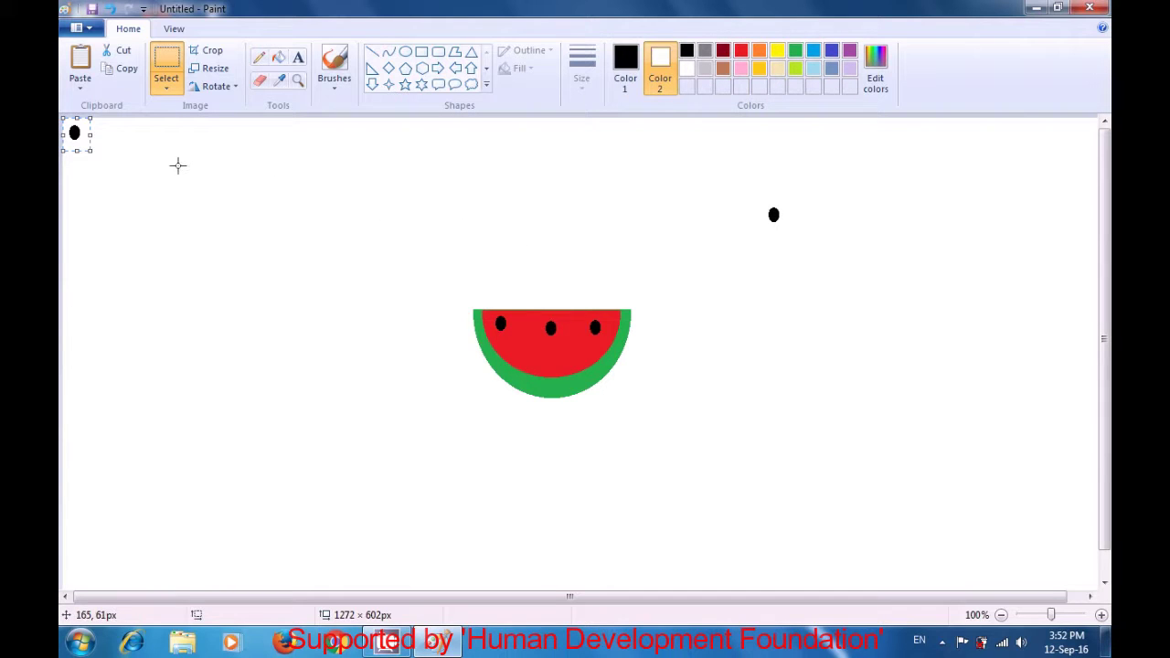
left_click_drag(79, 137, 536, 356)
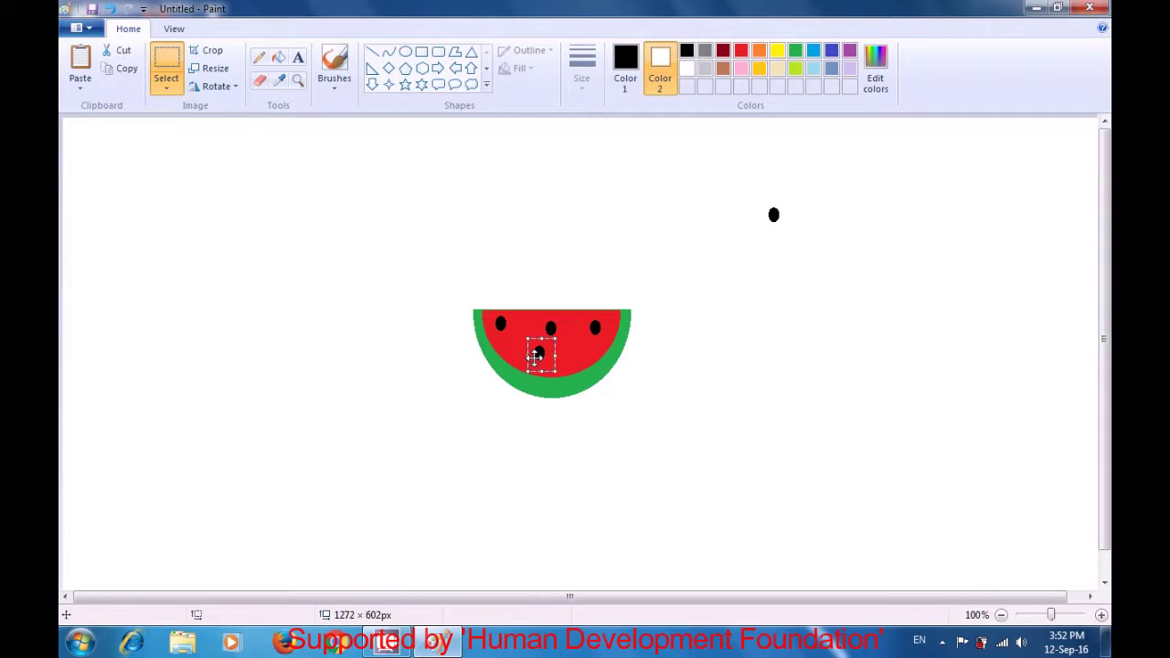
left_click(460, 233)
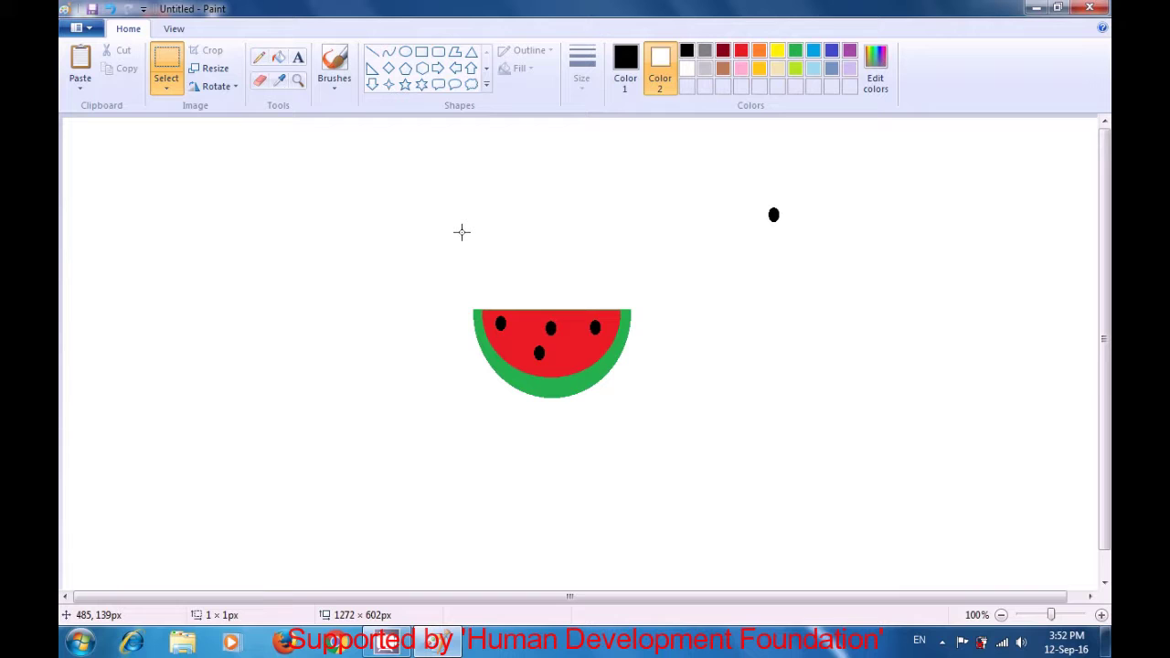
key("ctrl+v")
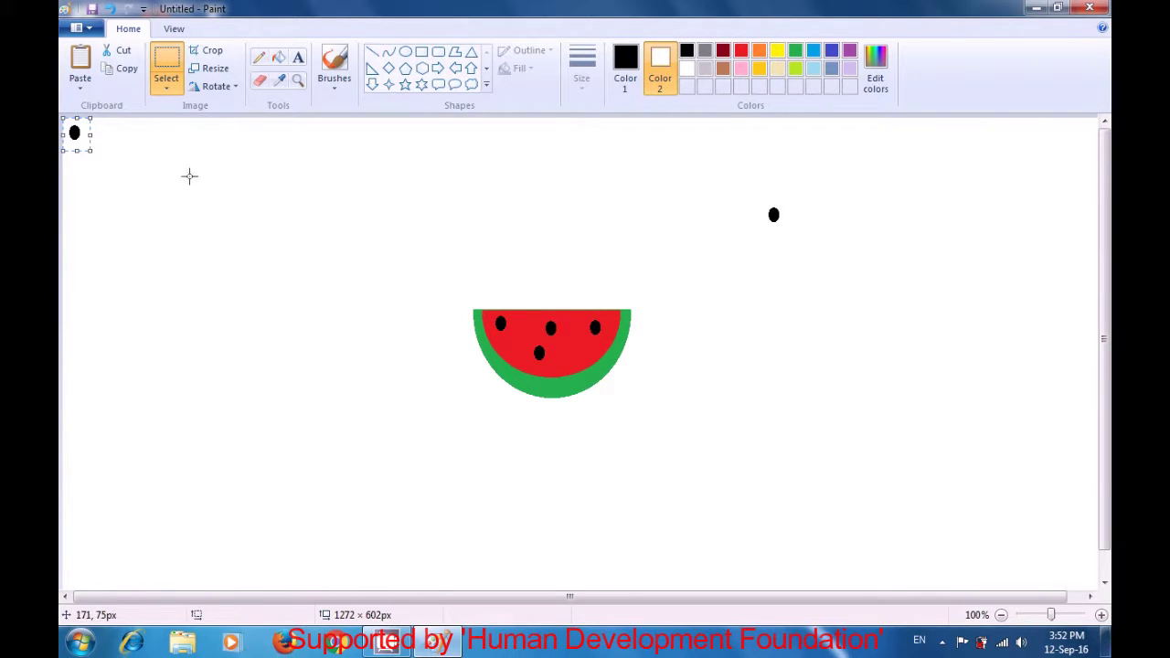
left_click_drag(79, 133, 580, 350)
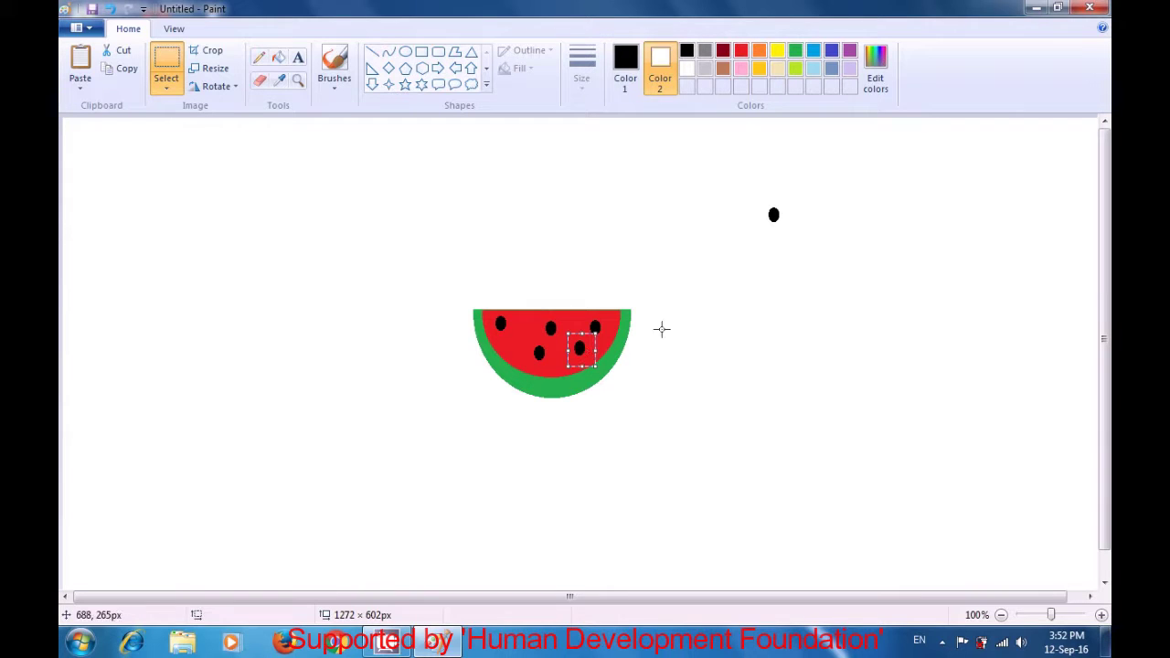
left_click(781, 318)
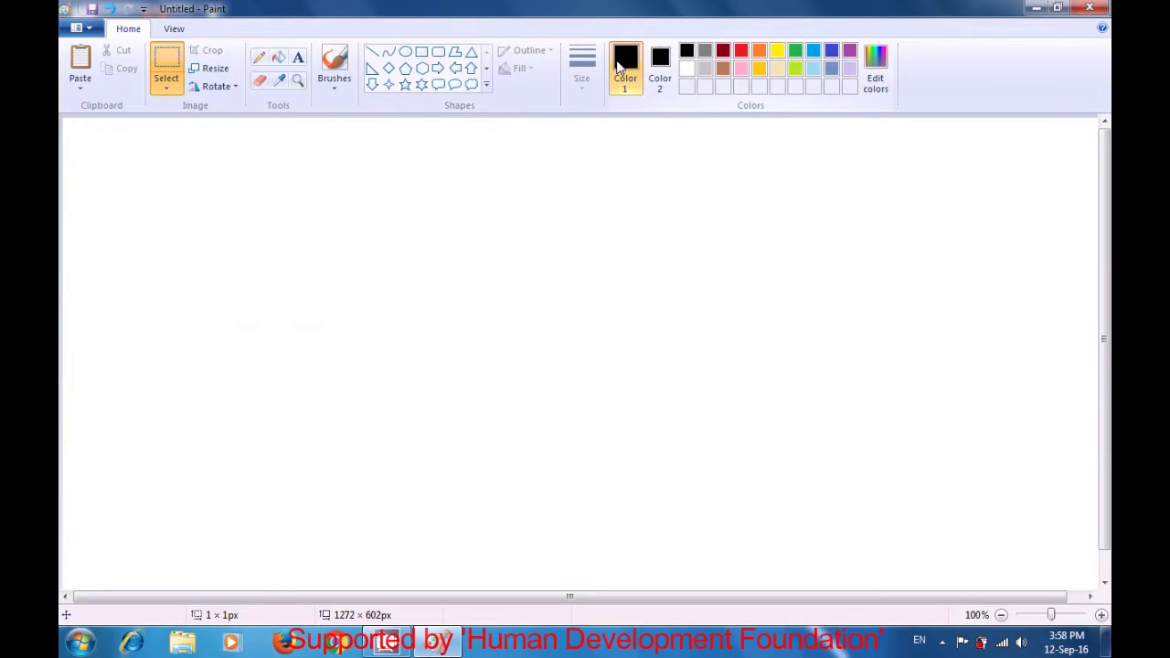
- Set both colours to black and draw a filled black ellipse about 175 × 156 px in the lower middle of the canvas
left_click(686, 52)
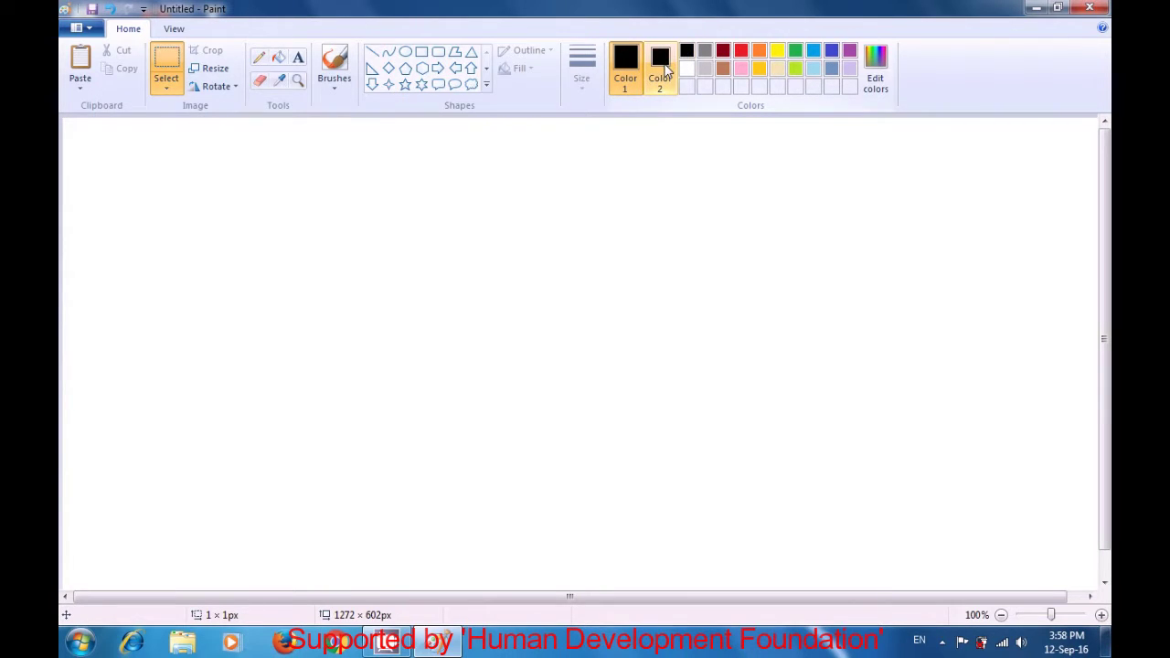
left_click(665, 72)
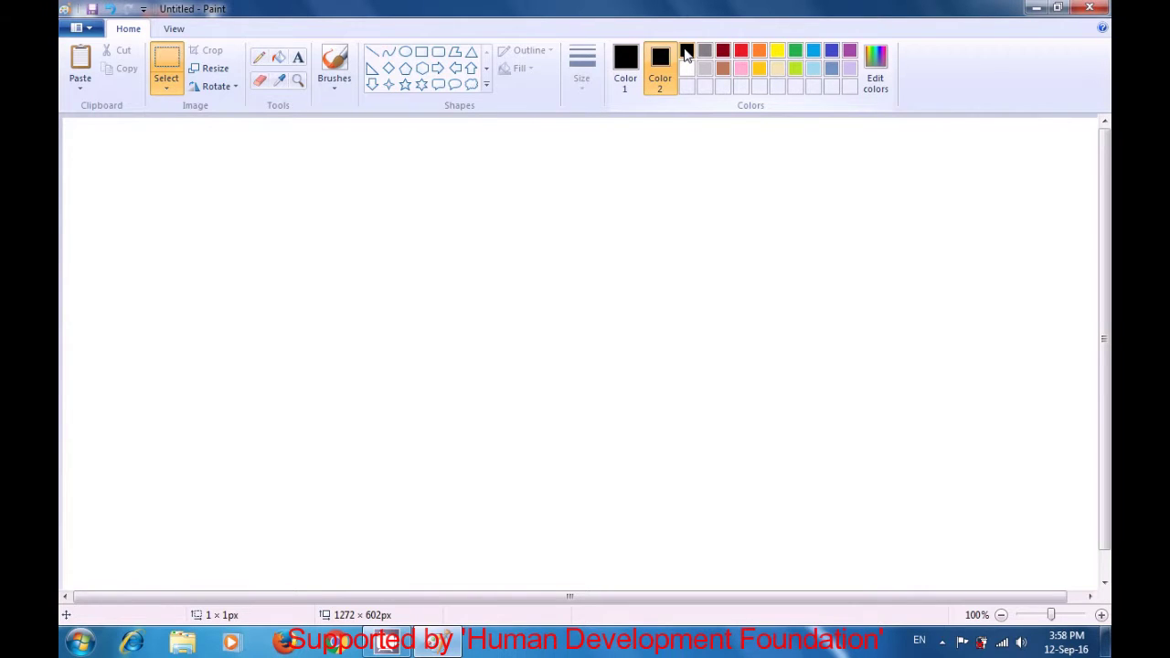
left_click(686, 53)
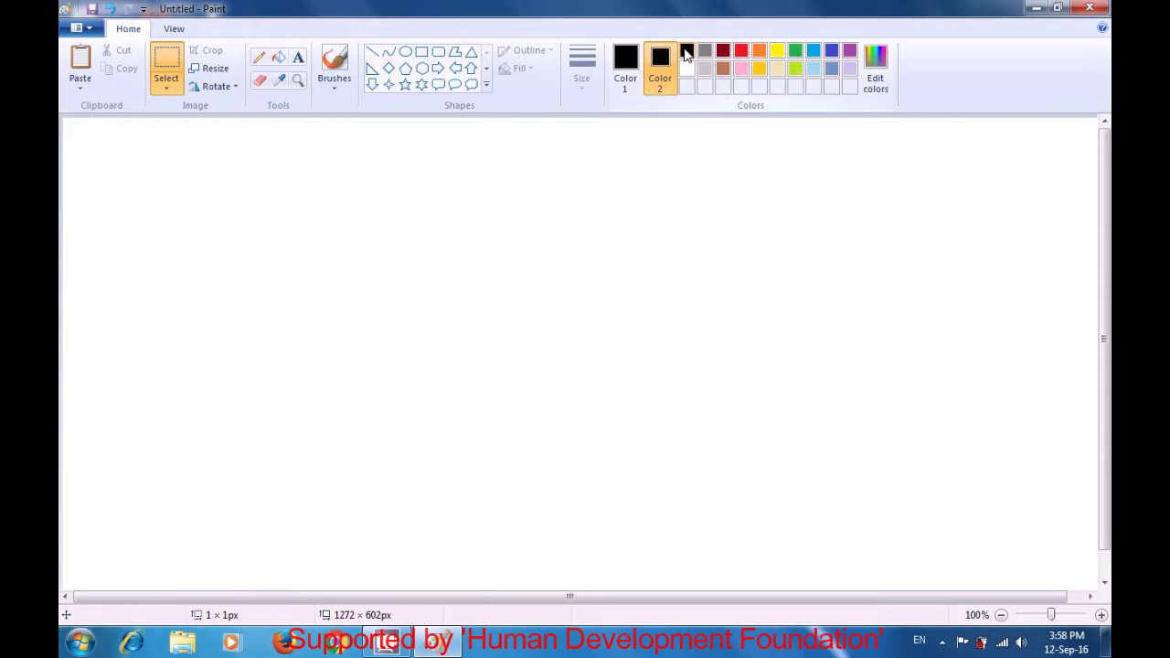
left_click(406, 55)
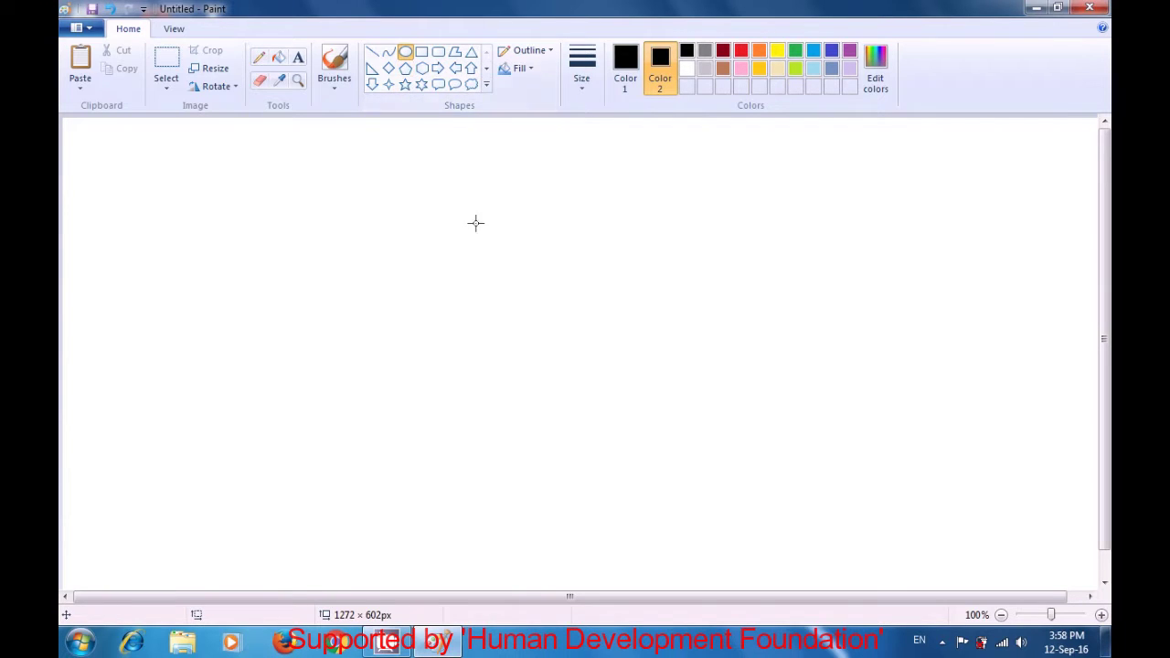
left_click_drag(499, 377, 643, 504)
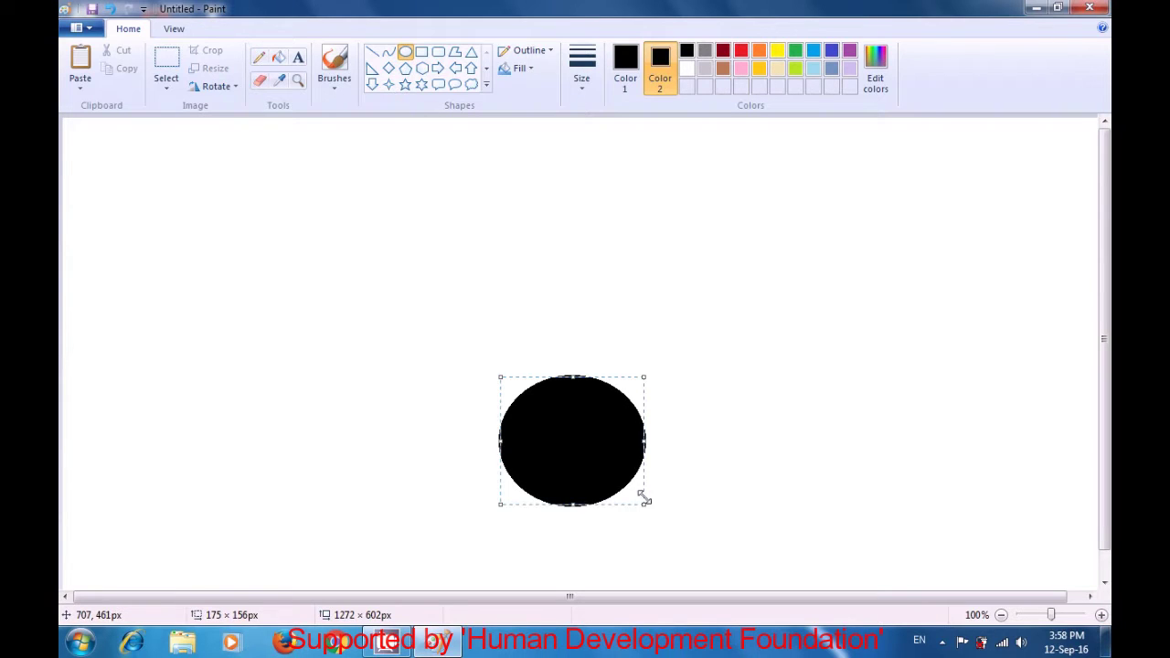
left_click(700, 331)
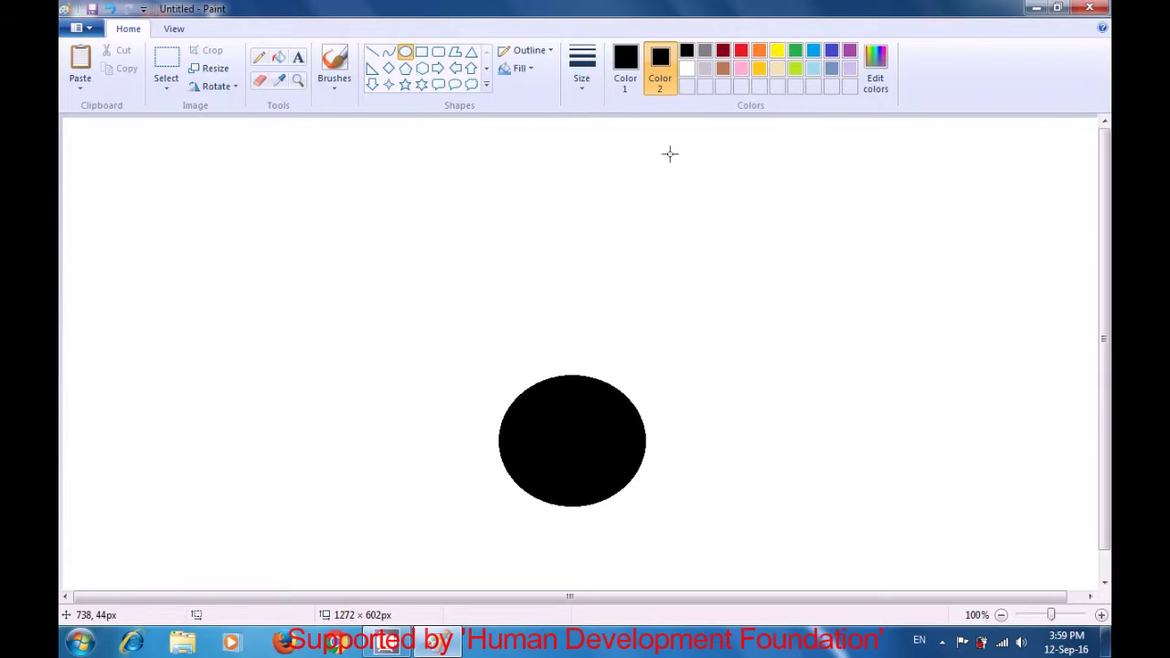
- Draw a white-filled ellipse with a black outline, resize it to about 166 × 150 px and centre it overlapping the black ellipse's upper edge
left_click(687, 77)
left_click_drag(482, 276, 649, 402)
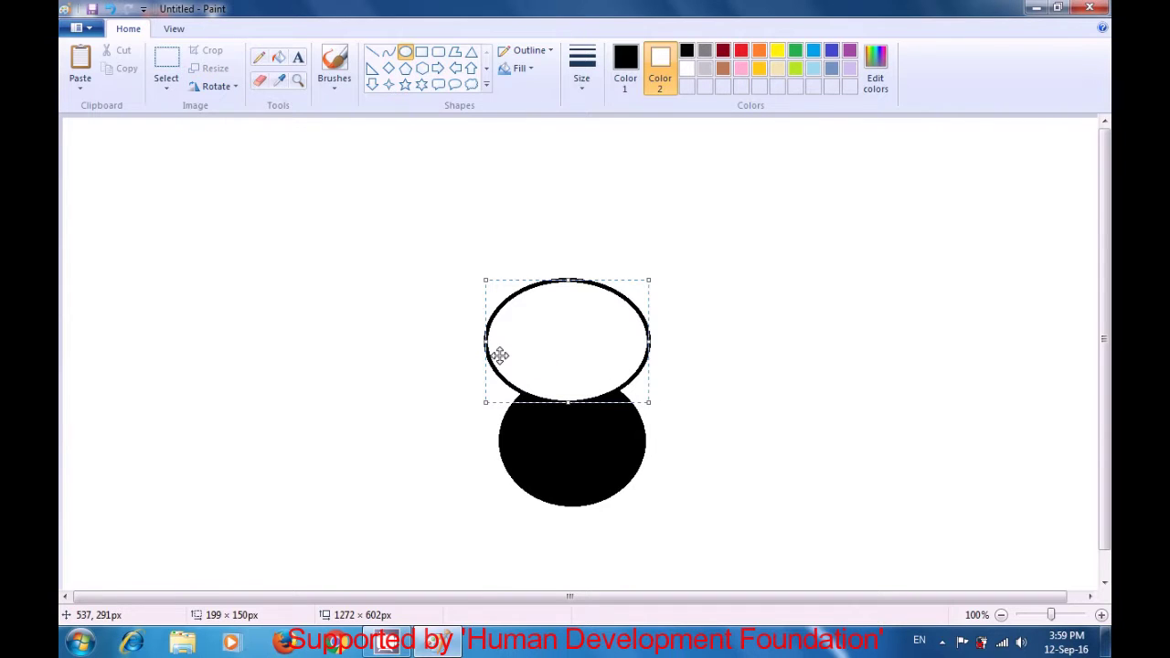
left_click_drag(485, 340, 498, 340)
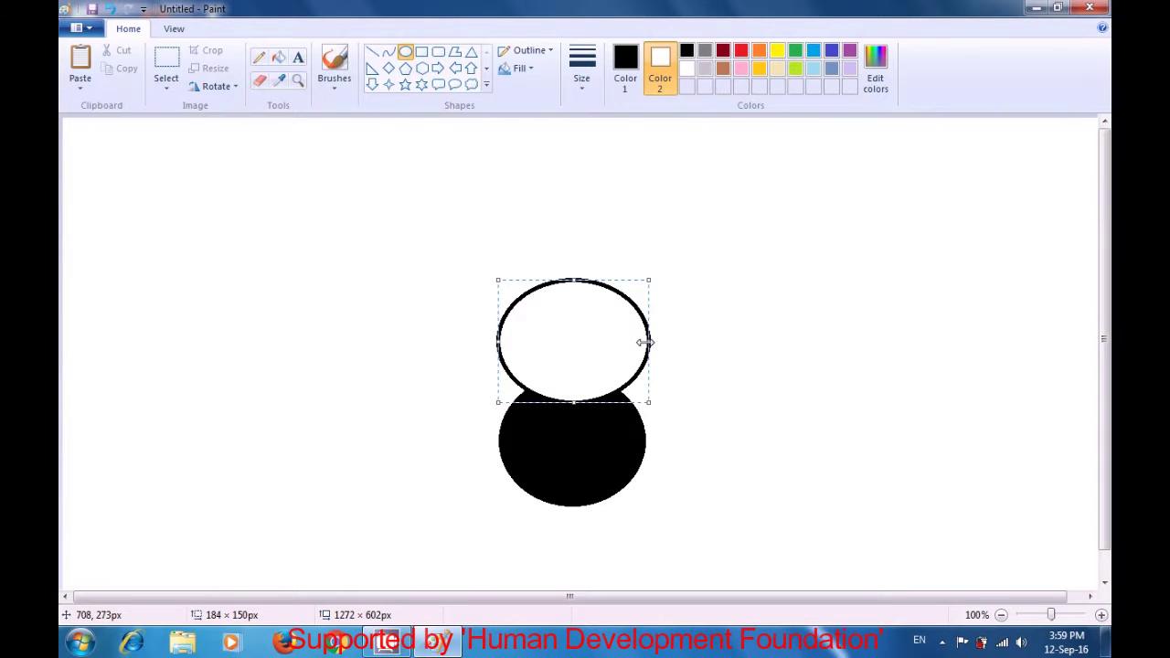
left_click_drag(645, 341, 634, 344)
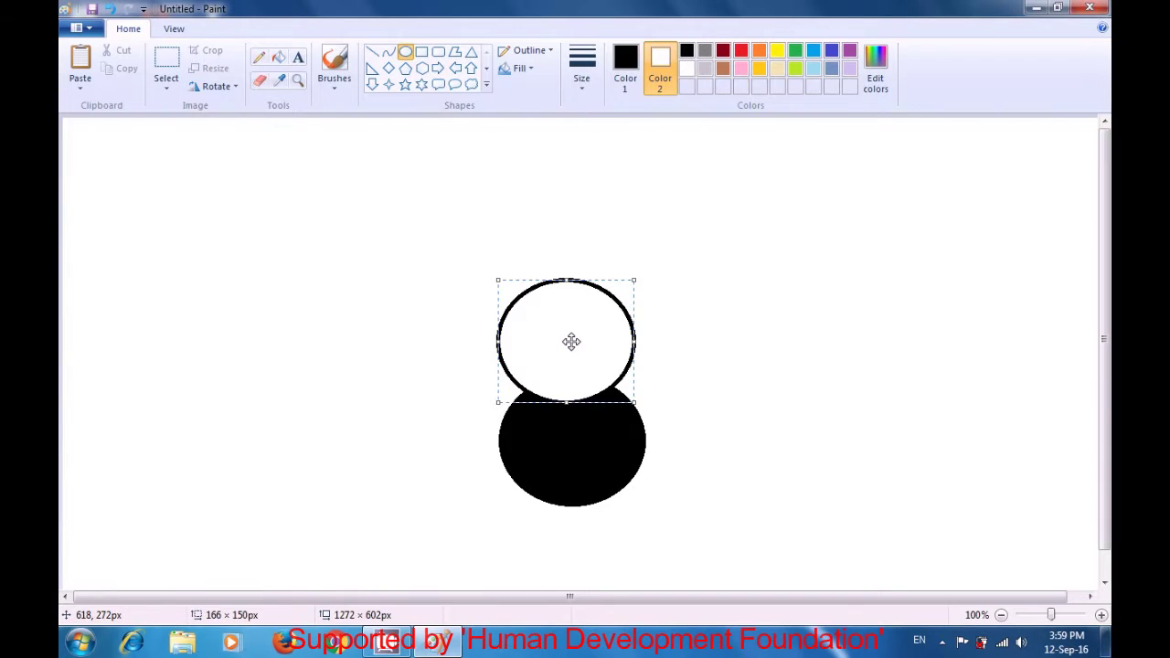
left_click_drag(571, 341, 568, 328)
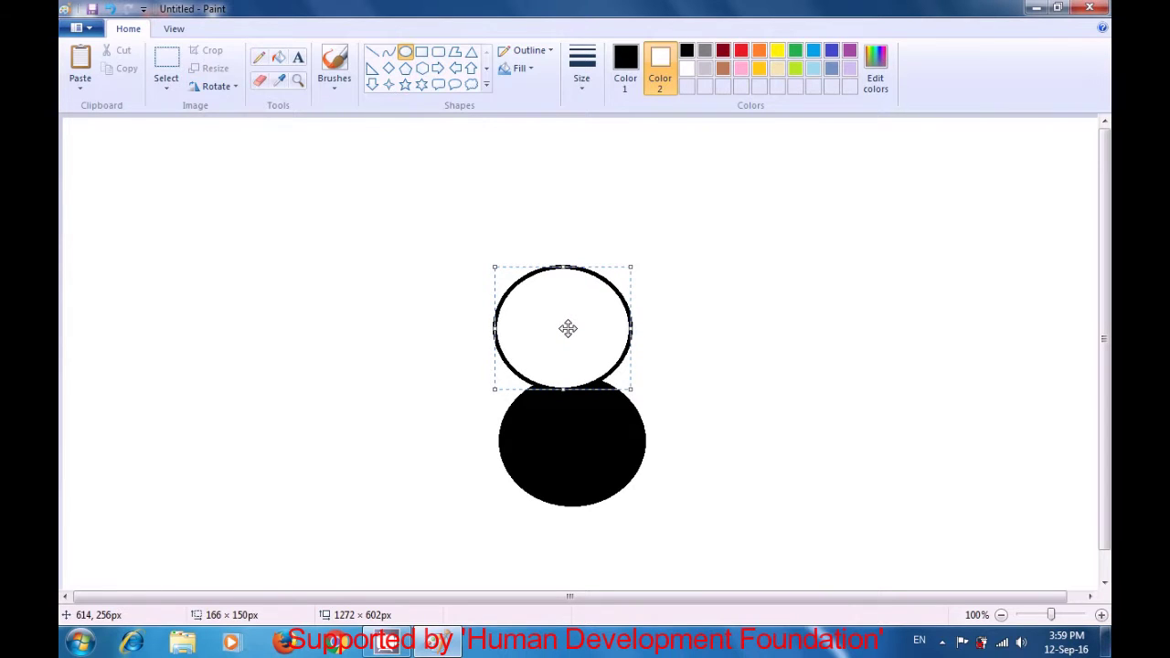
left_click_drag(568, 328, 582, 339)
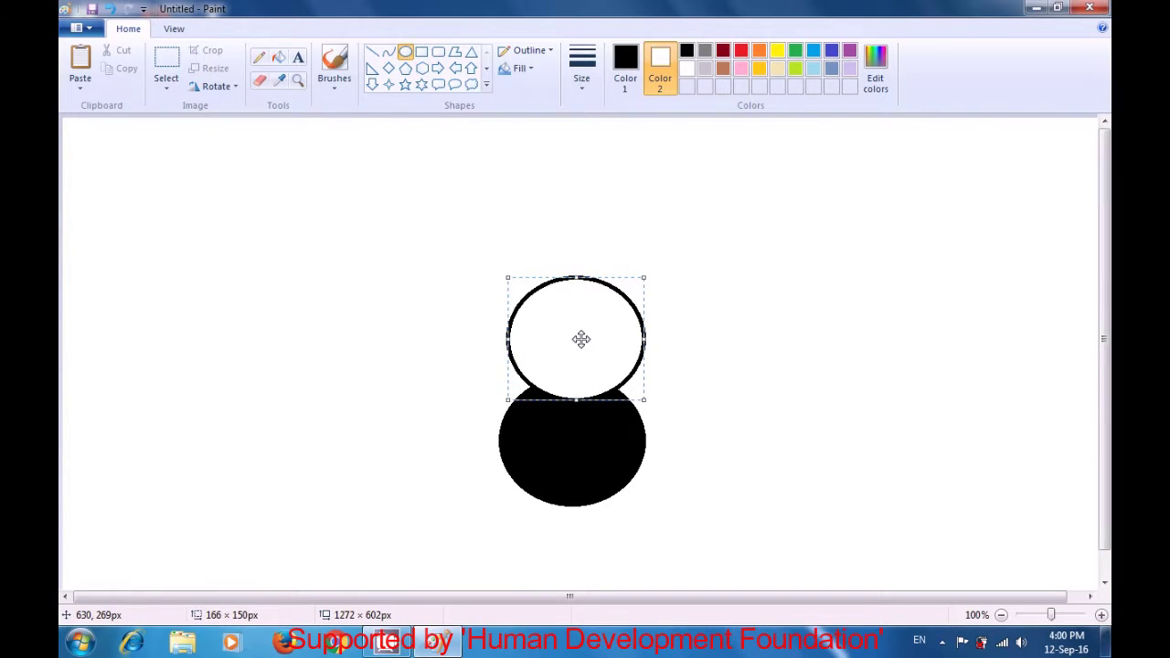
left_click(720, 335)
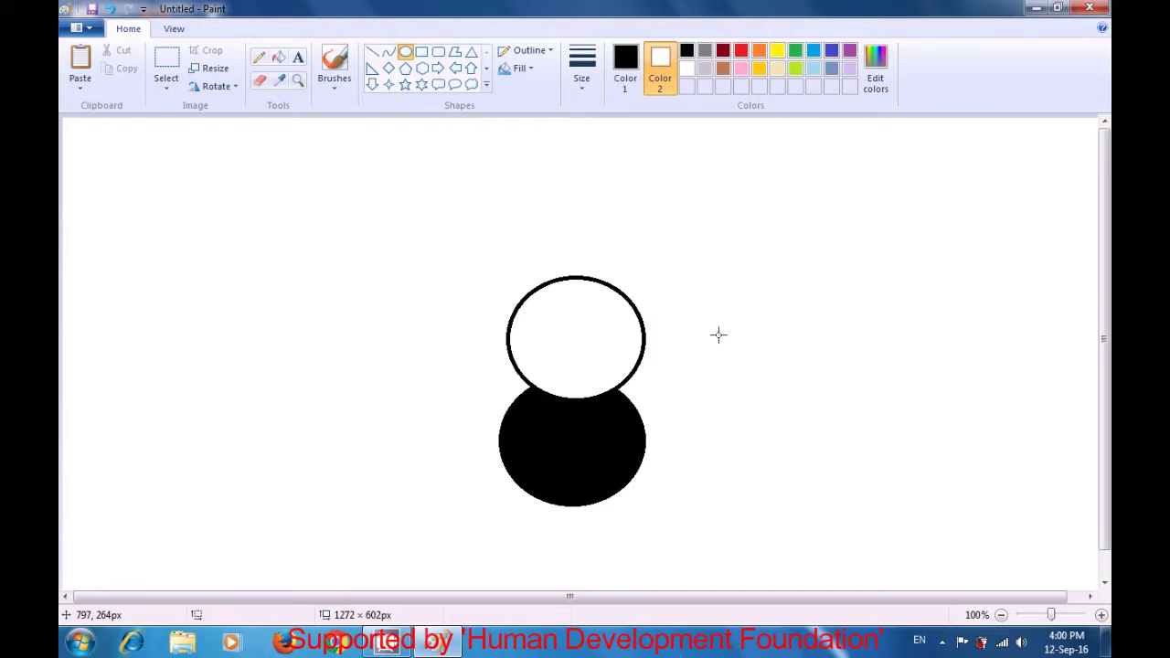
- Draw a white ellipse about 130 × 113 px inside the black ellipse, centred just below the upper white ellipse
left_click_drag(518, 418, 624, 501)
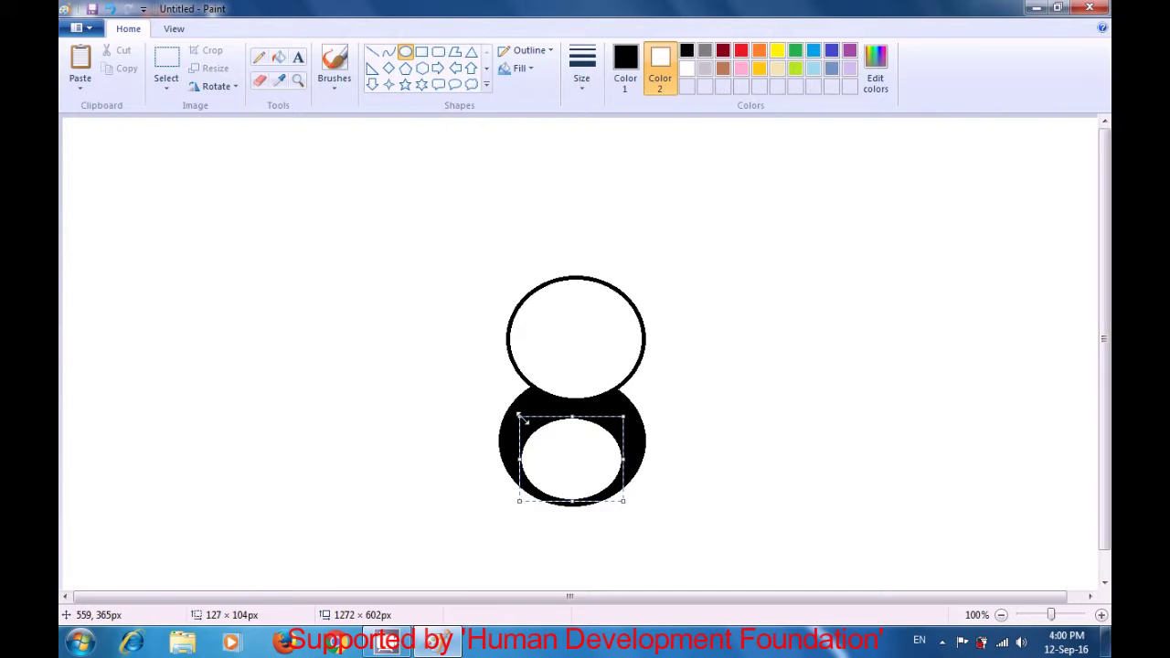
left_click_drag(518, 415, 515, 407)
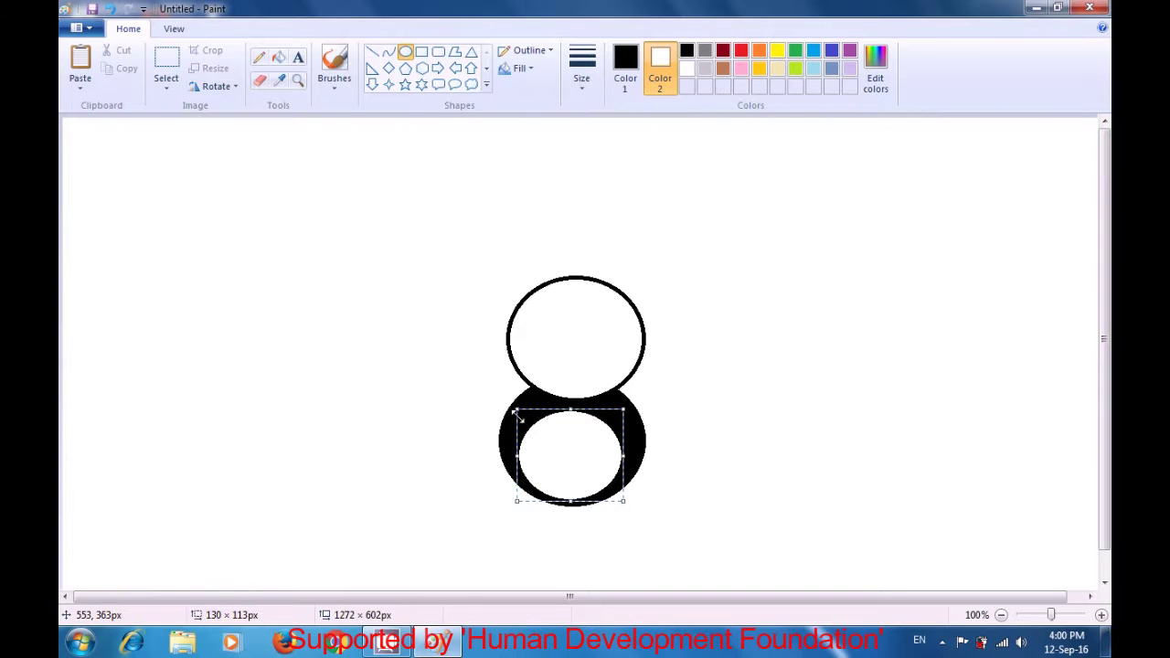
left_click_drag(570, 449, 573, 441)
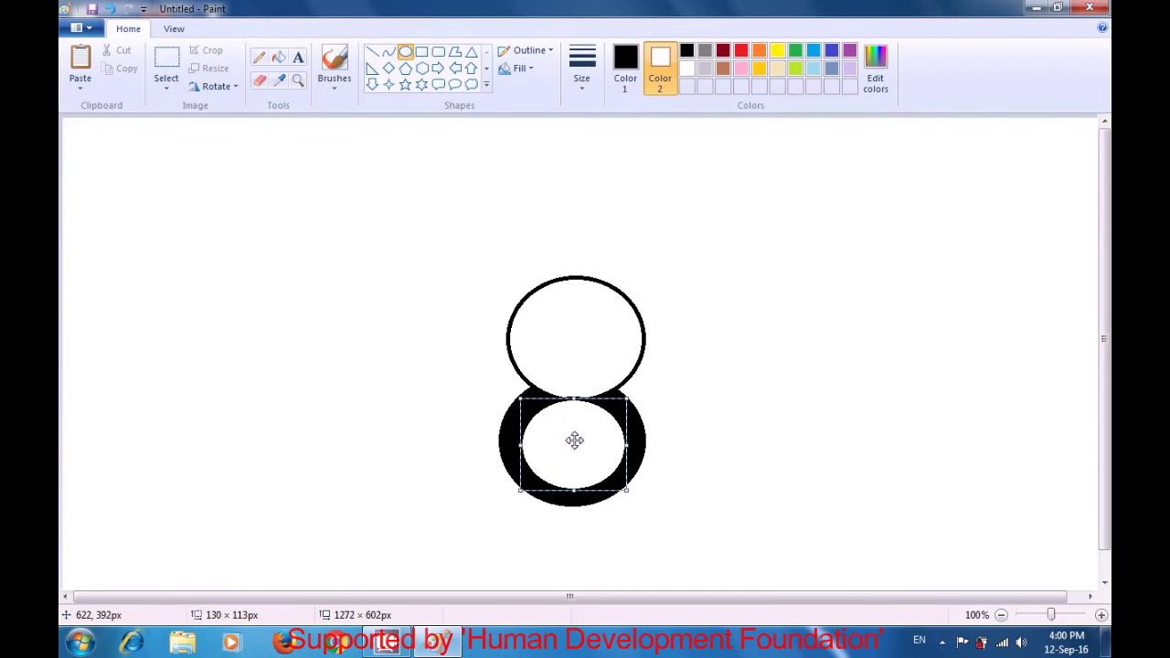
left_click(715, 437)
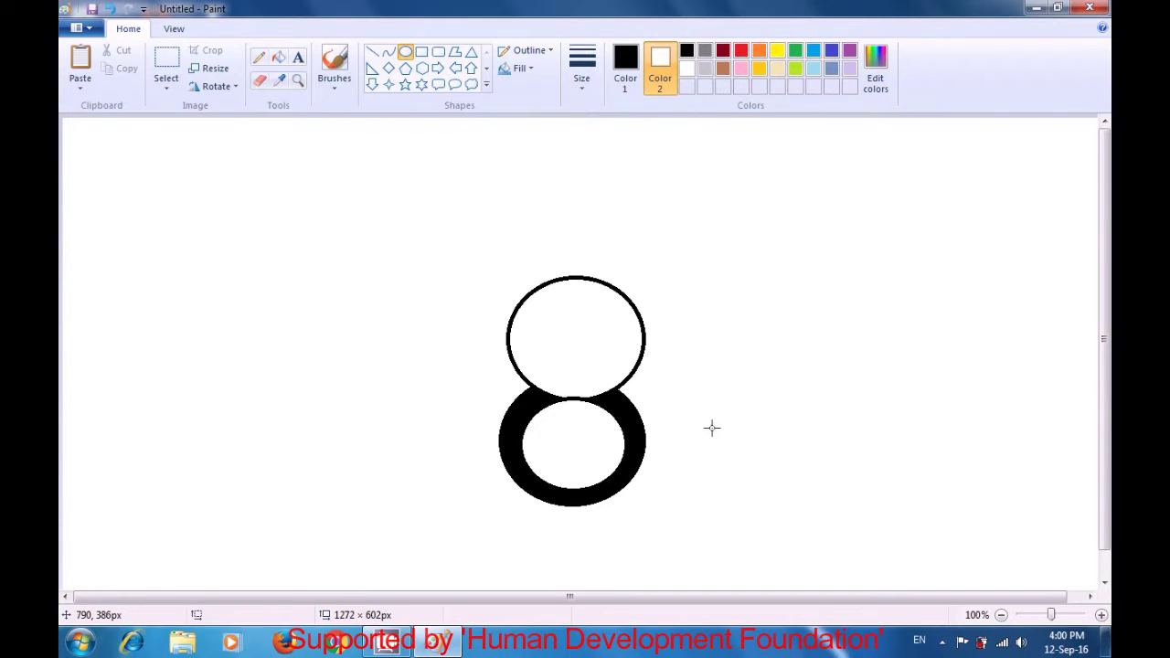
- Draw a small filled black circle about 34 × 32 px on the empty canvas to the right of the figure
left_click(688, 51)
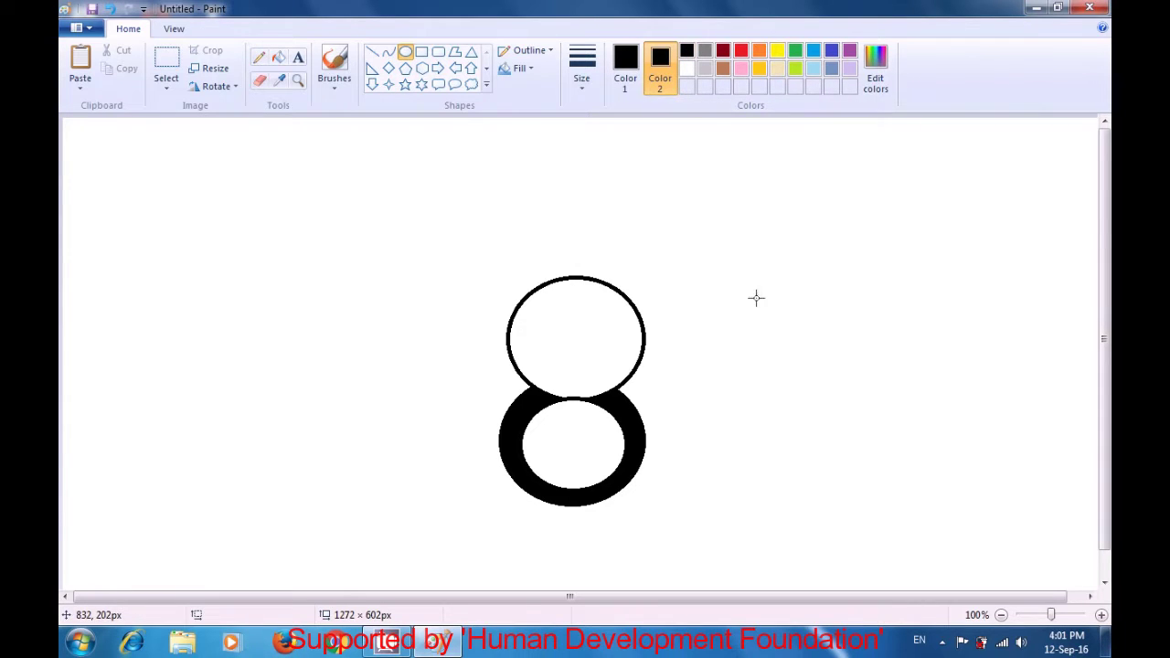
left_click_drag(765, 308, 794, 336)
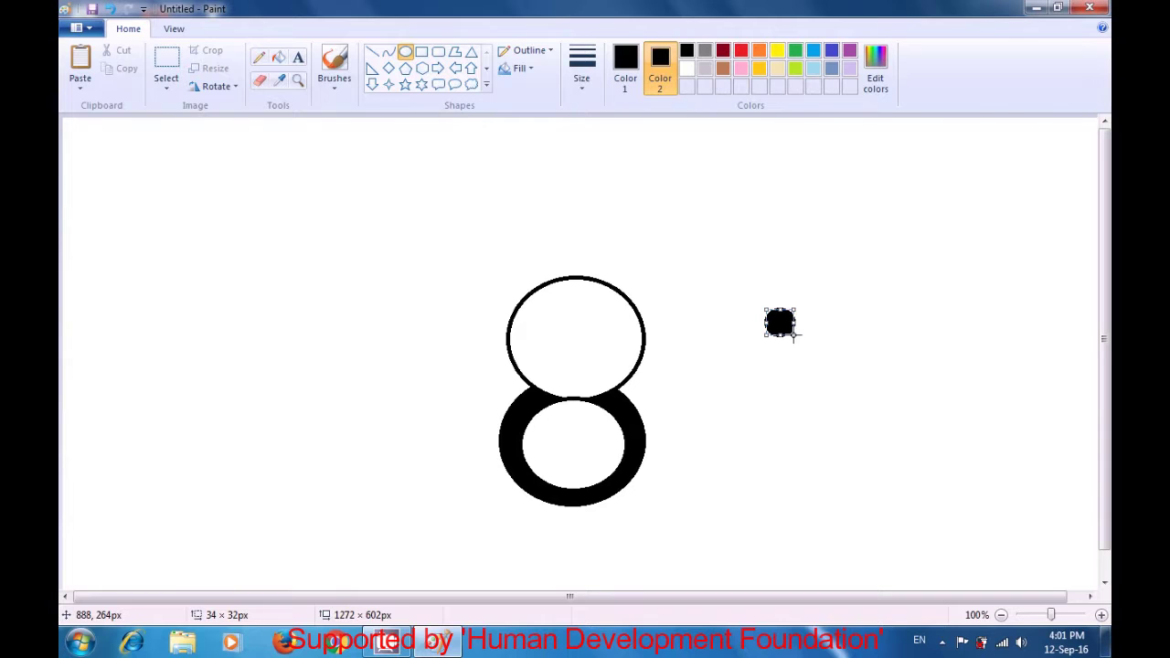
left_click(818, 323)
- With Color 2 set to white, duplicate the small black circle and place the copy on the black body's upper-left edge
left_click(684, 71)
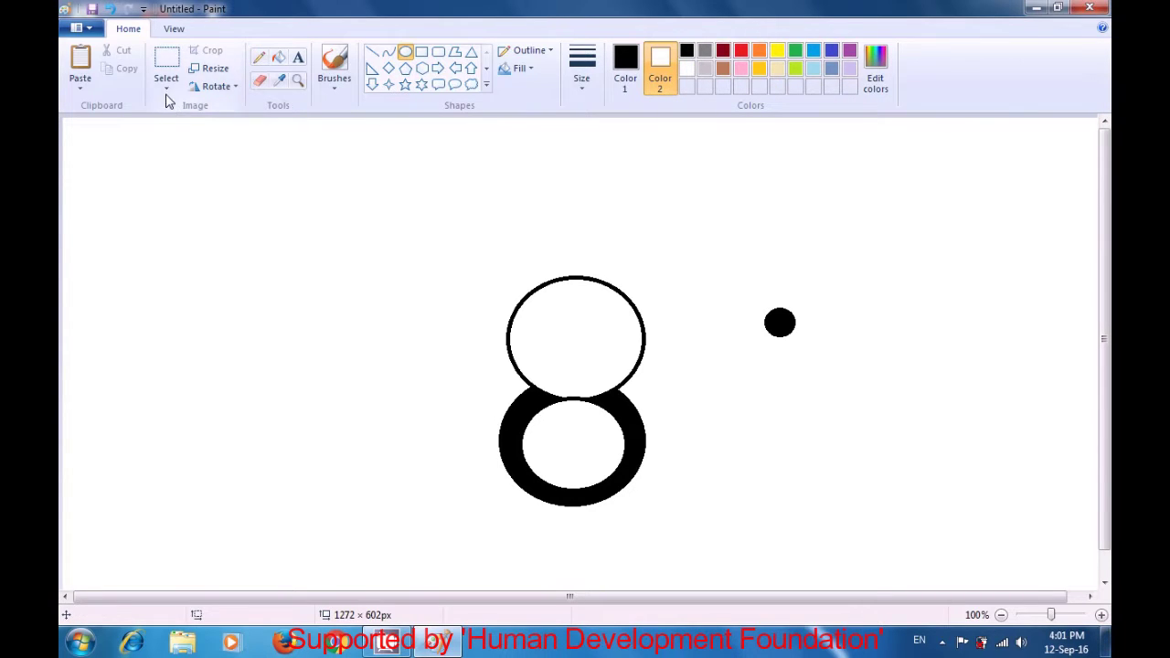
left_click(166, 62)
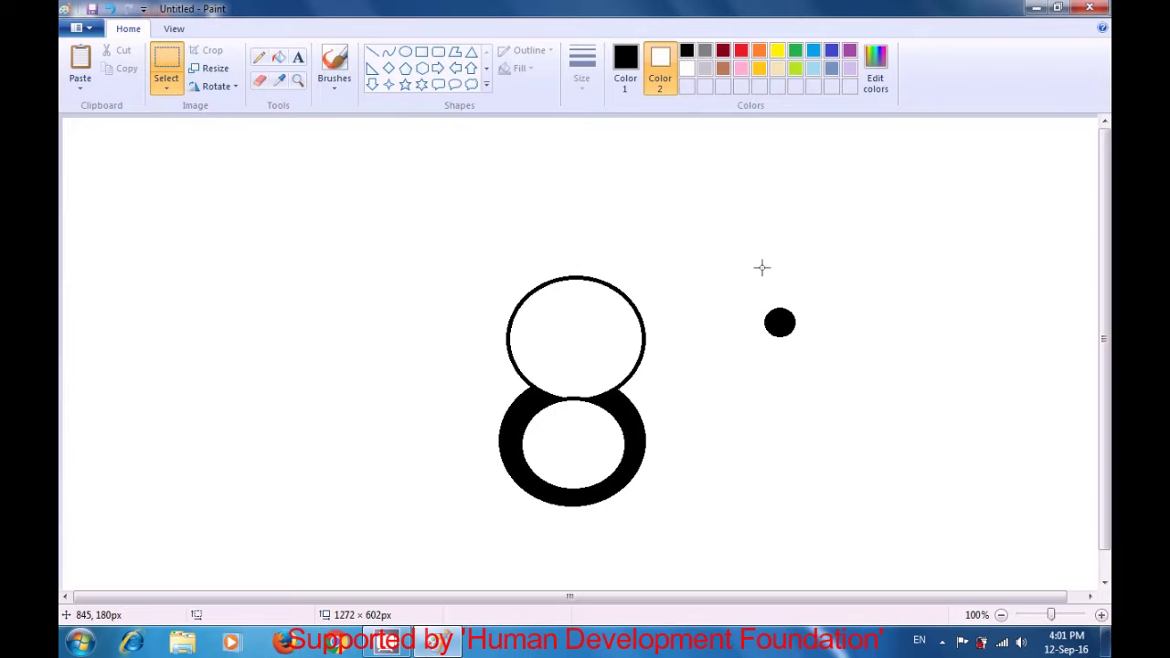
left_click_drag(748, 293, 817, 352)
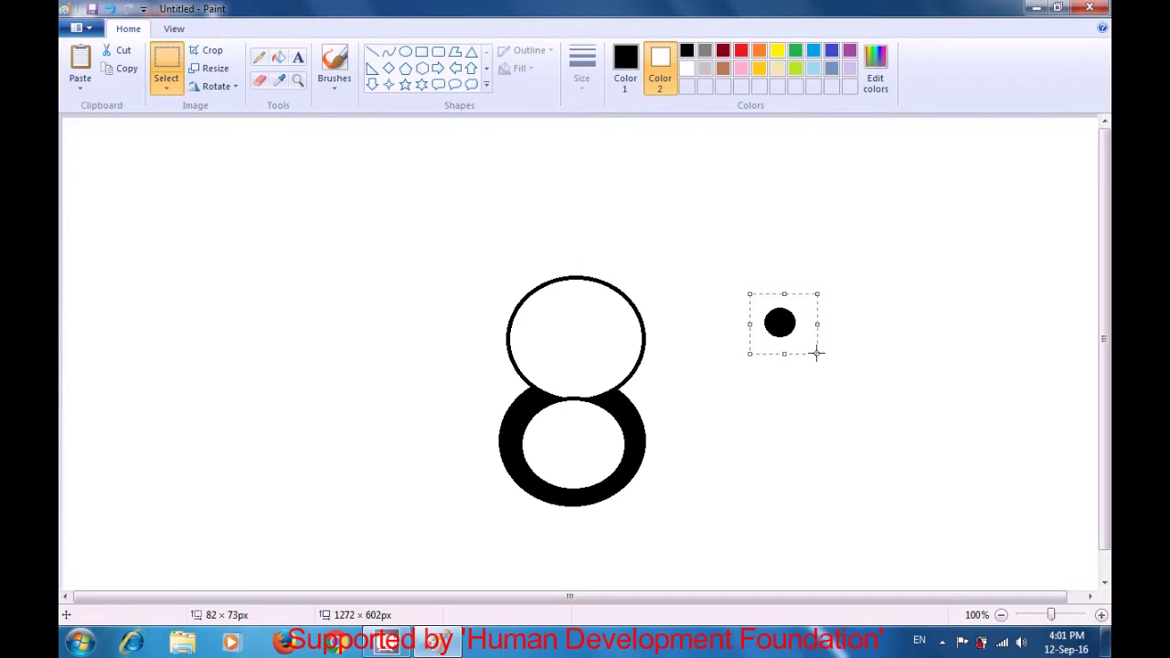
key("ctrl+v")
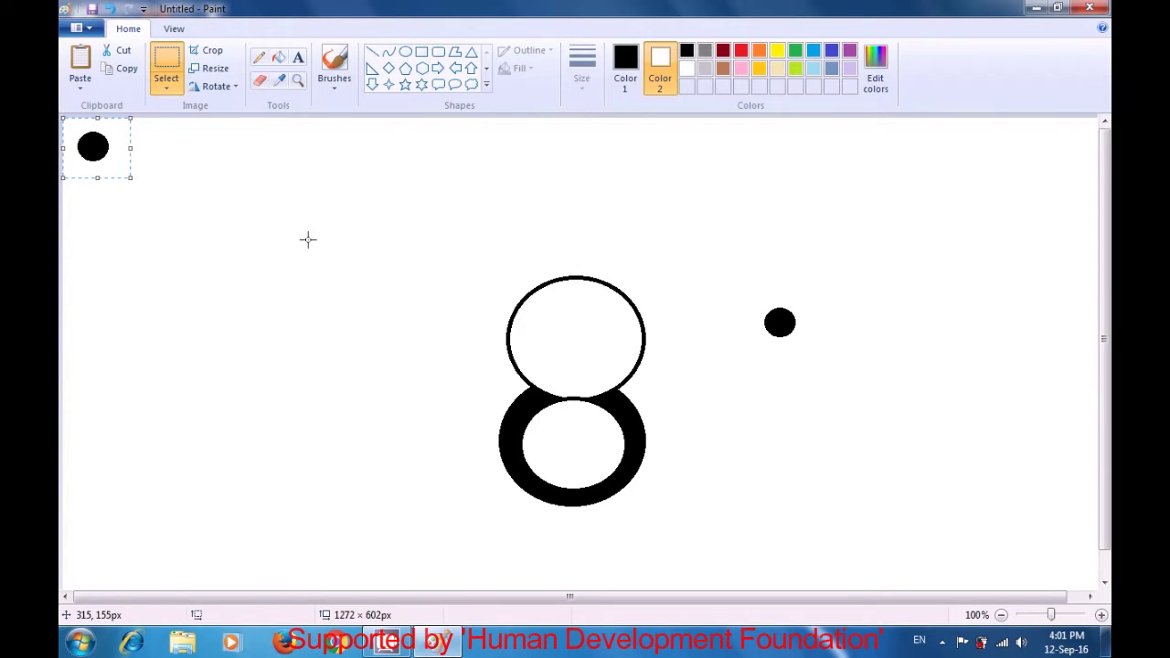
left_click_drag(93, 147, 500, 412)
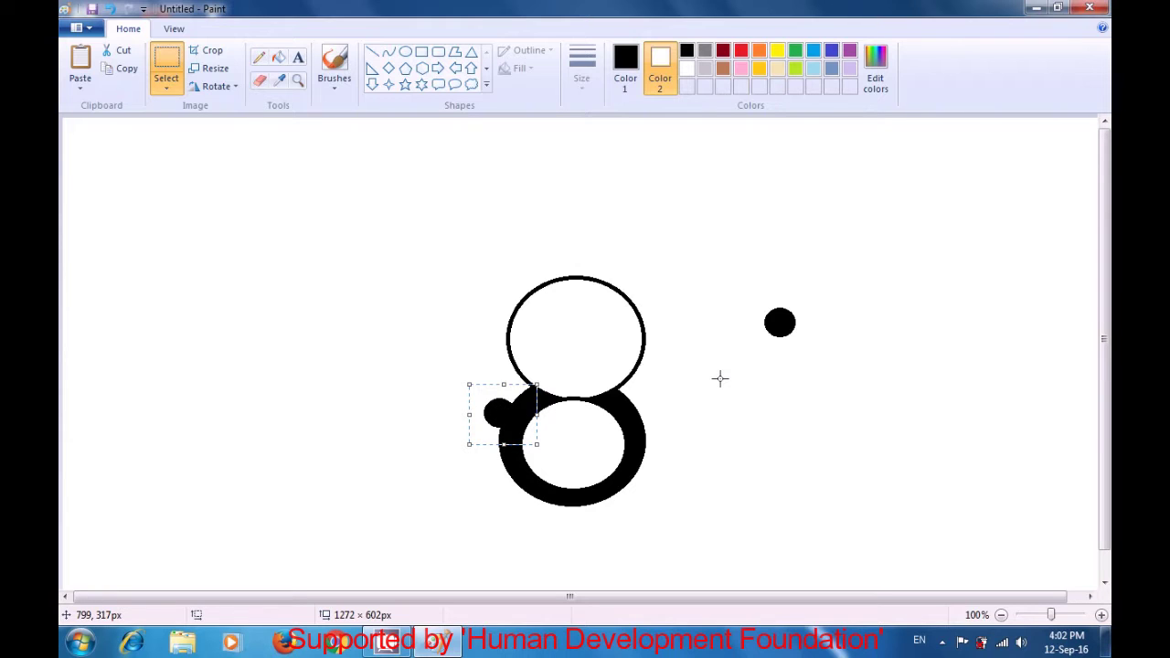
left_click_drag(721, 379, 724, 381)
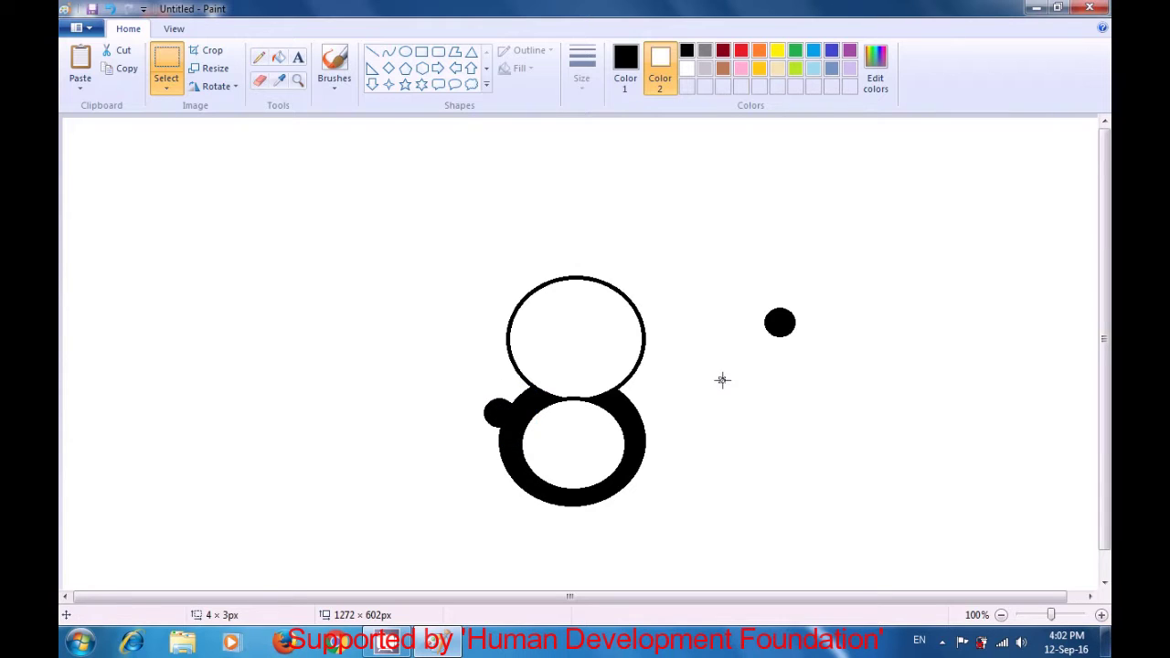
- Move the original small black circle onto the black body's upper-right edge, opposite the copy
left_click(744, 321)
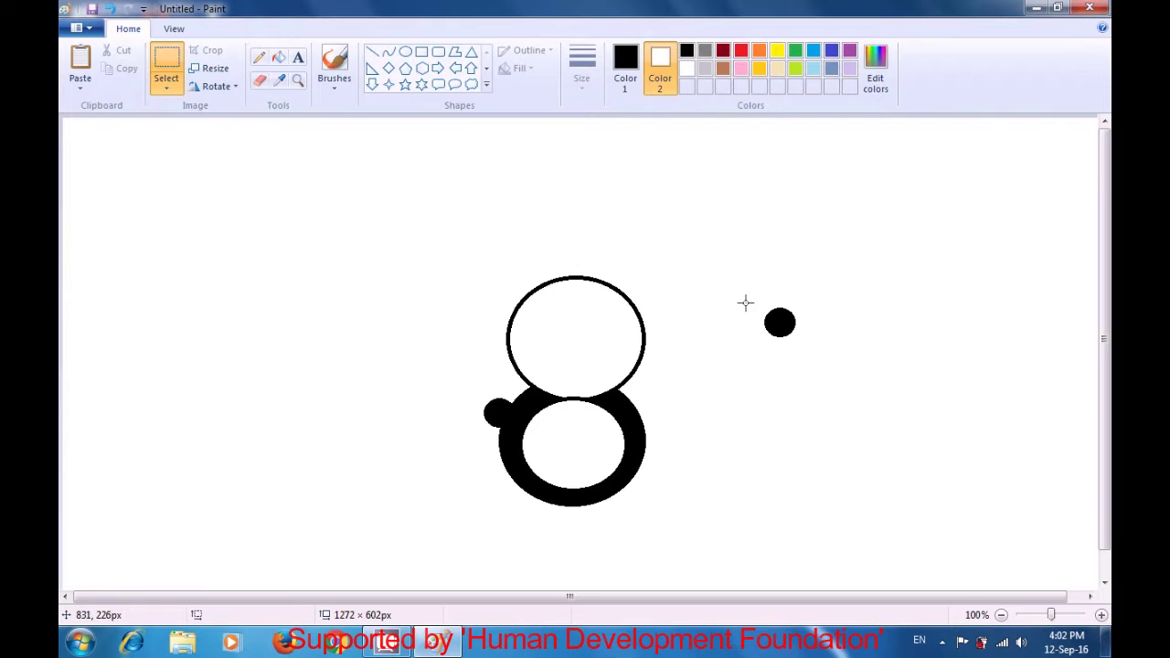
left_click_drag(745, 303, 651, 413)
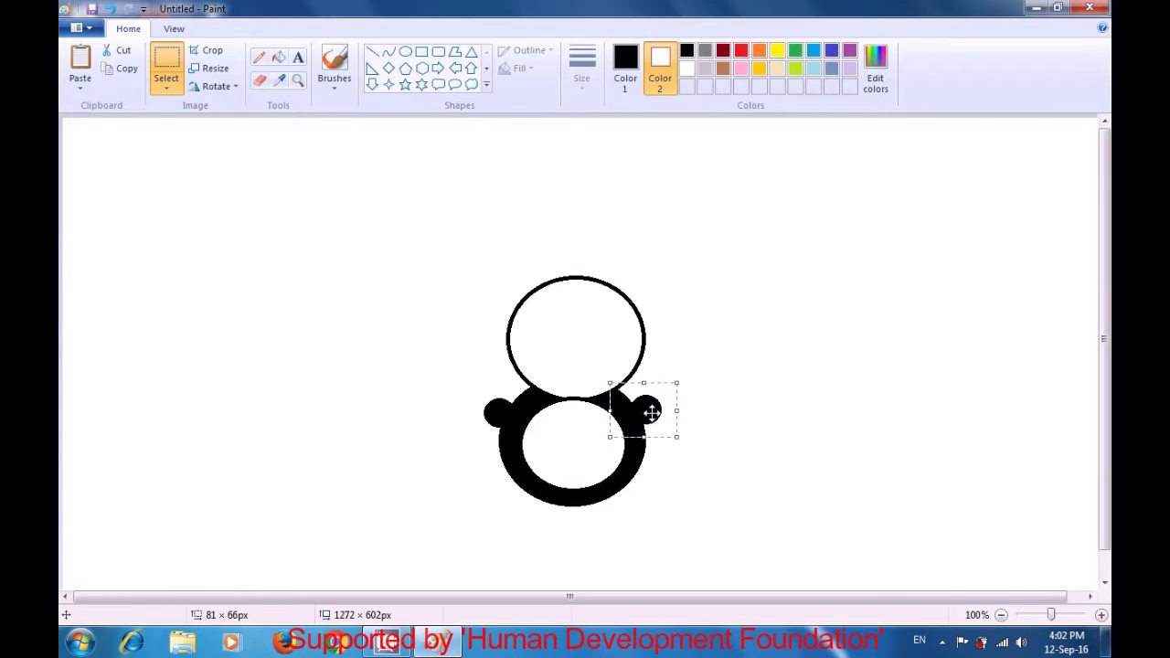
left_click(735, 374)
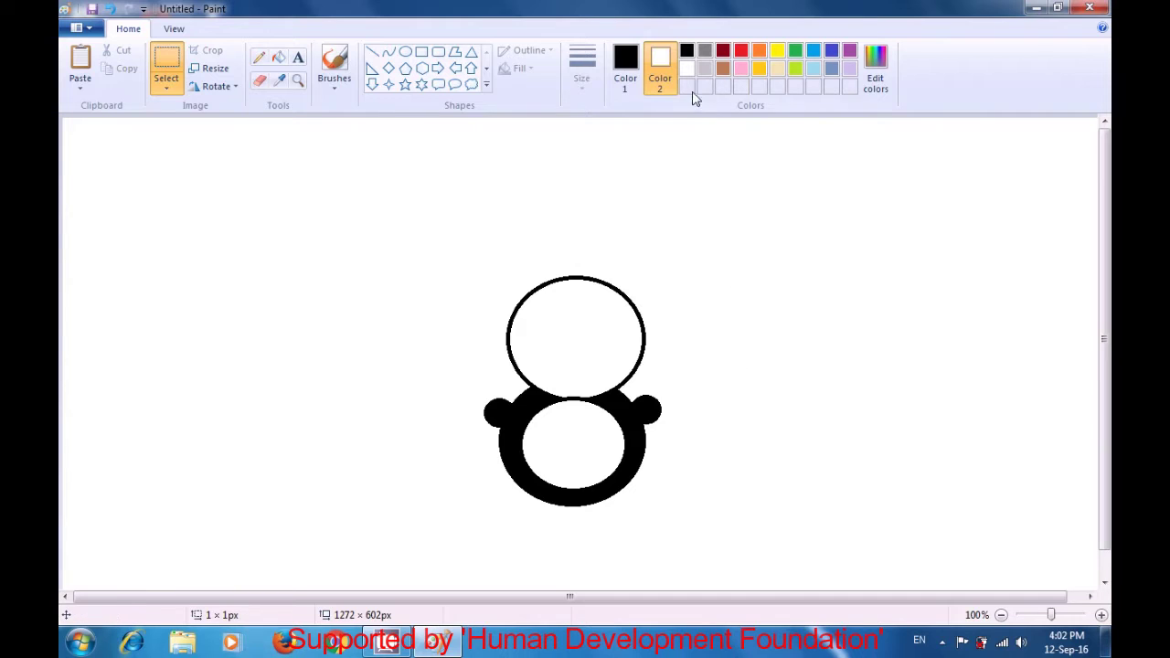
- With Color 2 set to black, draw a filled black circle about 63 × 67 px on the empty canvas to the figure's upper right
left_click(687, 55)
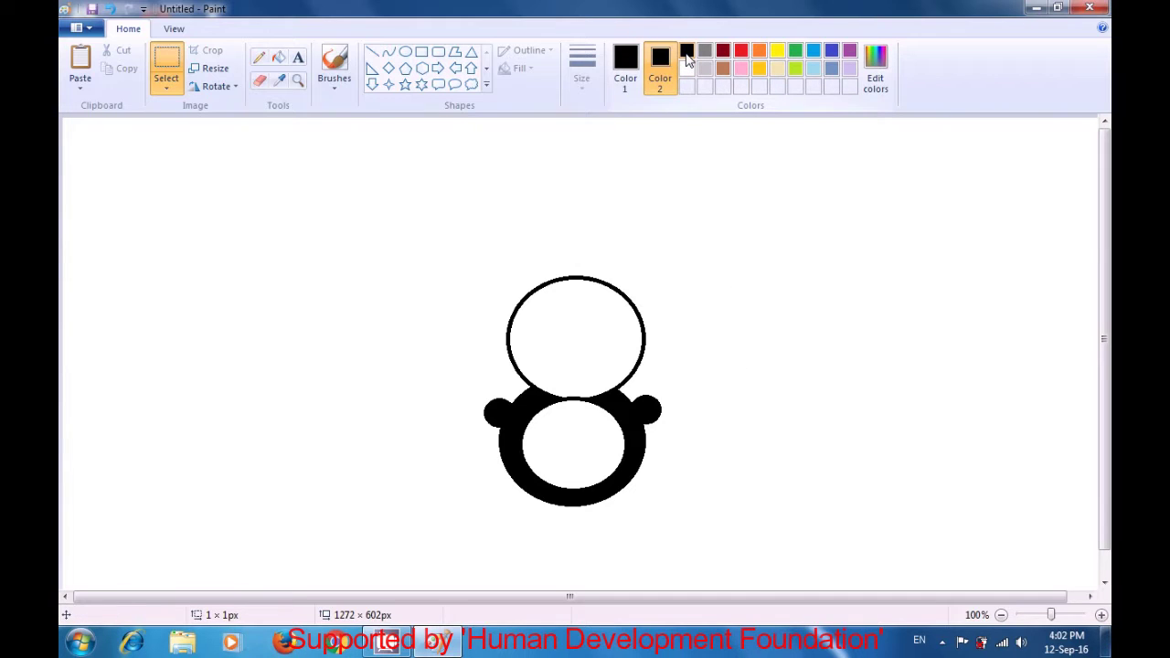
left_click(407, 53)
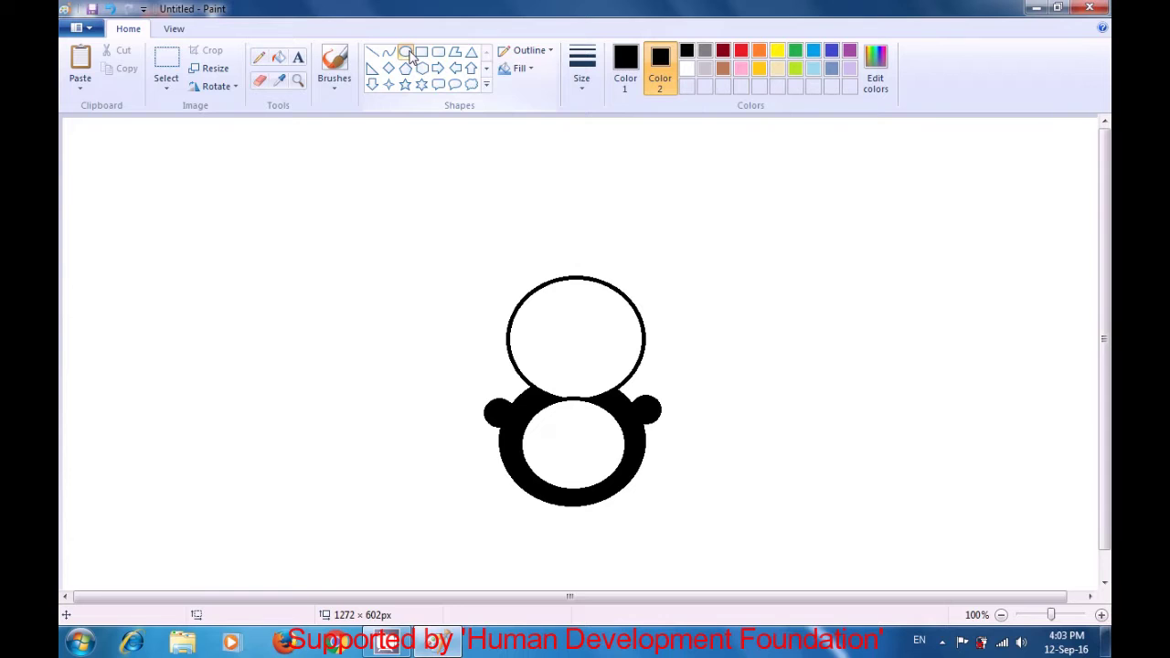
mouse_move(767, 241)
left_mouse_down()
mouse_move(808, 297)
mouse_move(820, 294)
left_mouse_up()
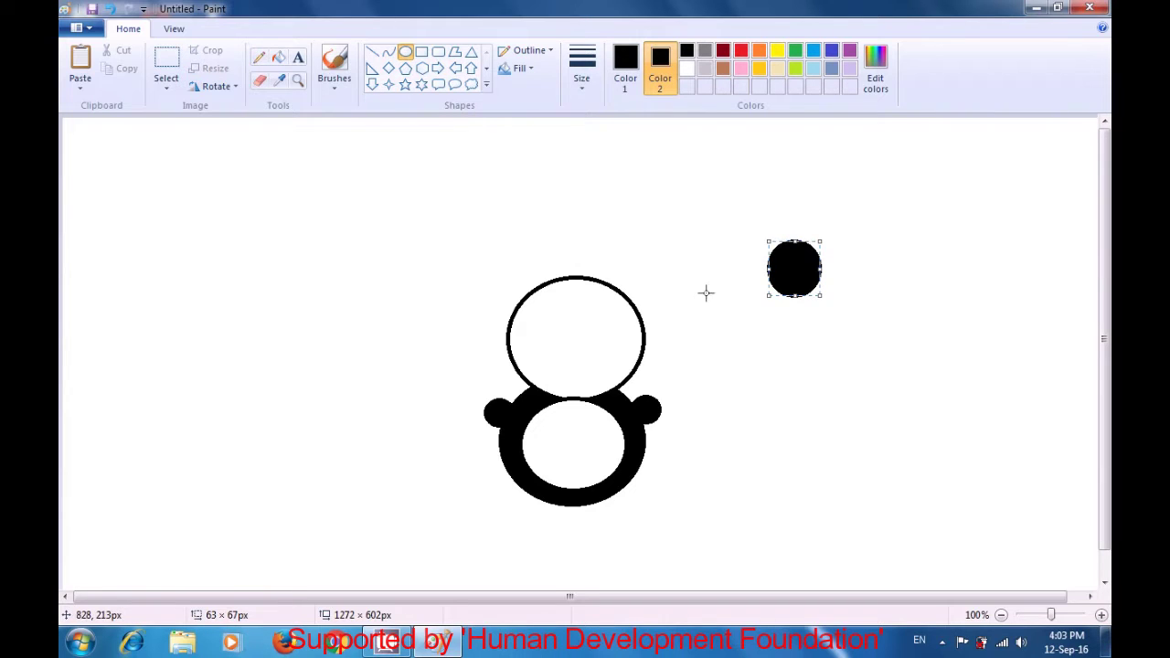
- With Color 2 set to white, duplicate the loose black circle and place the copy on the black body's lower-left edge as a foot
left_click(174, 60)
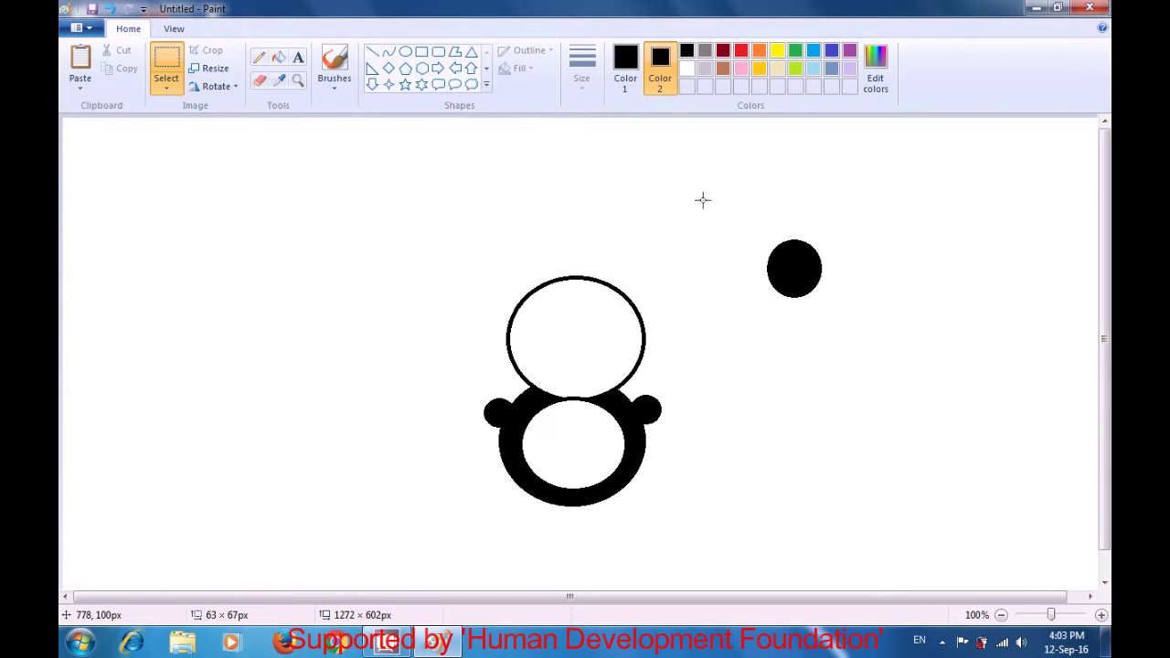
left_click_drag(748, 228, 840, 309)
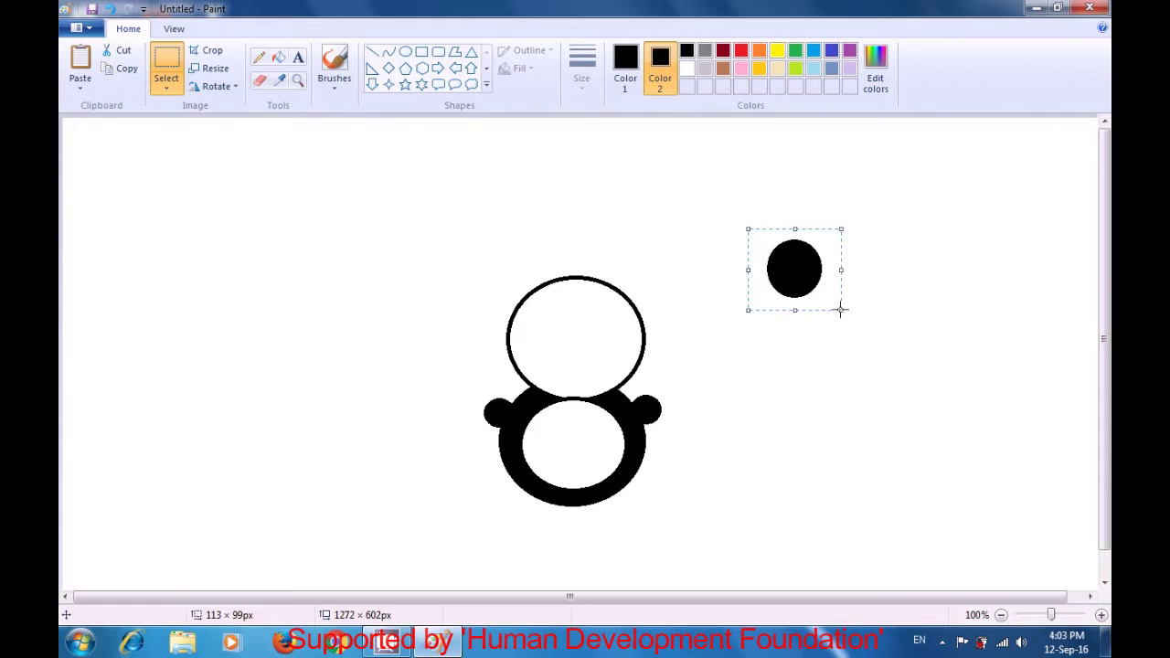
key("ctrl+v")
left_click(686, 70)
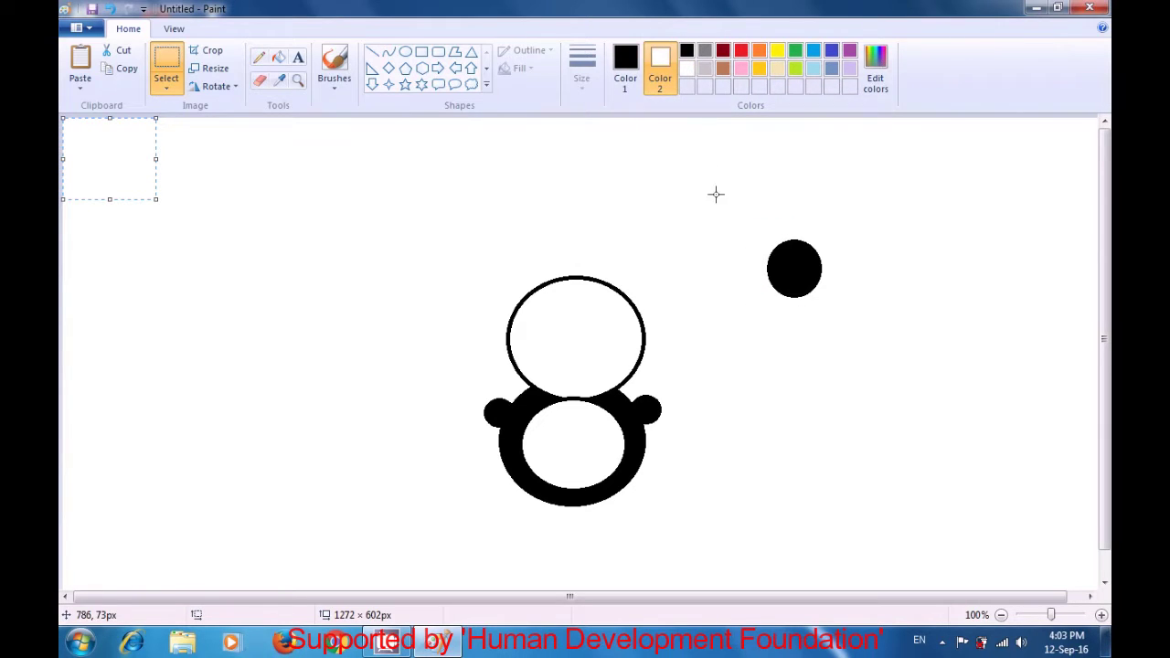
left_click_drag(750, 227, 840, 312)
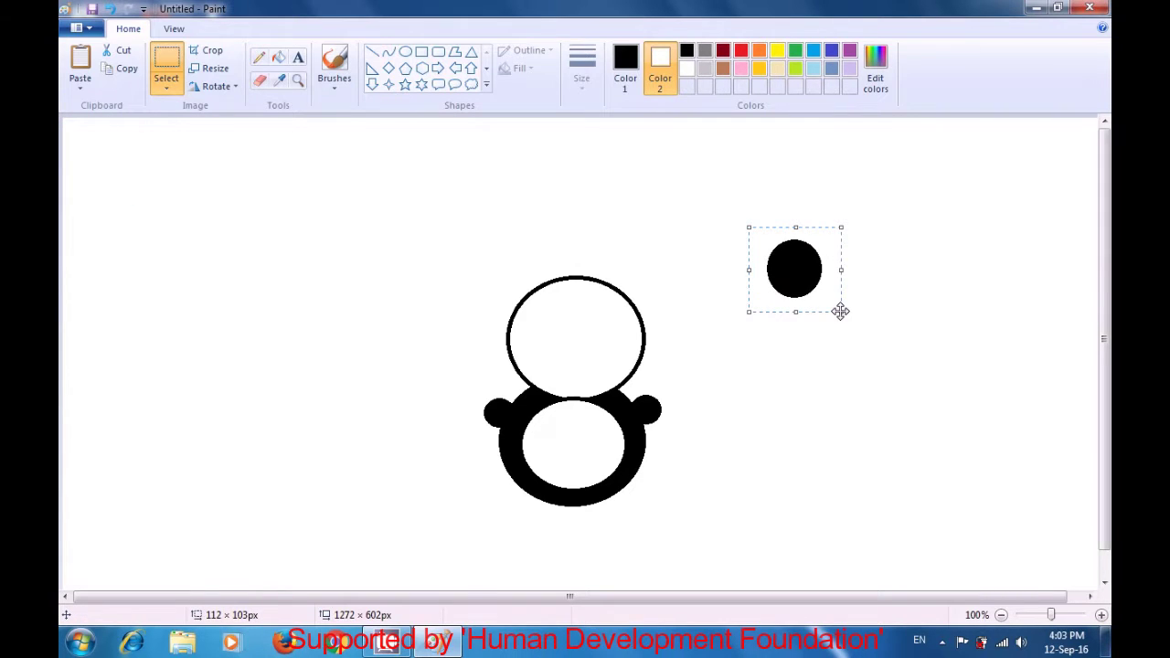
key("ctrl+c")
key("ctrl+v")
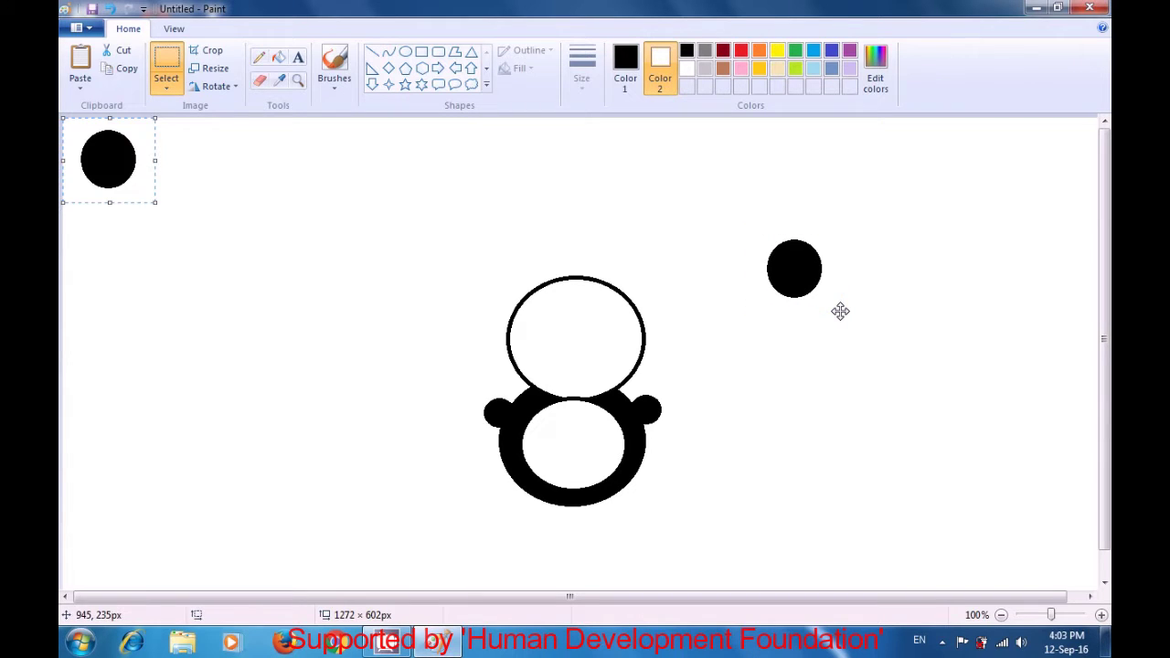
left_click_drag(115, 165, 507, 485)
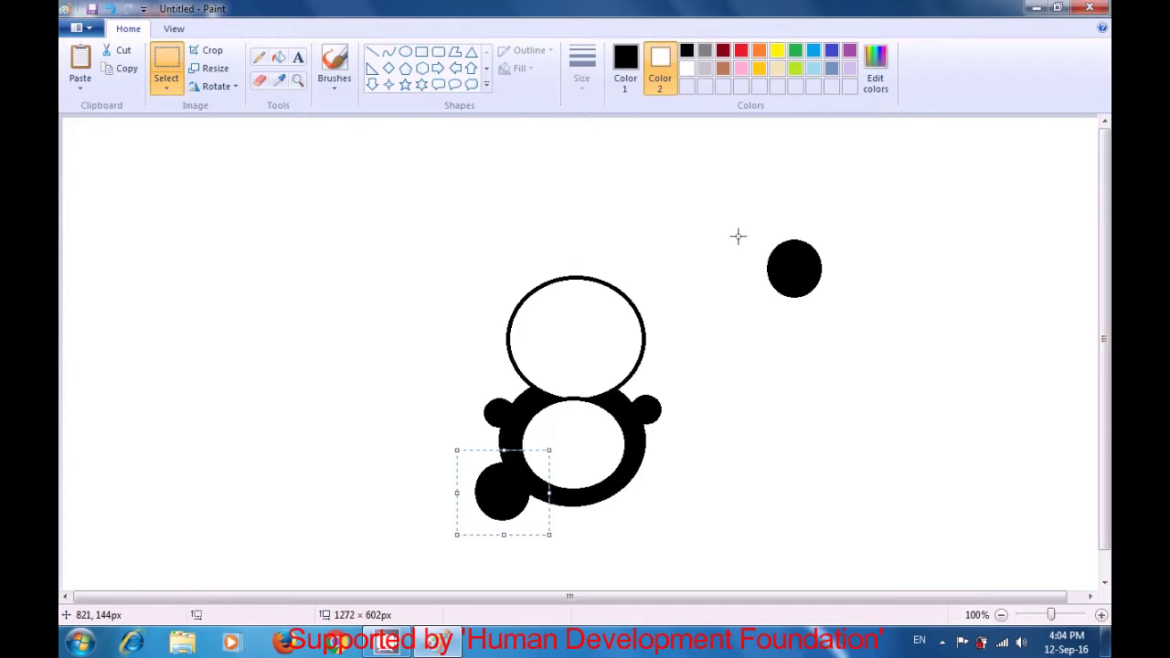
- Move the original loose black circle onto the black body's lower-right edge as the second foot
left_click_drag(737, 236, 845, 317)
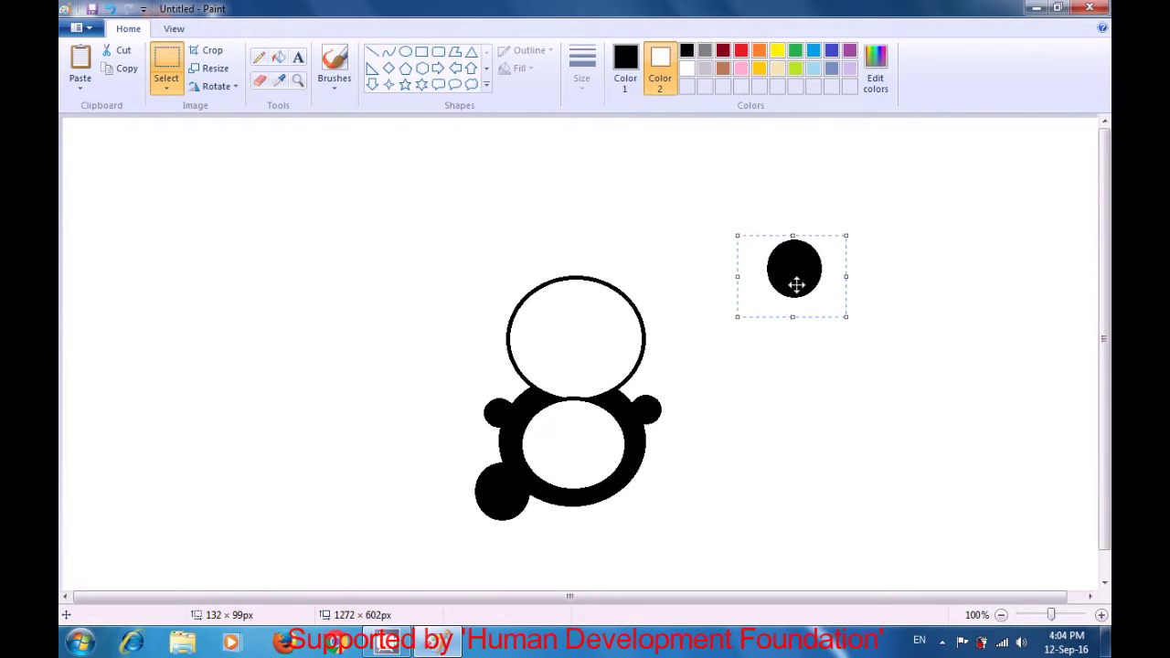
left_click_drag(796, 284, 647, 502)
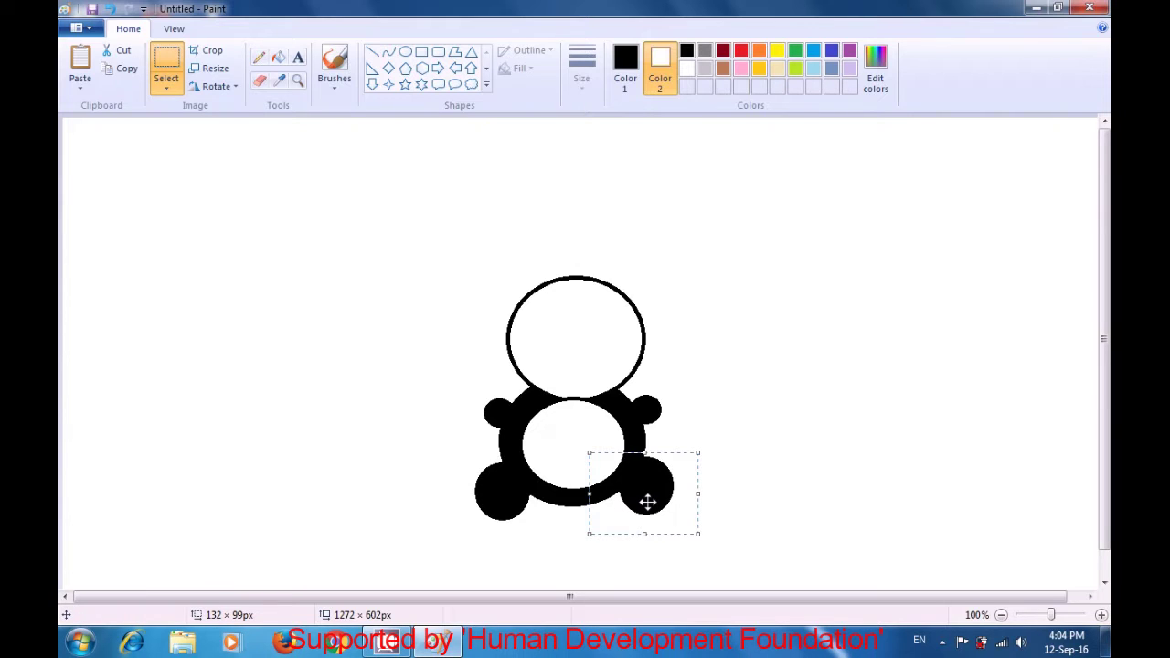
left_click(742, 392)
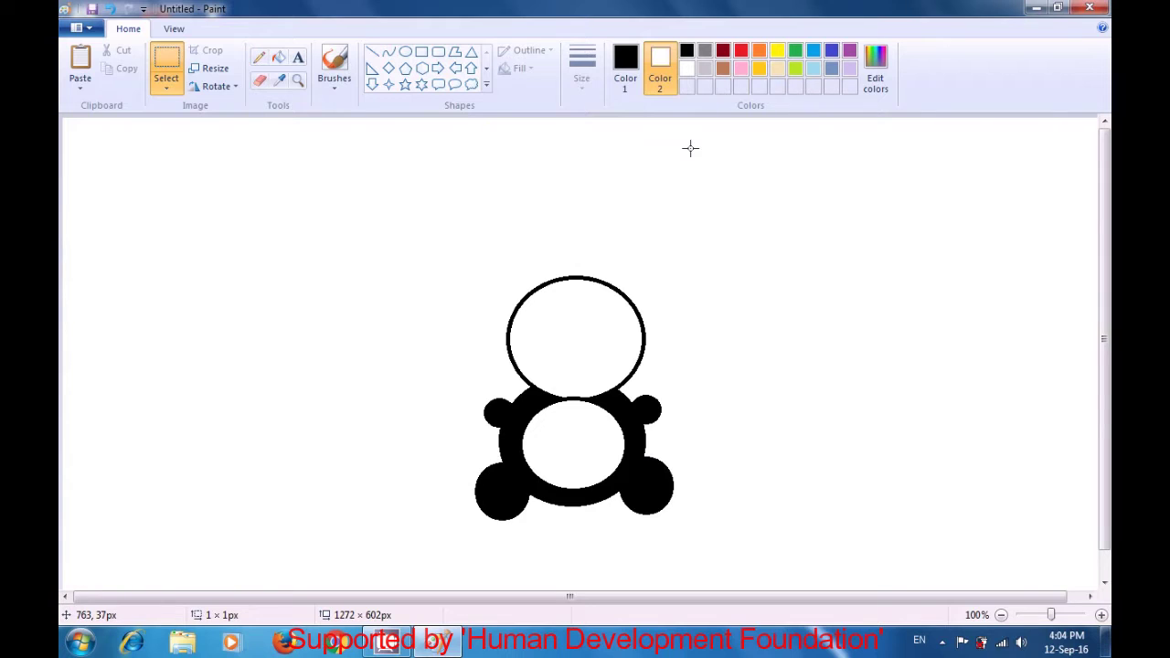
- With Color 2 set to black, draw a small upright filled ellipse as an eye in the left half of the white head
left_click(687, 53)
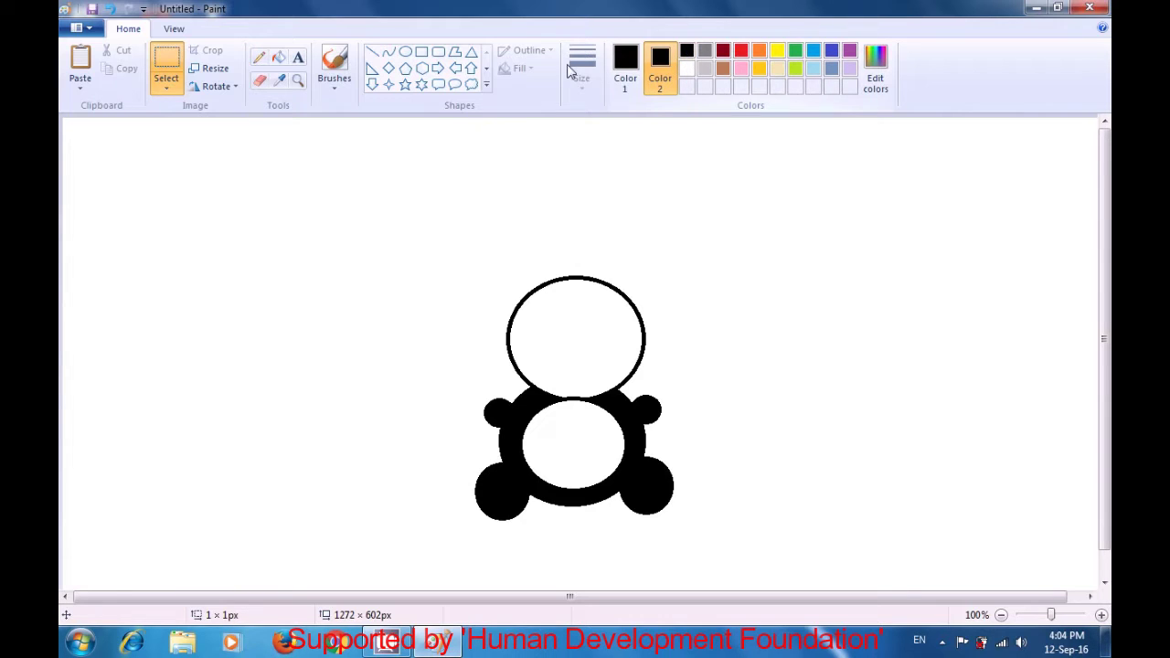
left_click(407, 55)
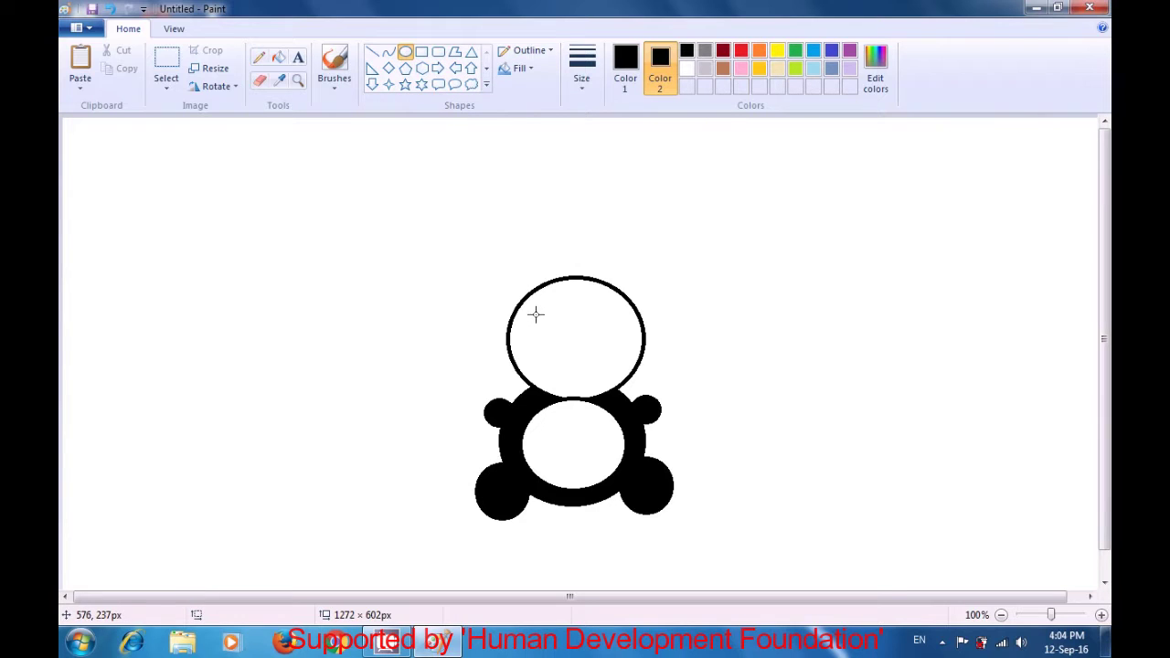
left_click_drag(529, 317, 543, 343)
left_click(574, 245)
- With Color 2 set to white, draw a white-filled ellipse about 17 × 25 px inside the lower part of the black eye
left_click(685, 71)
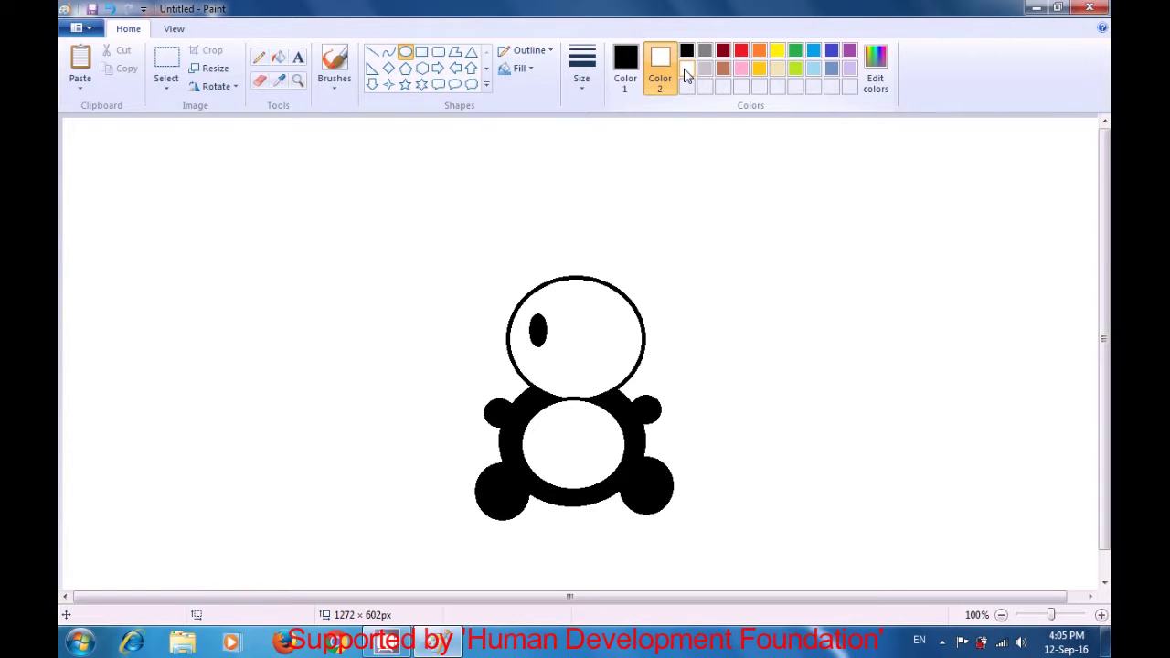
left_click_drag(528, 317, 544, 342)
left_click(535, 325)
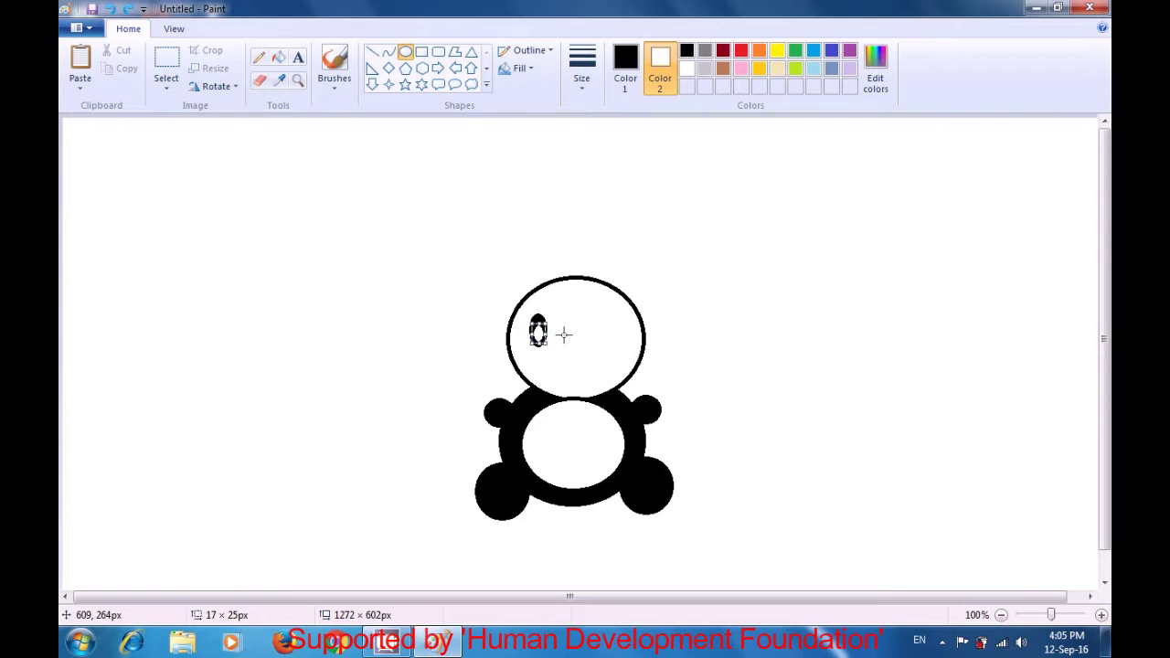
left_click(564, 334)
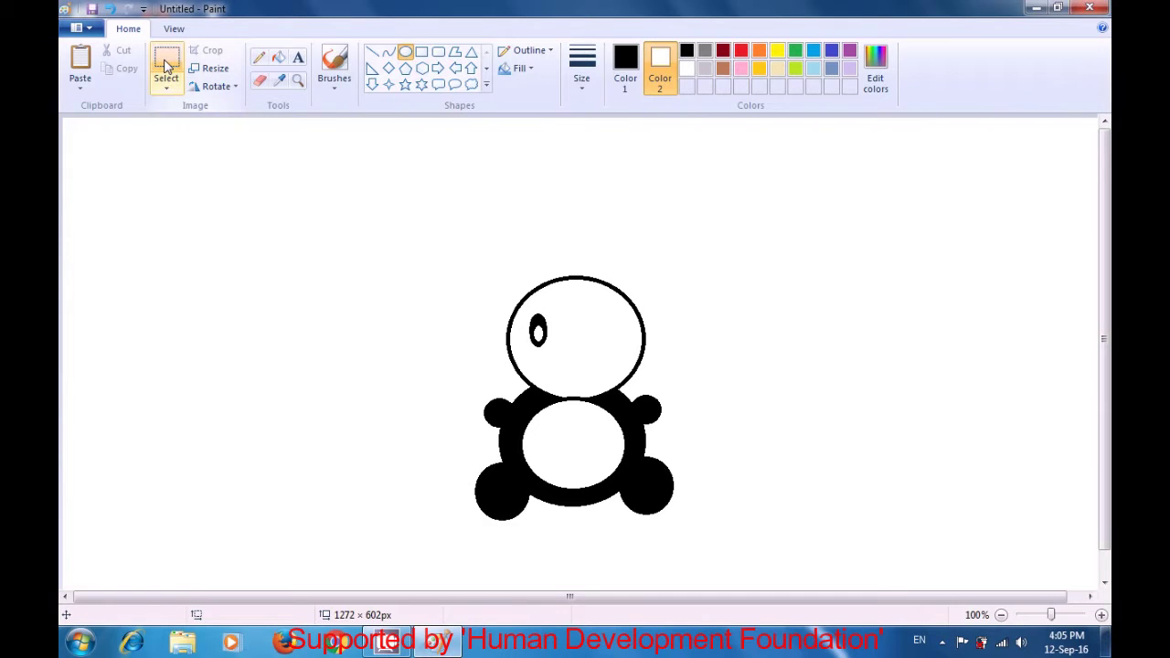
- Duplicate the finished eye and place the copy at the same height in the right half of the head
left_click(165, 64)
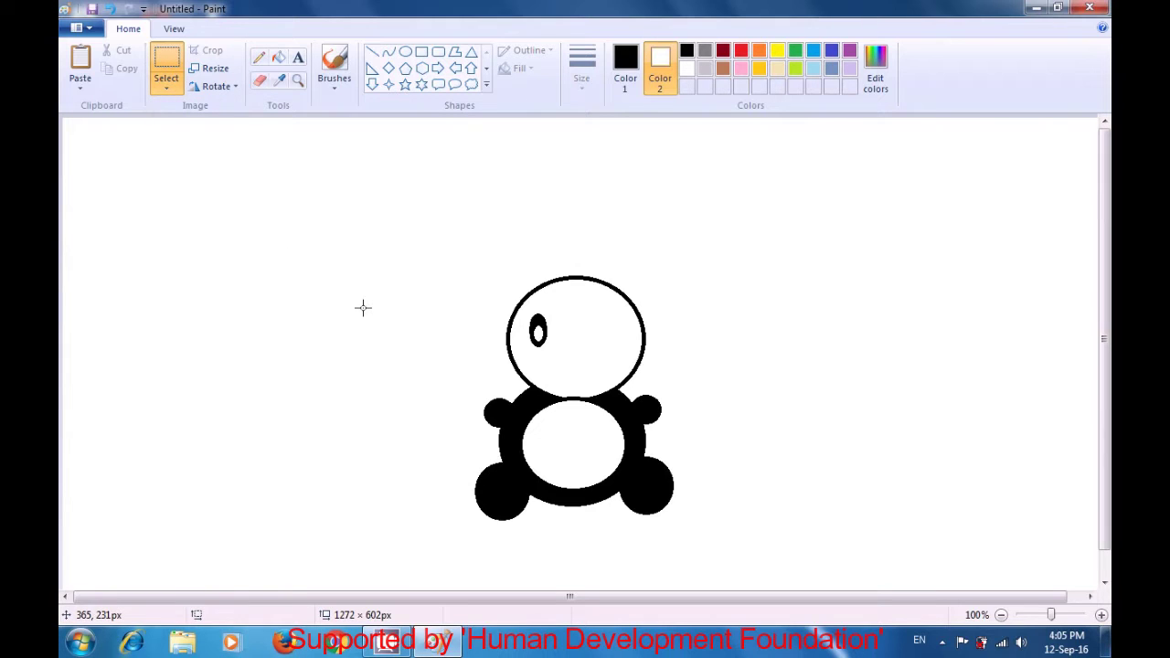
left_click_drag(521, 312, 555, 350)
left_click(531, 320)
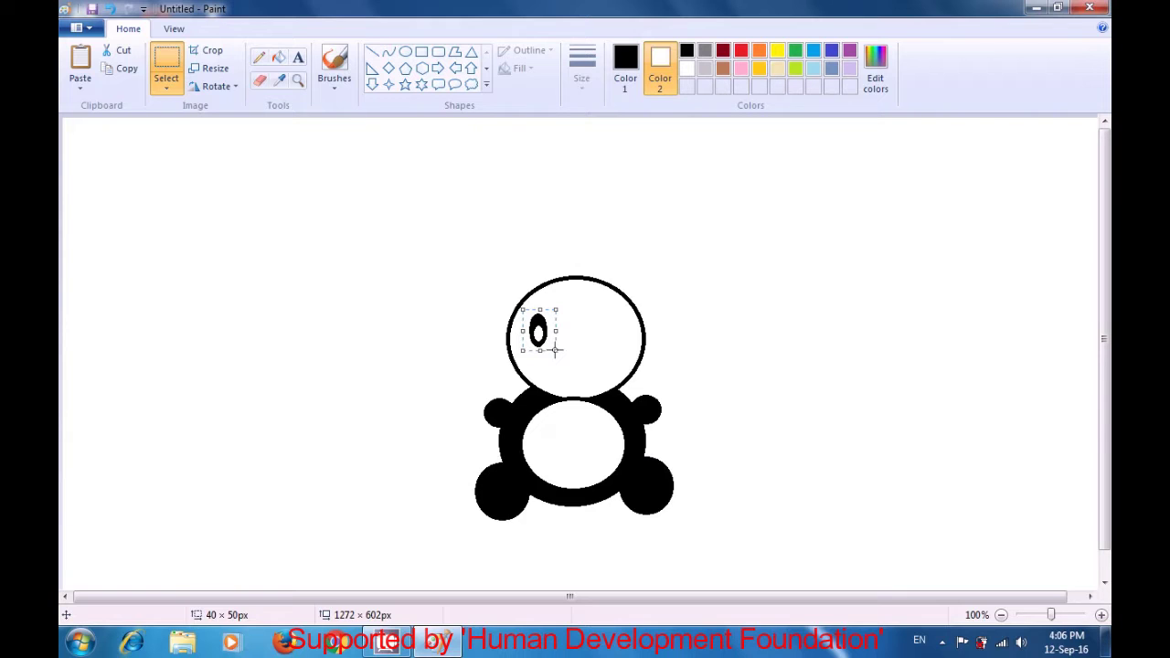
key("ctrl+v")
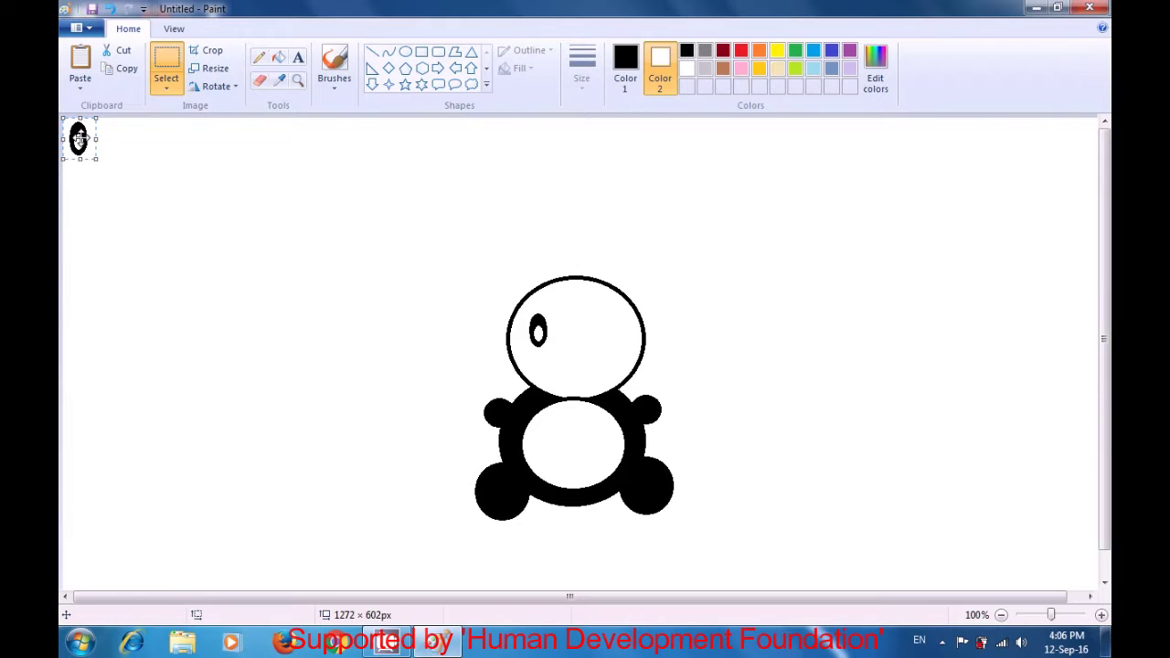
left_click_drag(92, 139, 612, 328)
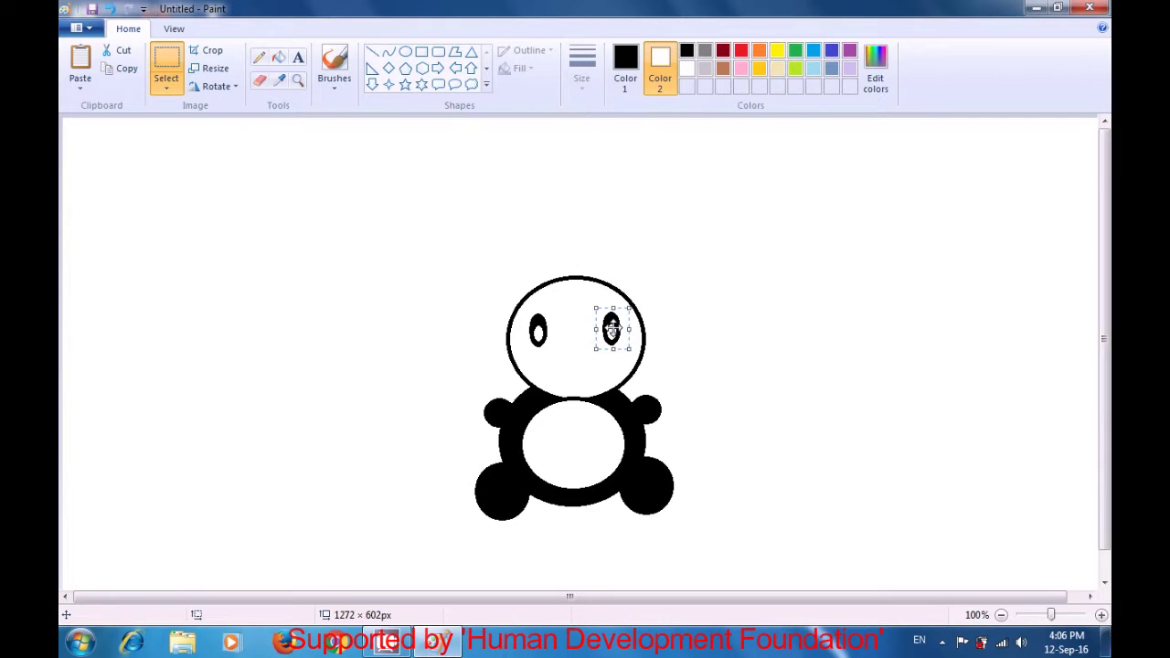
left_click(720, 309)
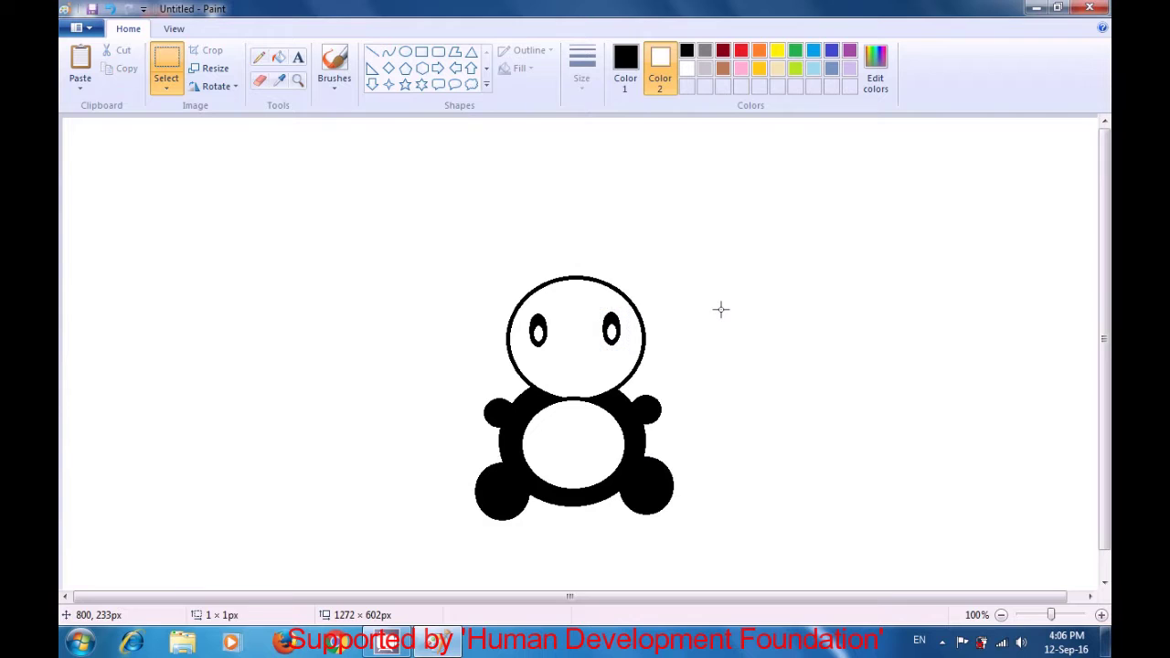
- With Color 2 set to black, draw a small filled circle as a nose, centred between and slightly below the eyes
left_click(686, 55)
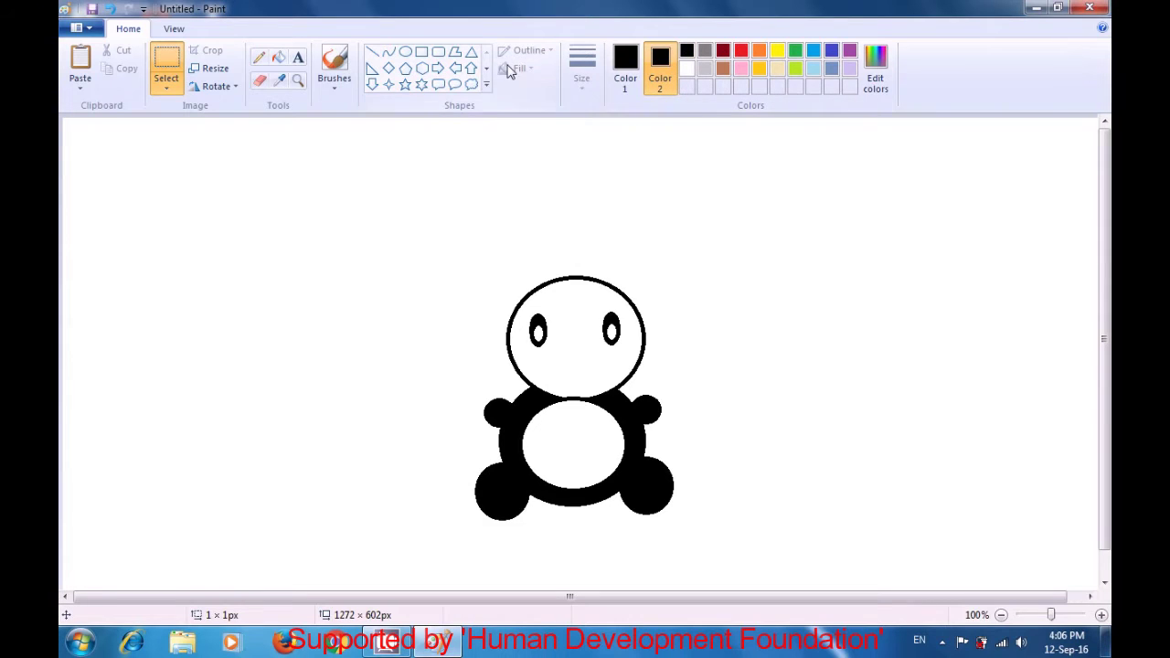
left_click(406, 53)
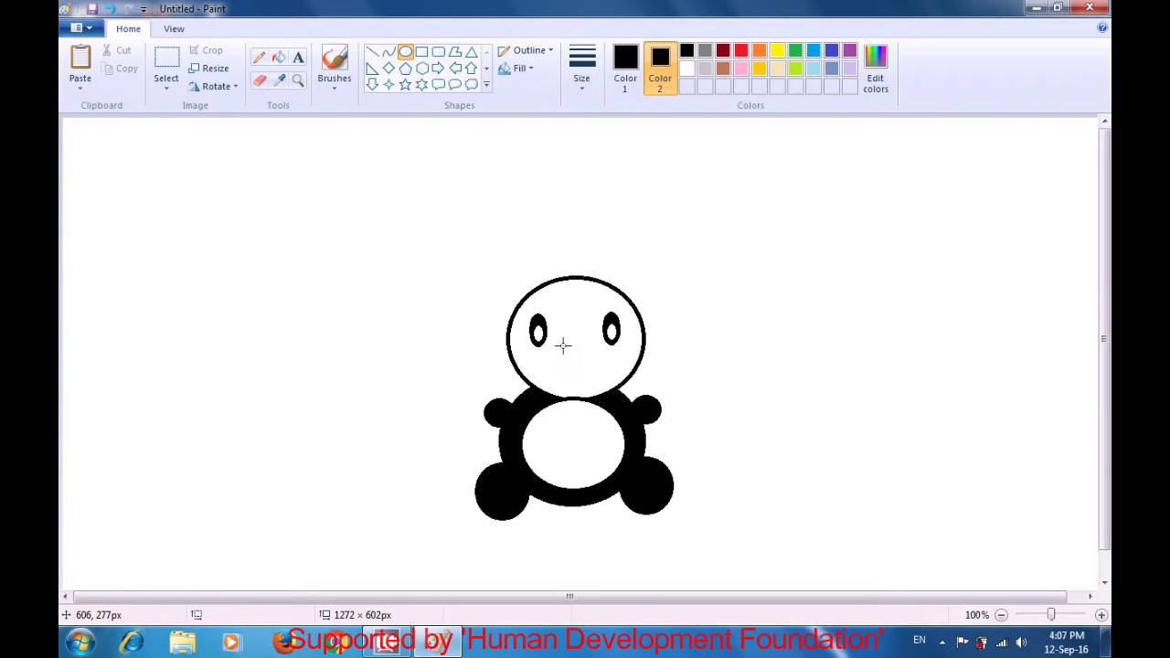
left_click_drag(565, 340, 583, 358)
left_click(705, 322)
- Draw a small filled black circle beside the head and, with Color 2 set to white, place a copy on the head's upper-left edge
left_click_drag(687, 252, 703, 271)
left_click(763, 229)
left_click(693, 74)
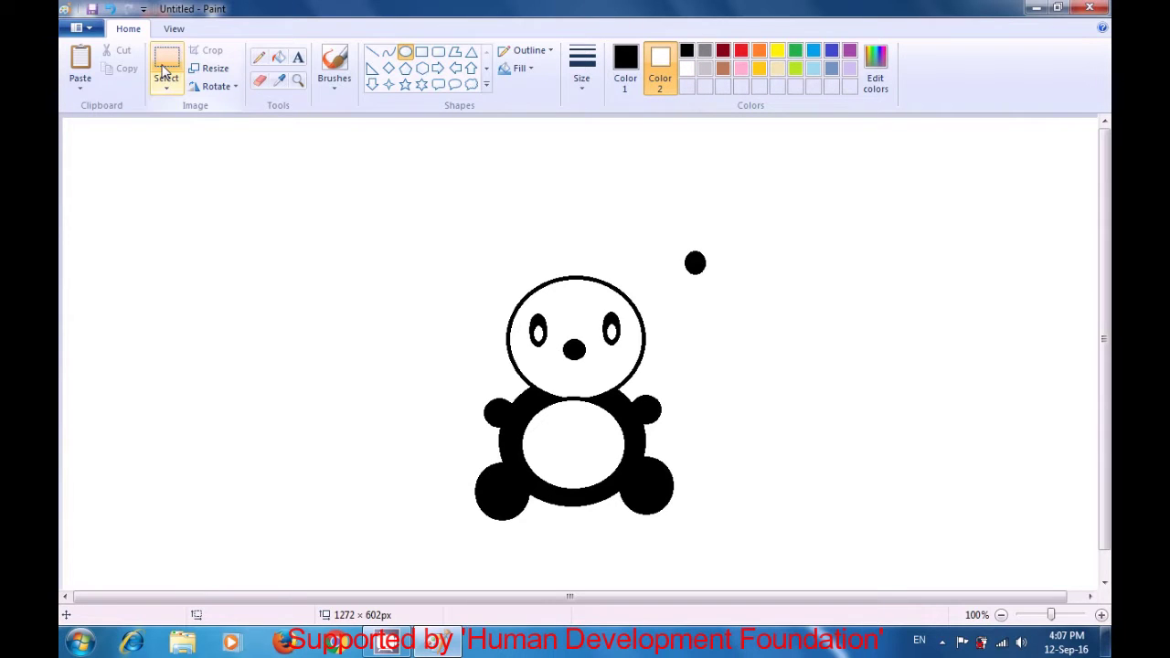
left_click(164, 69)
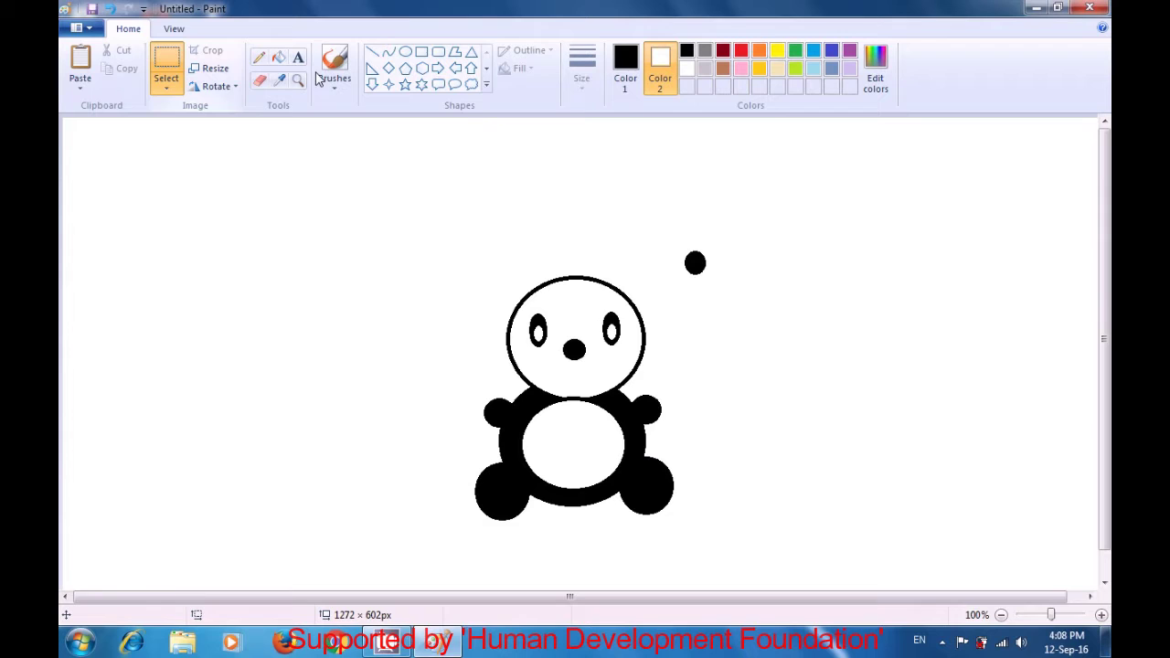
left_click_drag(672, 242, 712, 280)
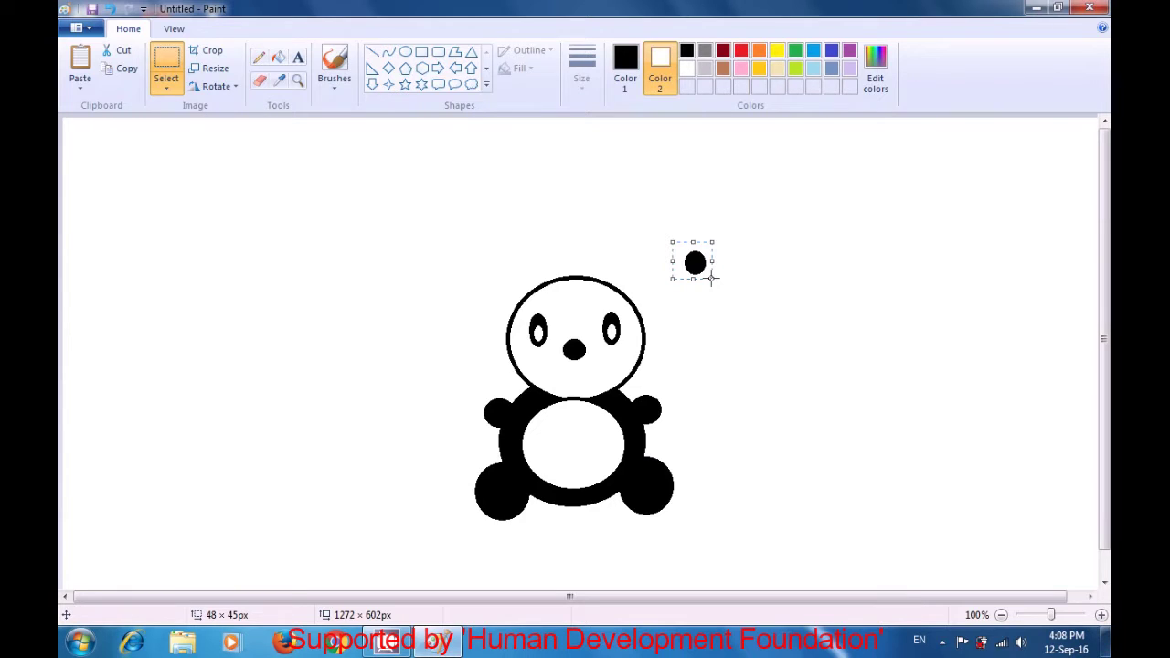
key("ctrl+c")
key("ctrl+v")
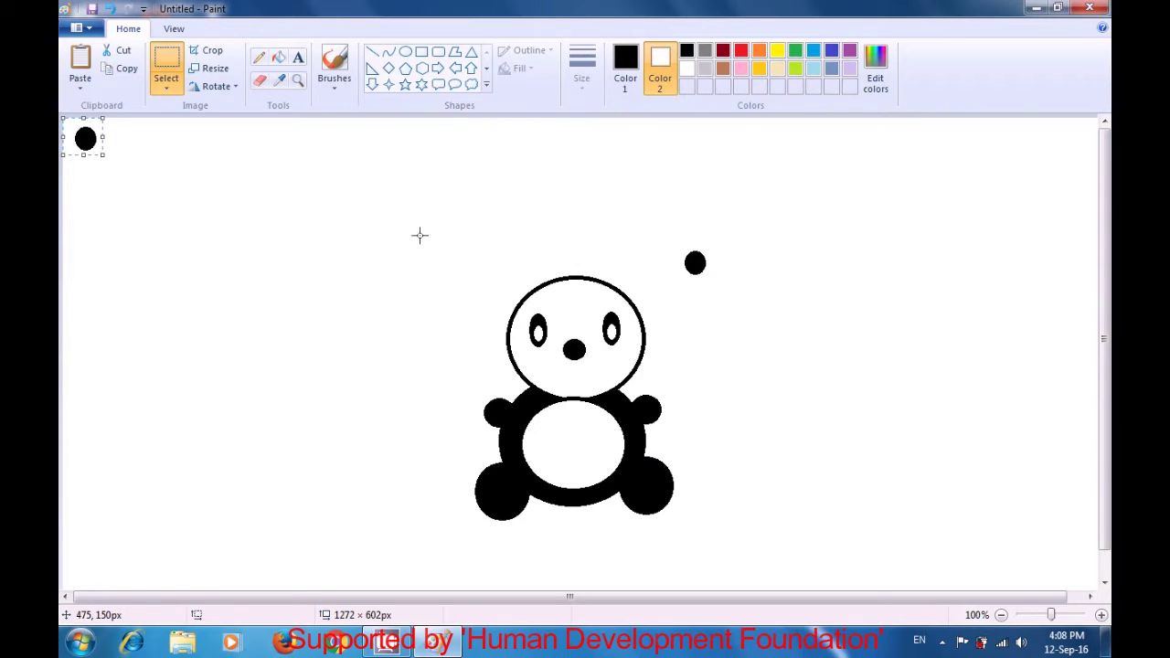
left_click_drag(102, 142, 516, 285)
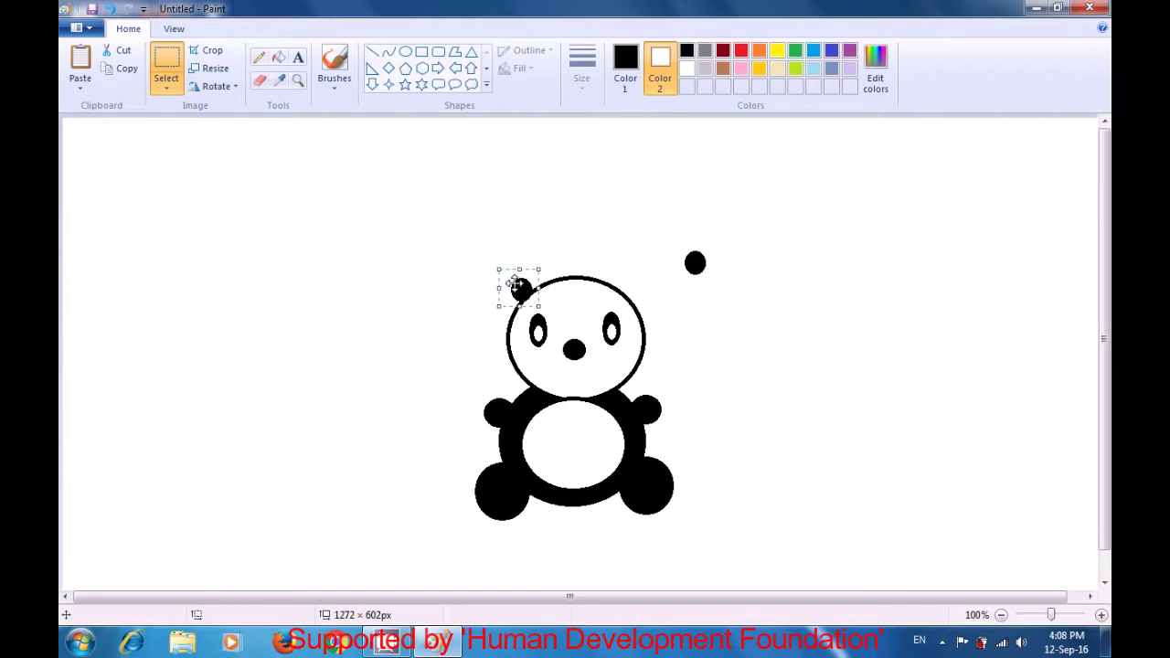
left_click(544, 237)
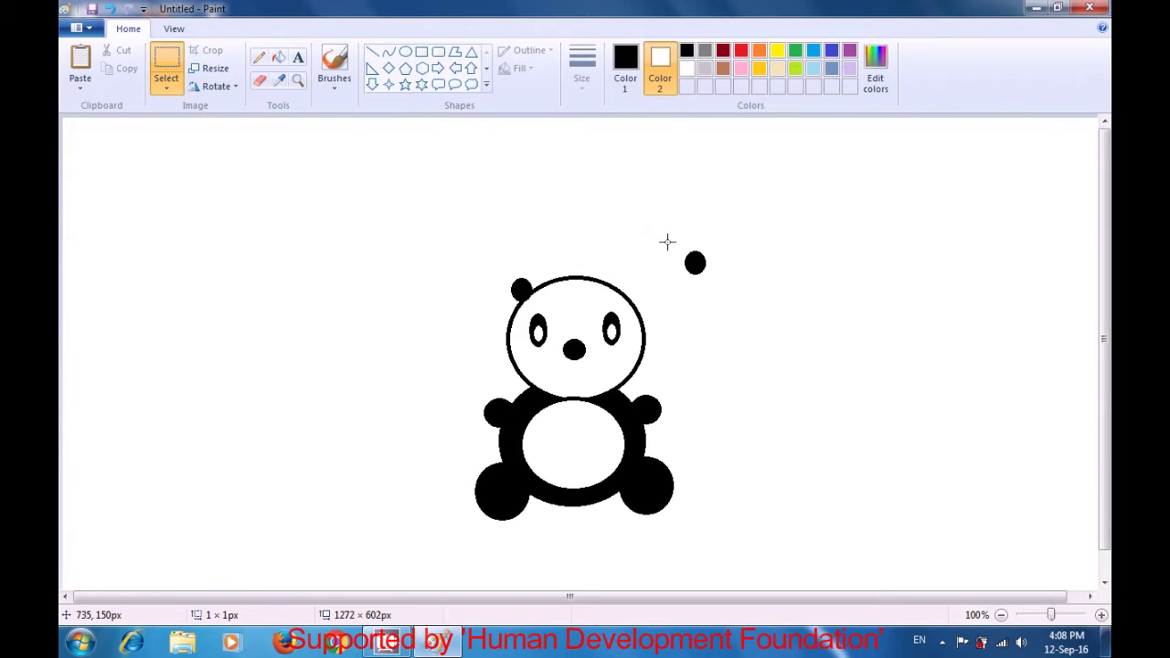
- Move the original small black circle onto the head's upper-right edge as the second ear and fine-tune its position to match the first
left_click_drag(676, 243, 718, 284)
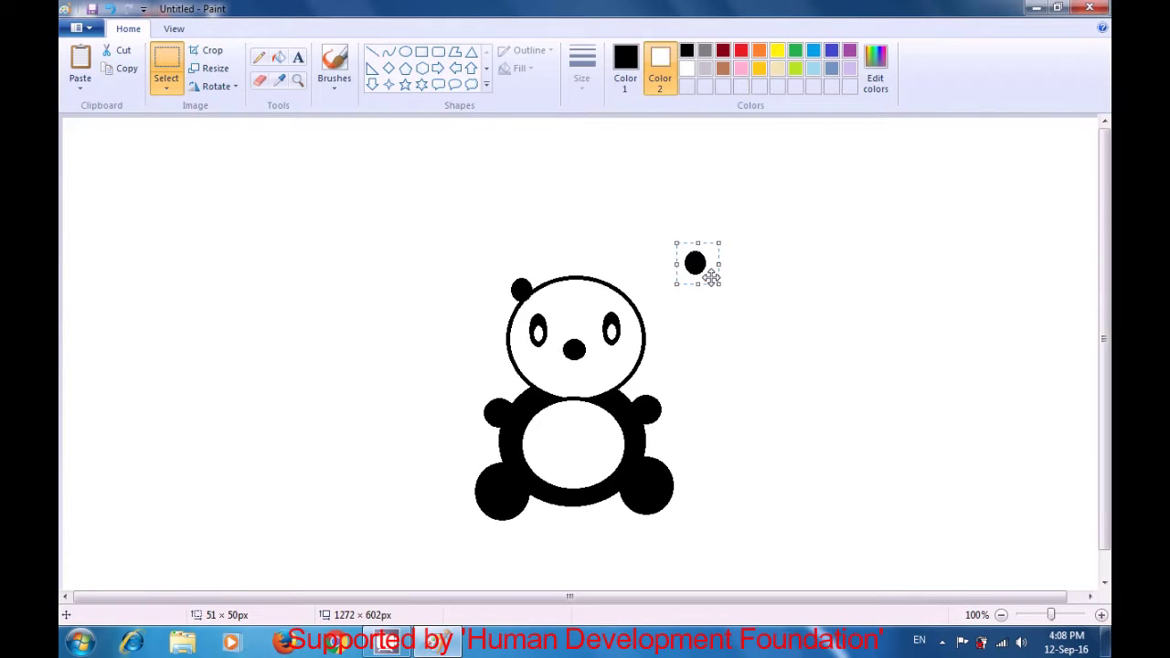
key("Escape")
left_click_drag(692, 266, 637, 289)
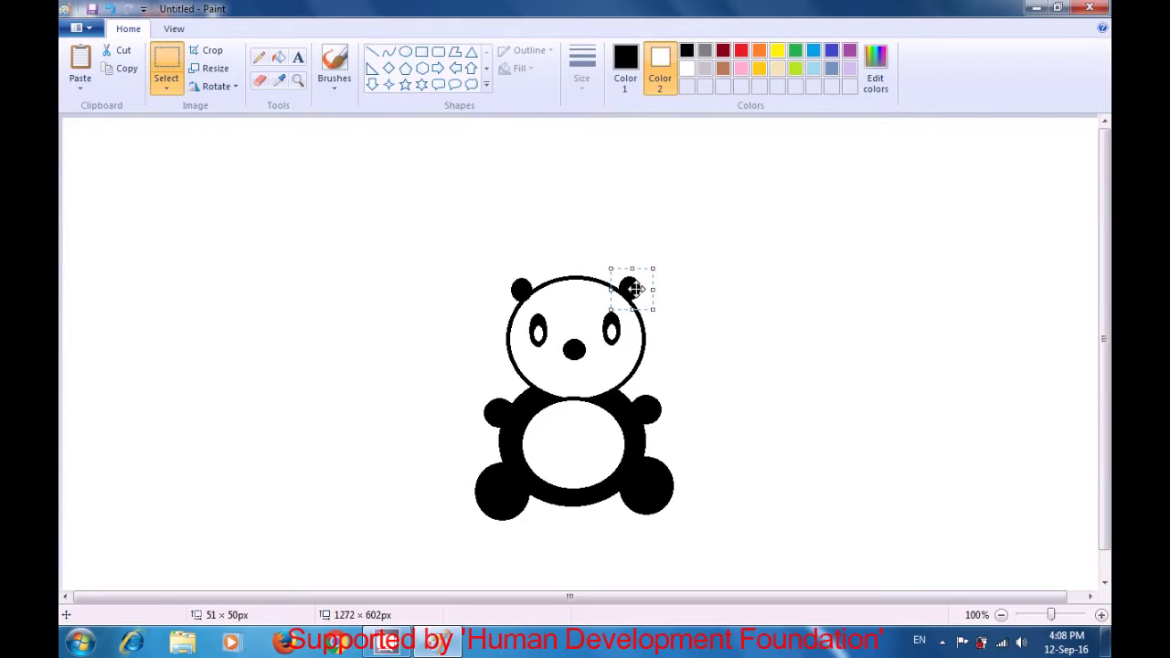
key("Escape")
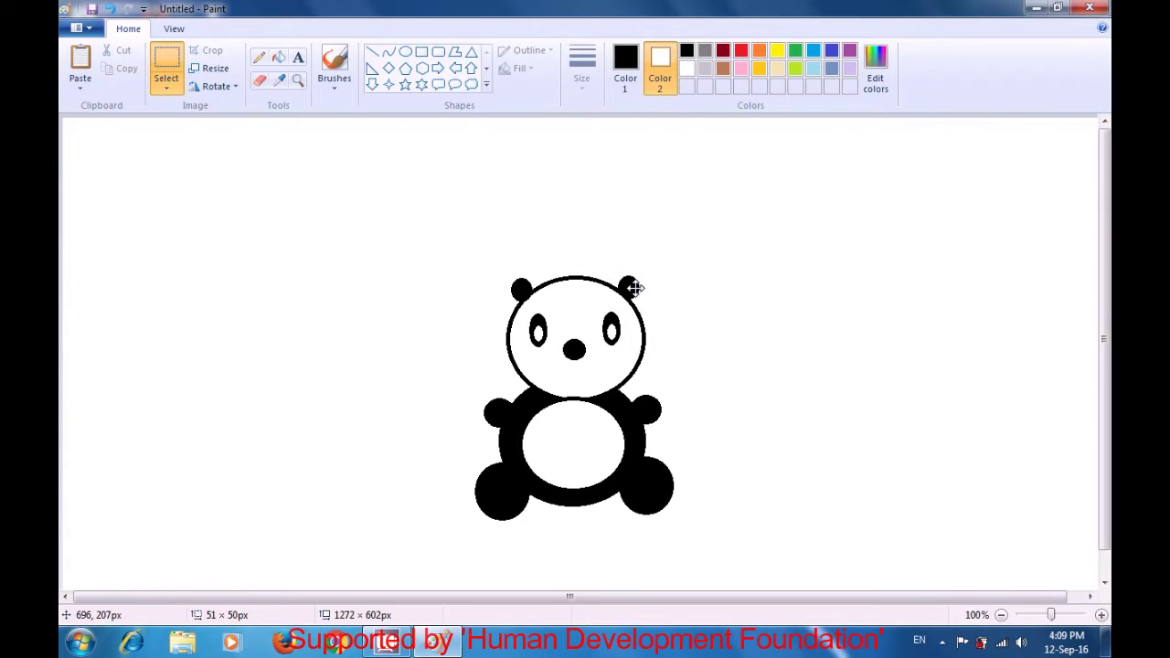
left_click_drag(636, 288, 629, 284)
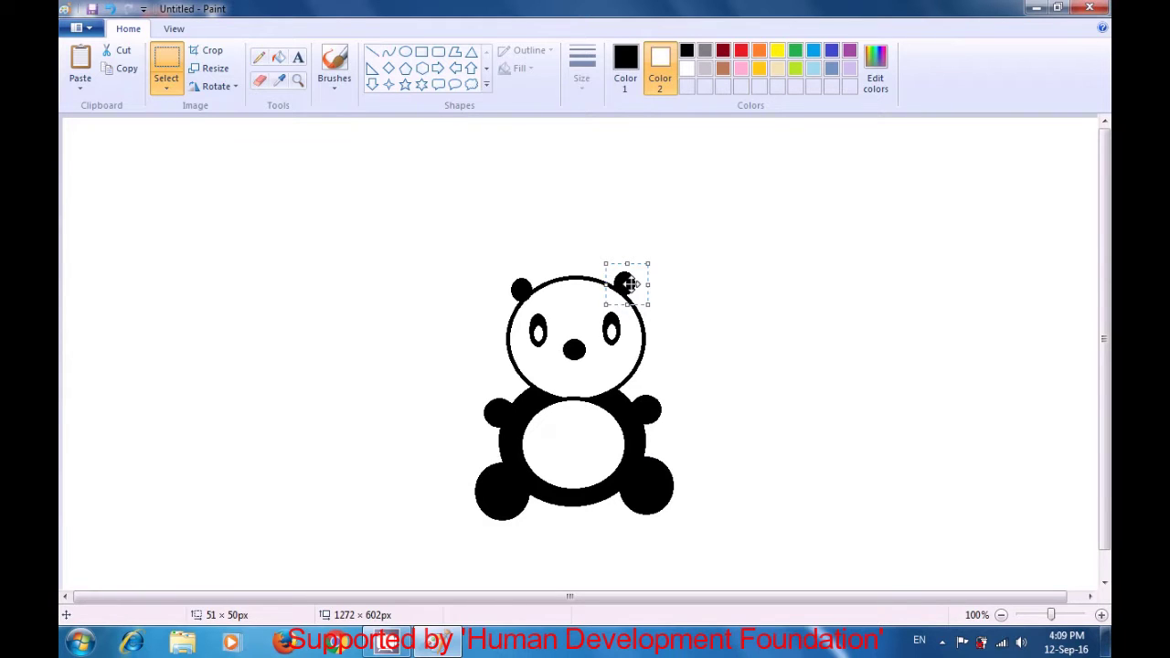
left_click(629, 284)
key("ctrl+z")
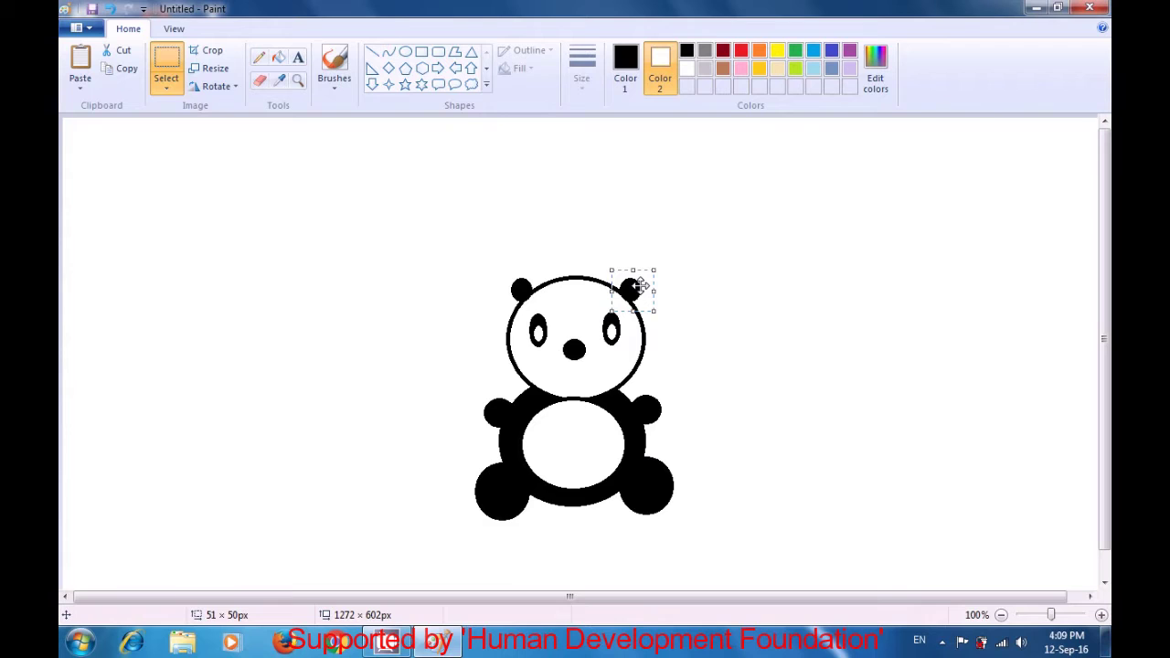
- Deselect the second ear to fix it in place on the panda's head
left_click(680, 235)
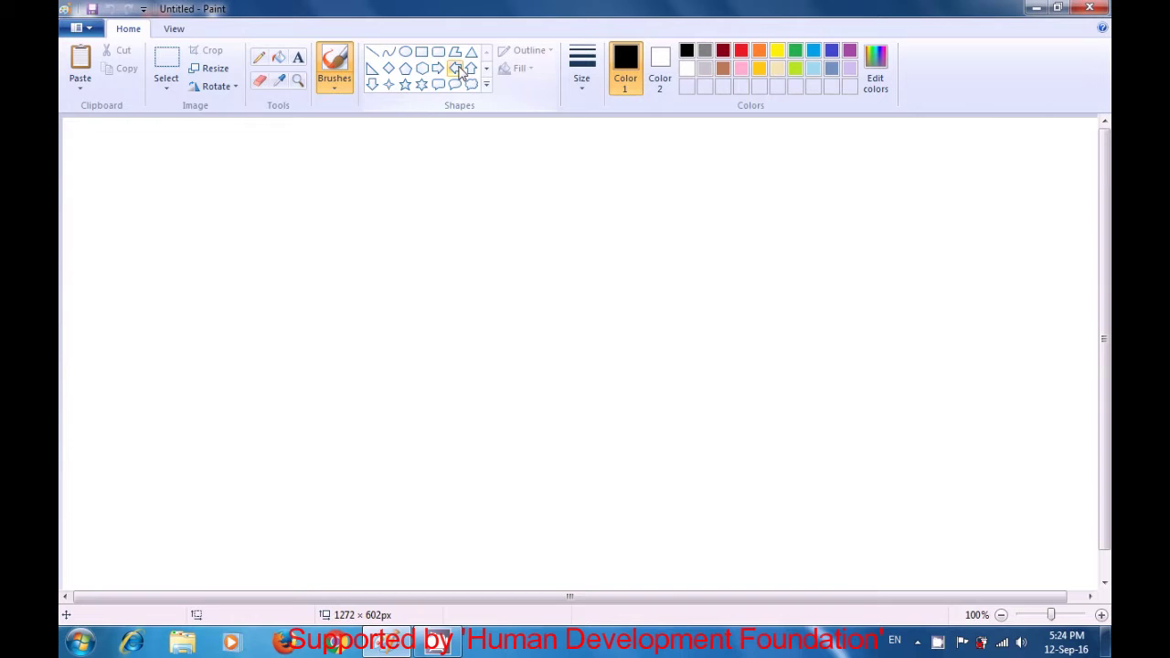
- Set up the Rectangle shape with a solid color fill and make both Color 1 and Color 2 bright blue
left_click(422, 54)
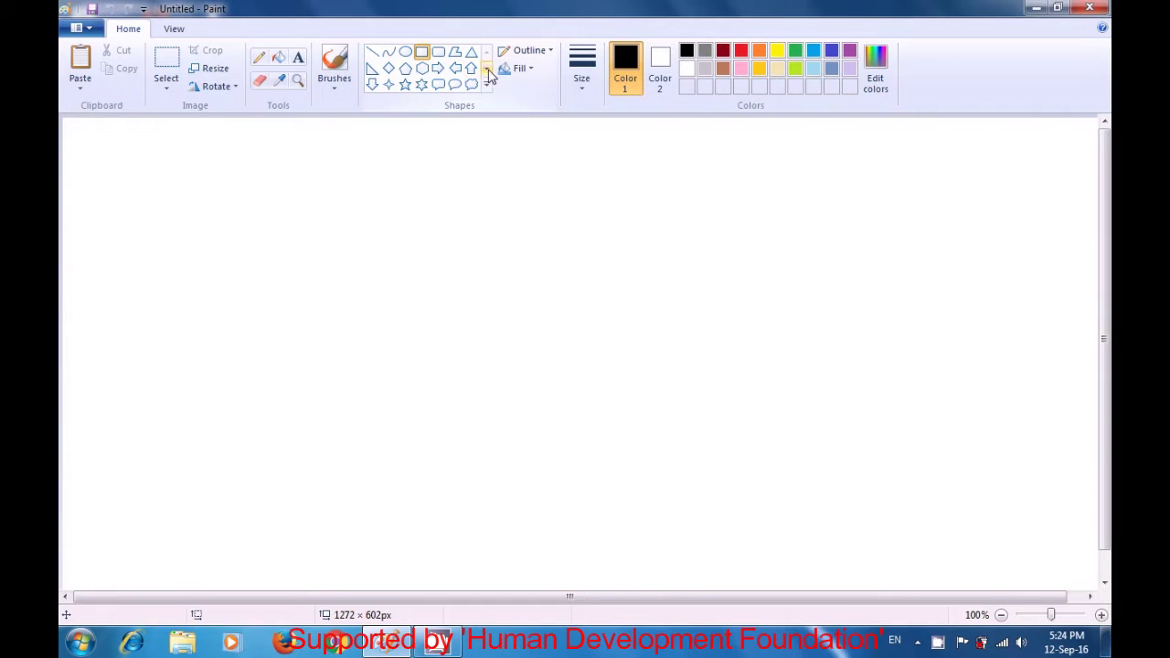
left_click(519, 73)
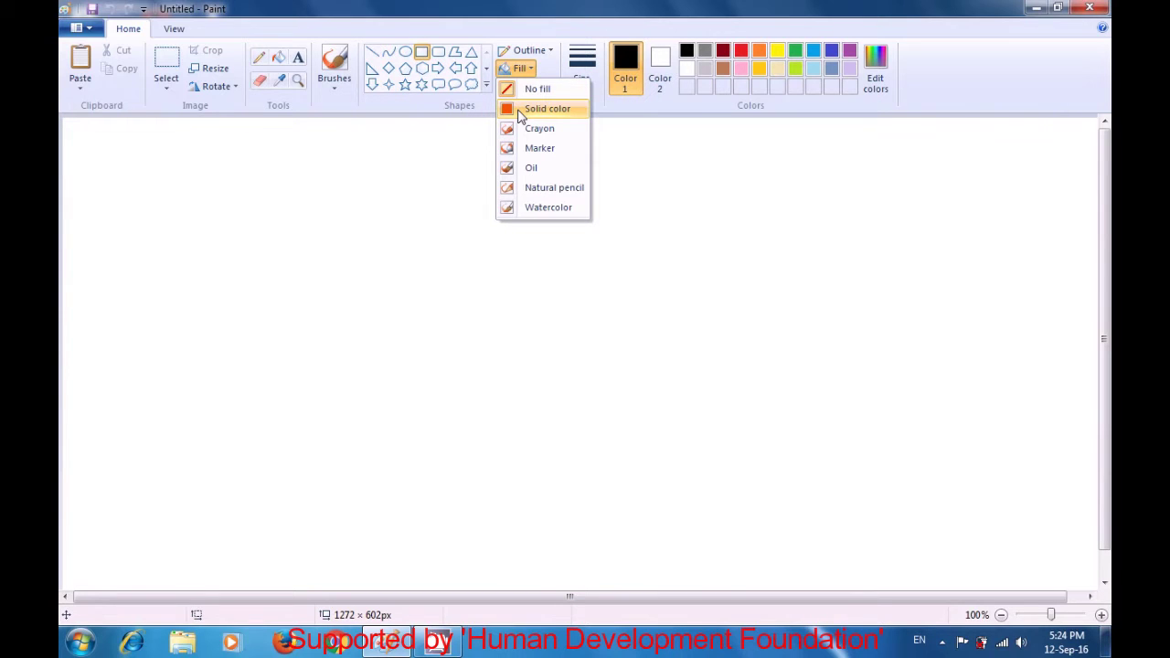
left_click(521, 109)
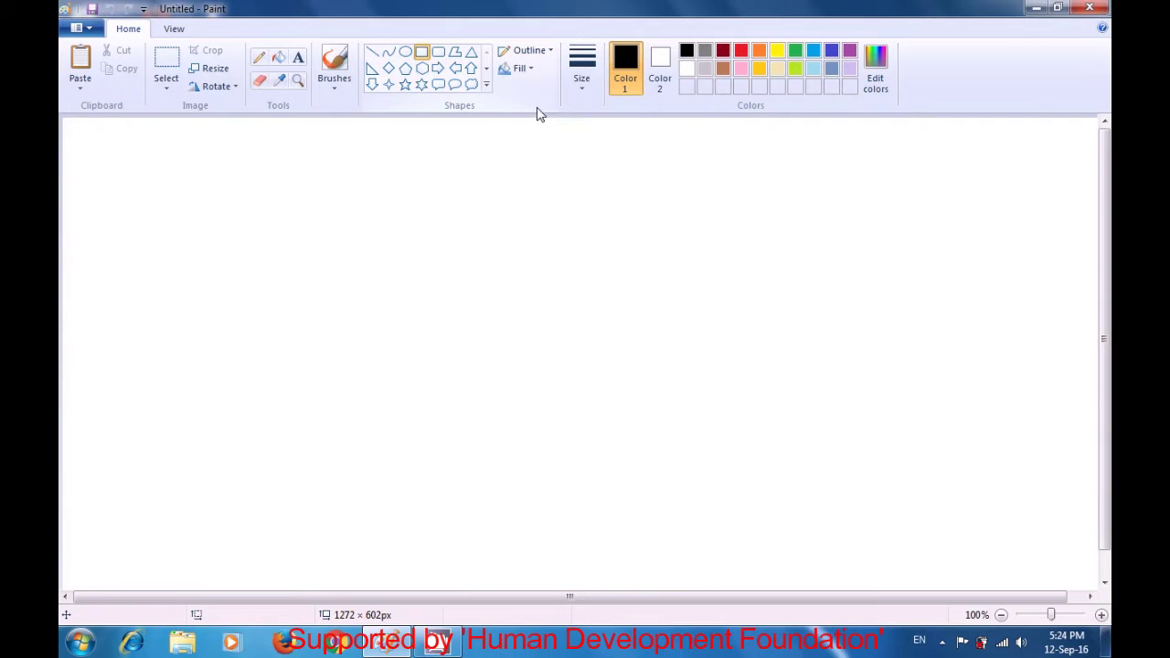
left_click(624, 77)
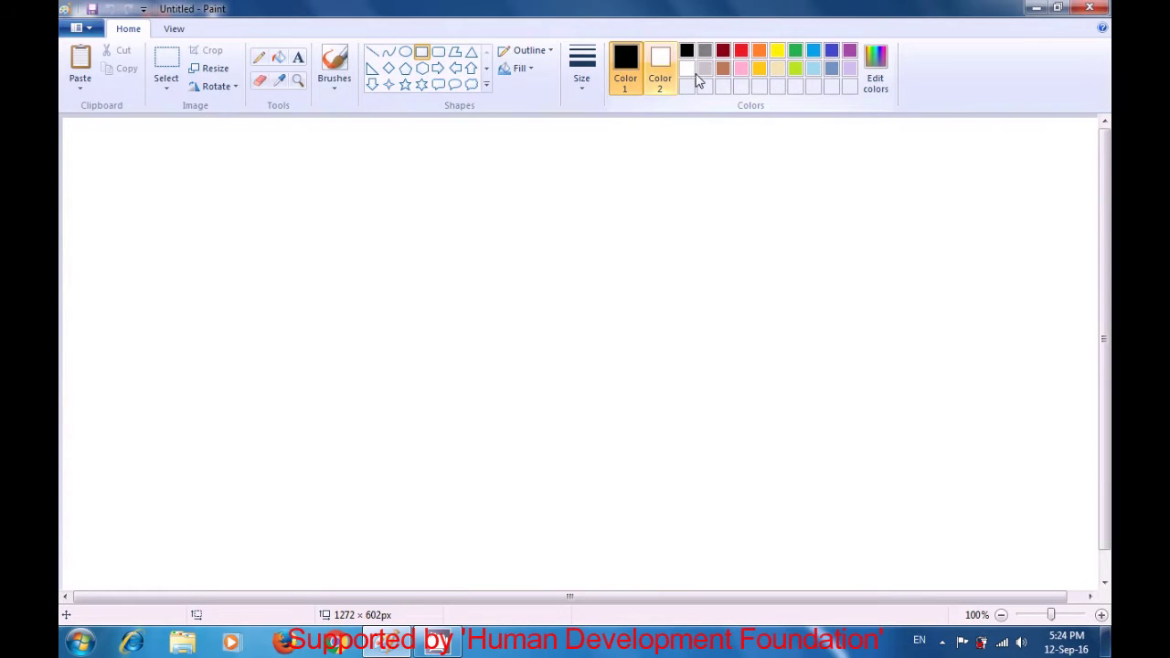
left_click(813, 52)
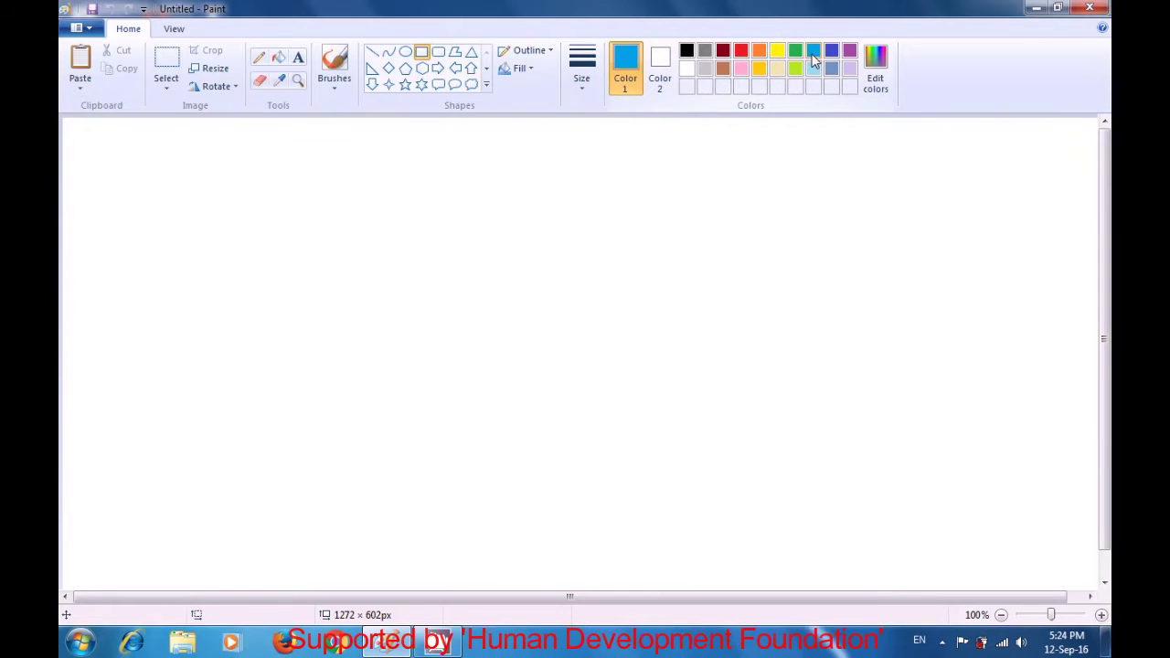
left_click(668, 62)
left_click(668, 61)
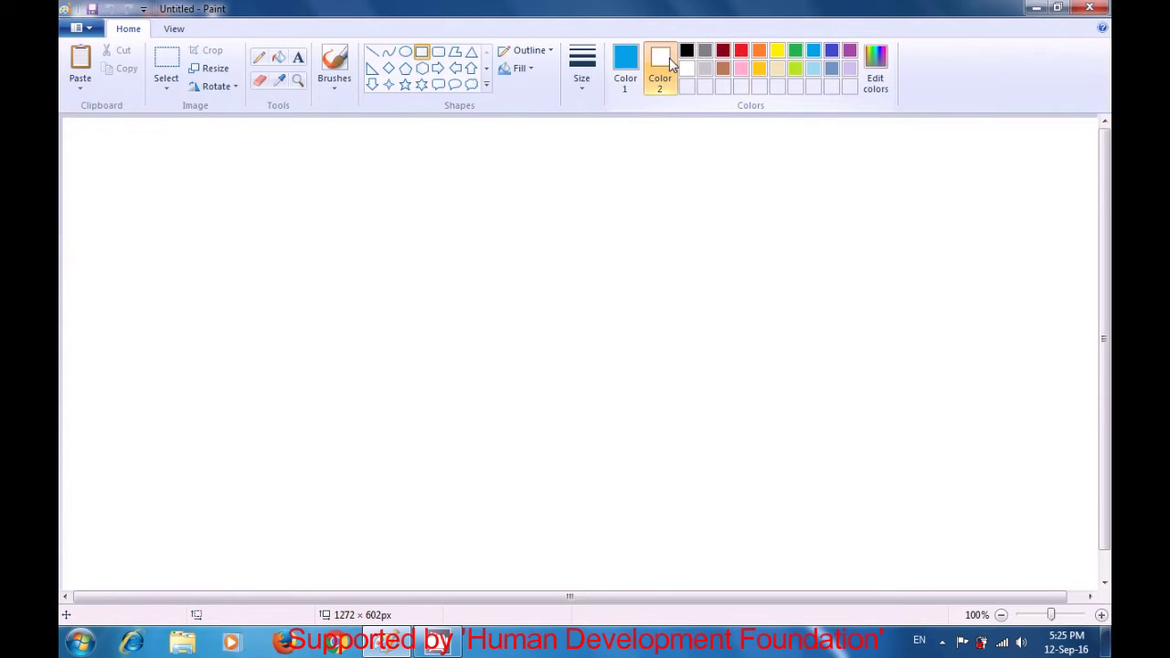
left_click(810, 53)
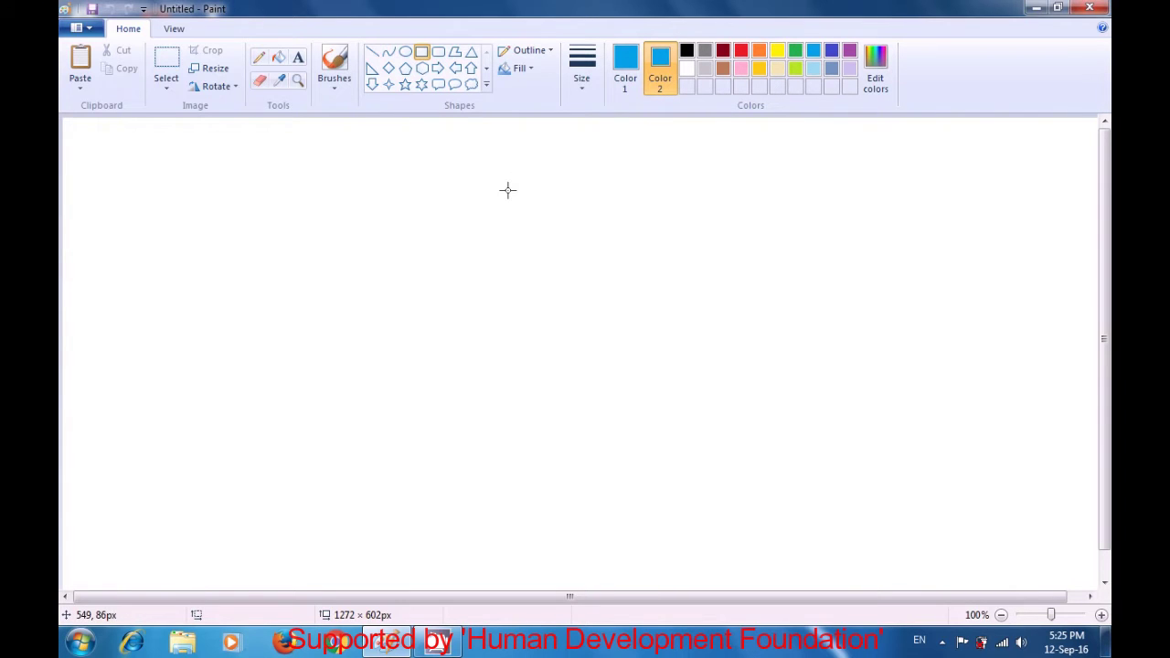
- Draw a blue rectangle about 137 × 118 px as the head and a narrower upright one centred below it as the body
left_click_drag(464, 199, 577, 297)
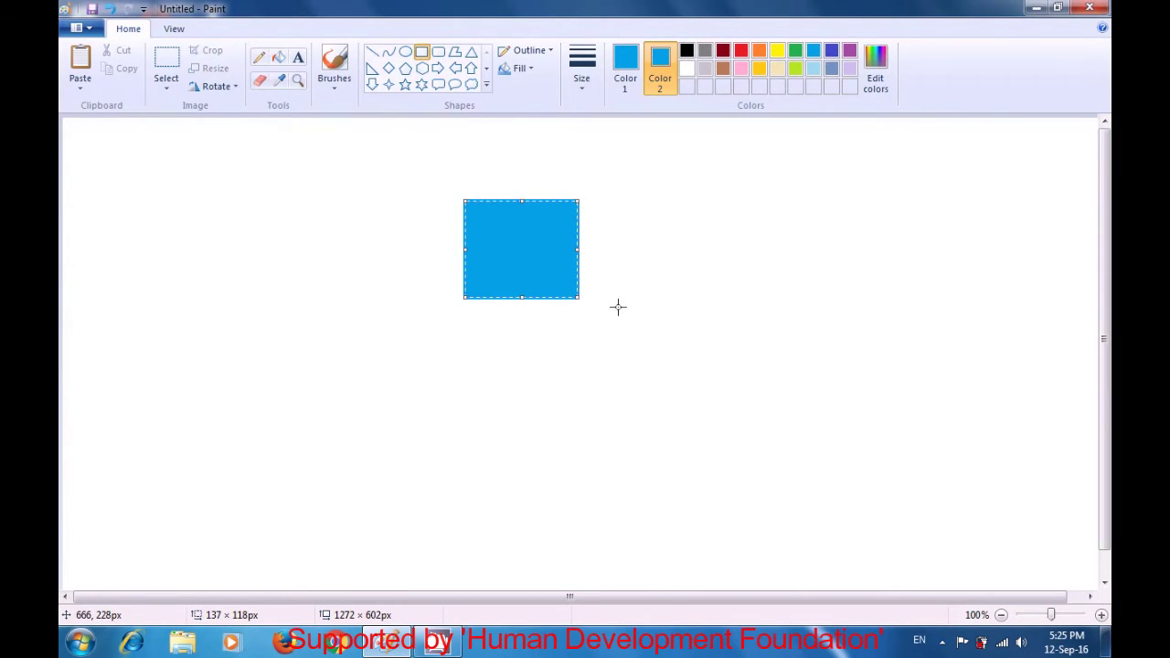
left_click(710, 320)
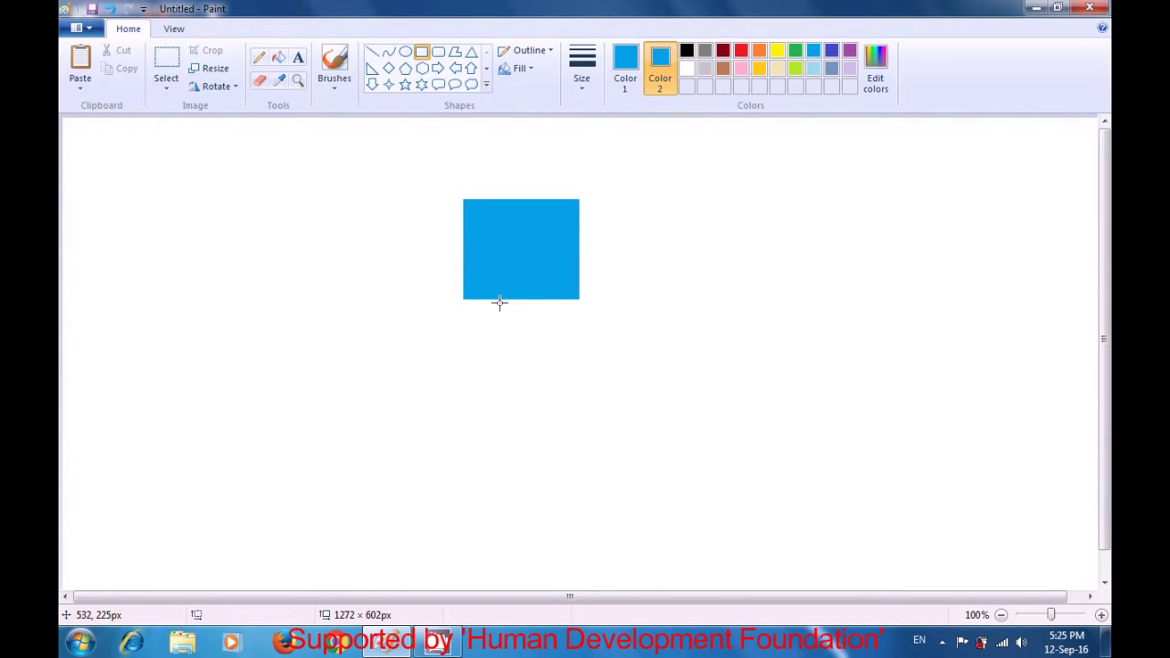
left_click_drag(494, 293, 544, 379)
left_click(647, 362)
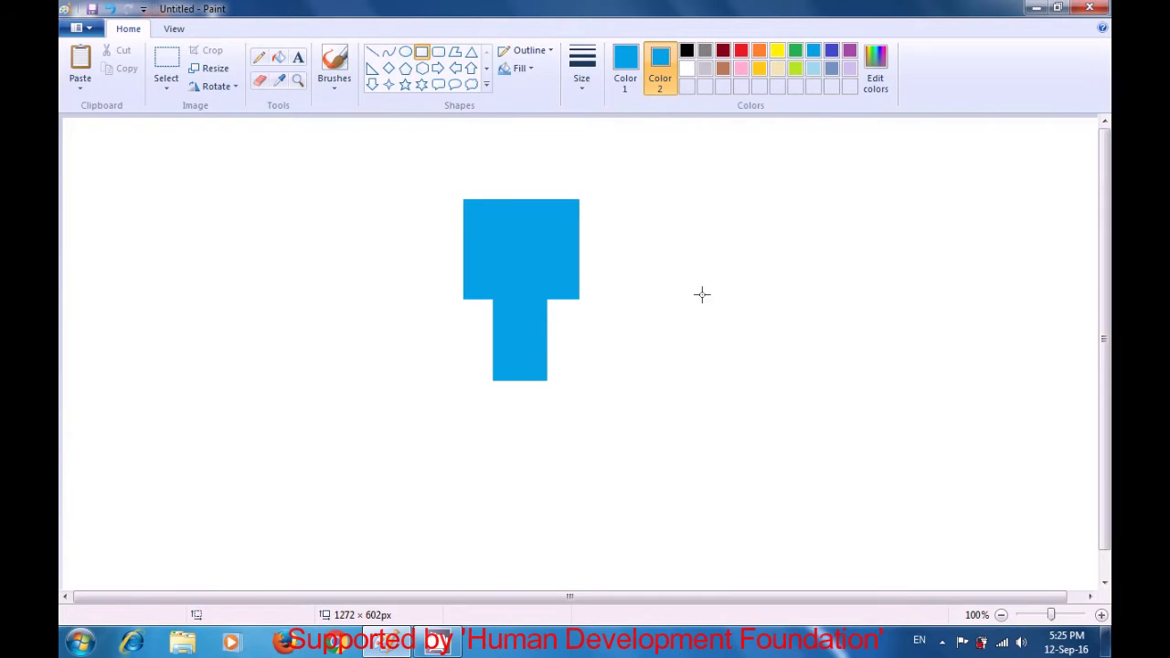
- Draw an arm right of the figure: a bar about 89 × 13 px with small blocks about 21 × 11 px above and below its right end
left_click_drag(721, 287, 792, 294)
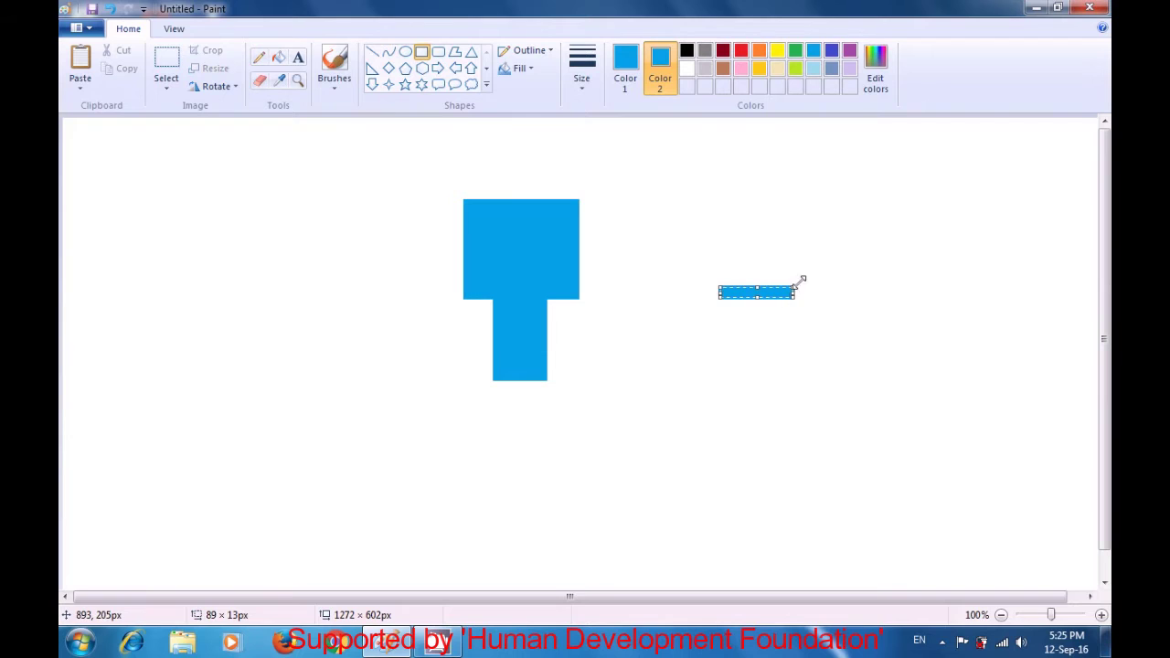
left_click(810, 263)
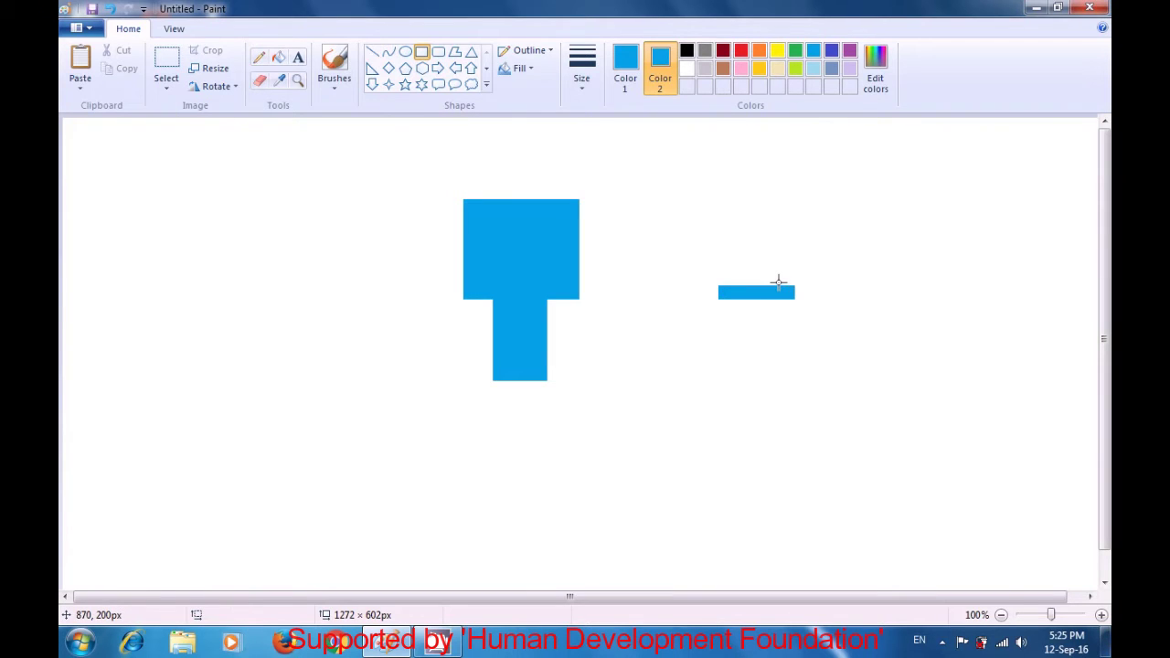
left_click_drag(775, 279, 792, 288)
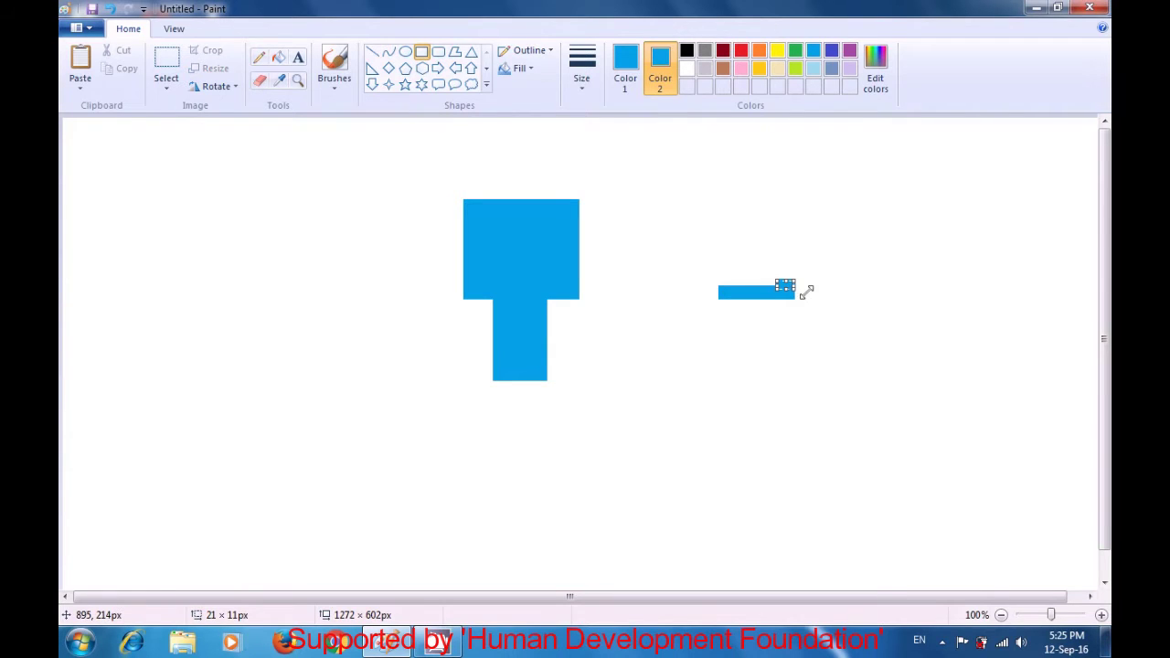
left_click(833, 287)
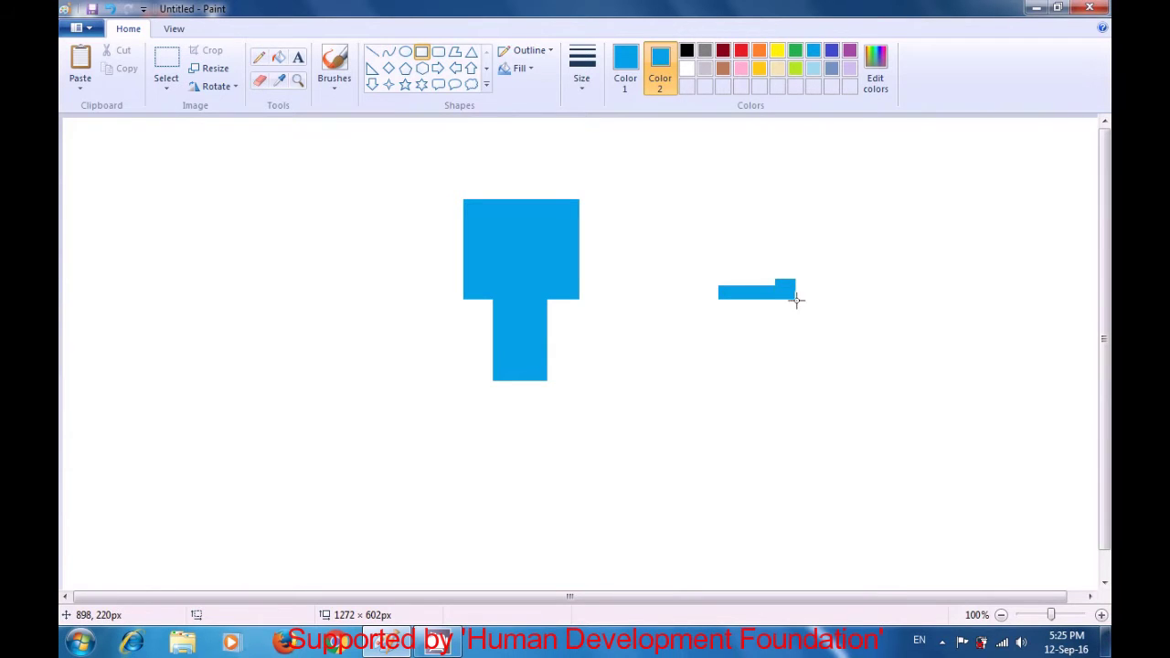
left_click_drag(765, 293, 783, 300)
left_click_drag(784, 302, 783, 301)
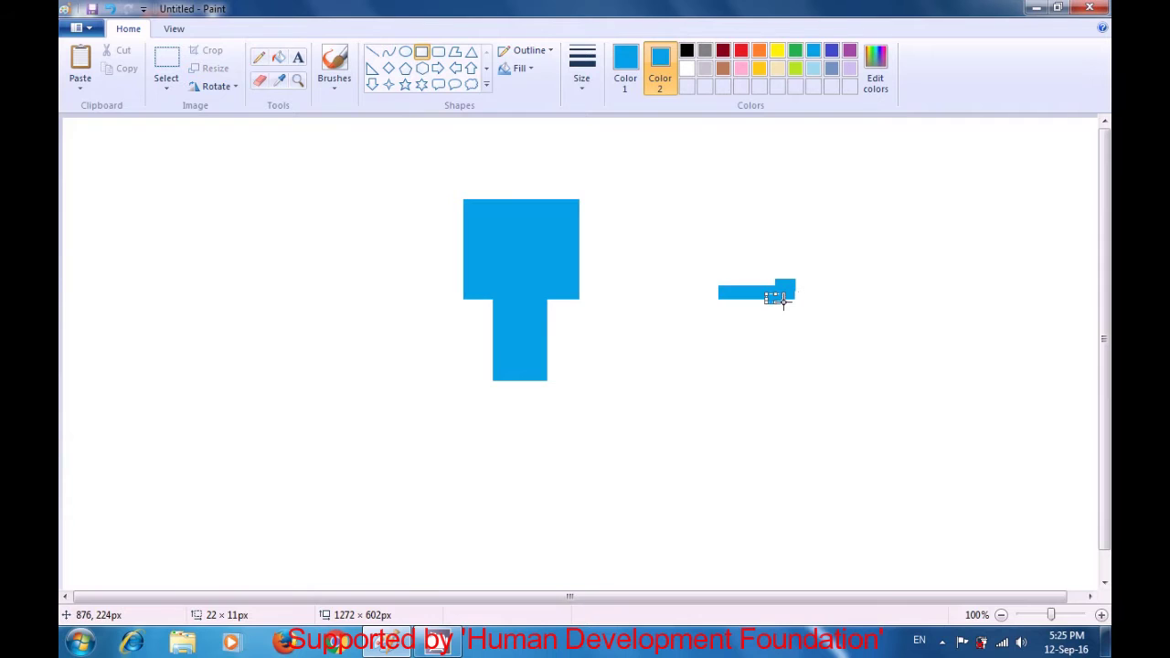
left_click(855, 297)
- With Color 2 set to white, duplicate the arm using a rectangular selection and flip the copy horizontally
left_click(686, 69)
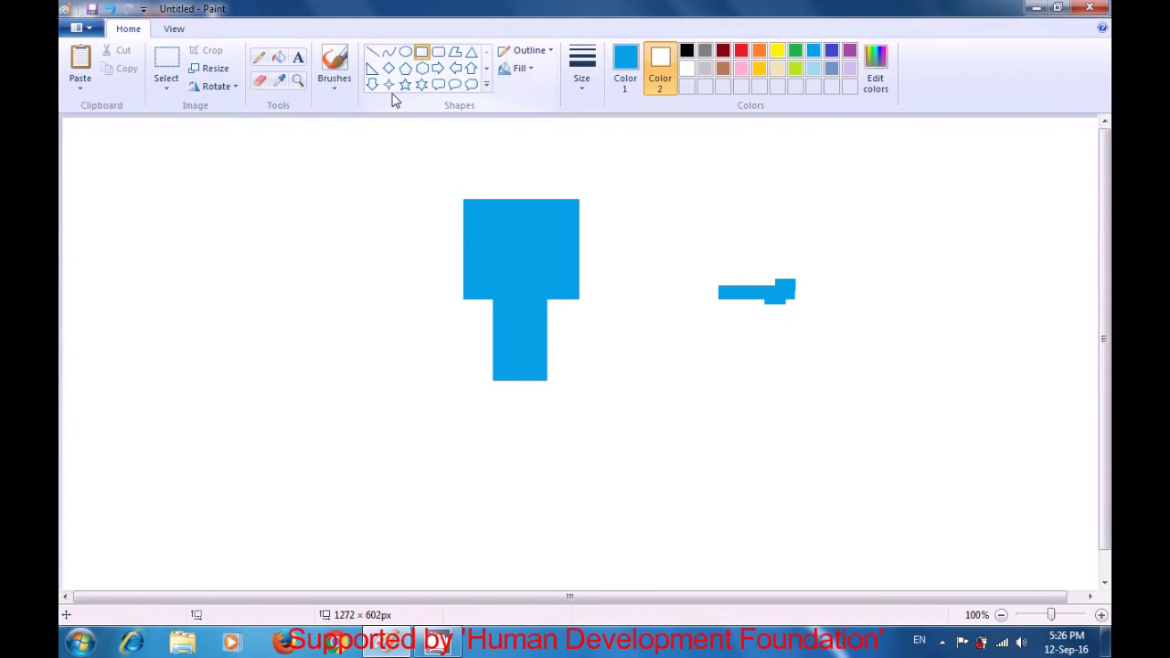
left_click(168, 88)
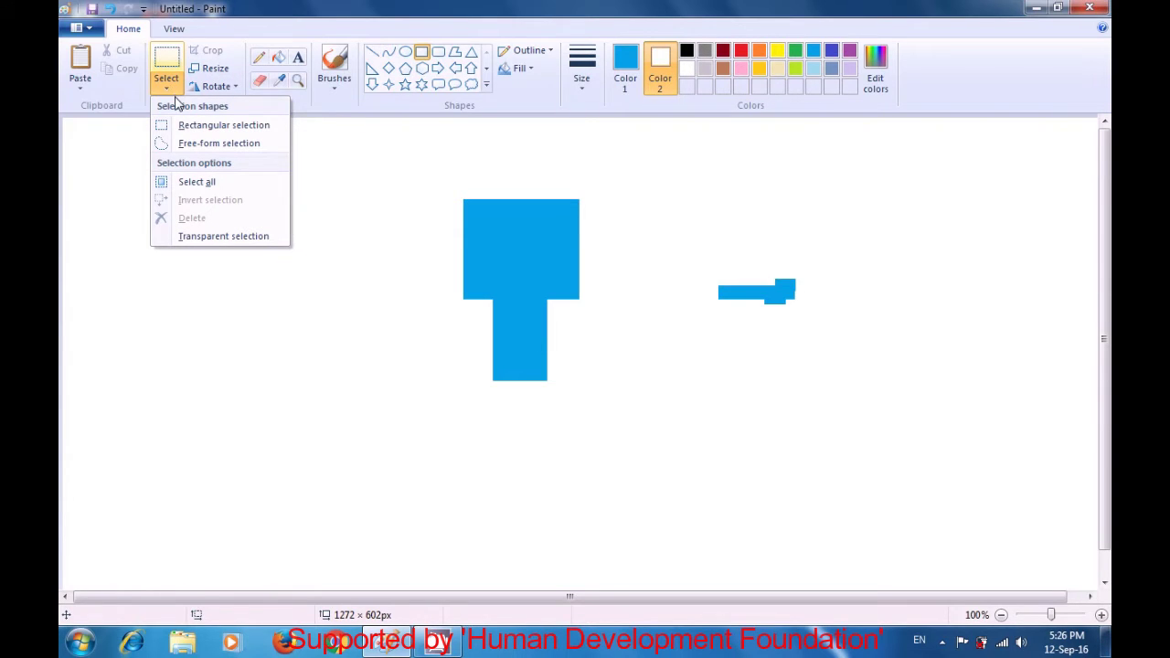
left_click(182, 129)
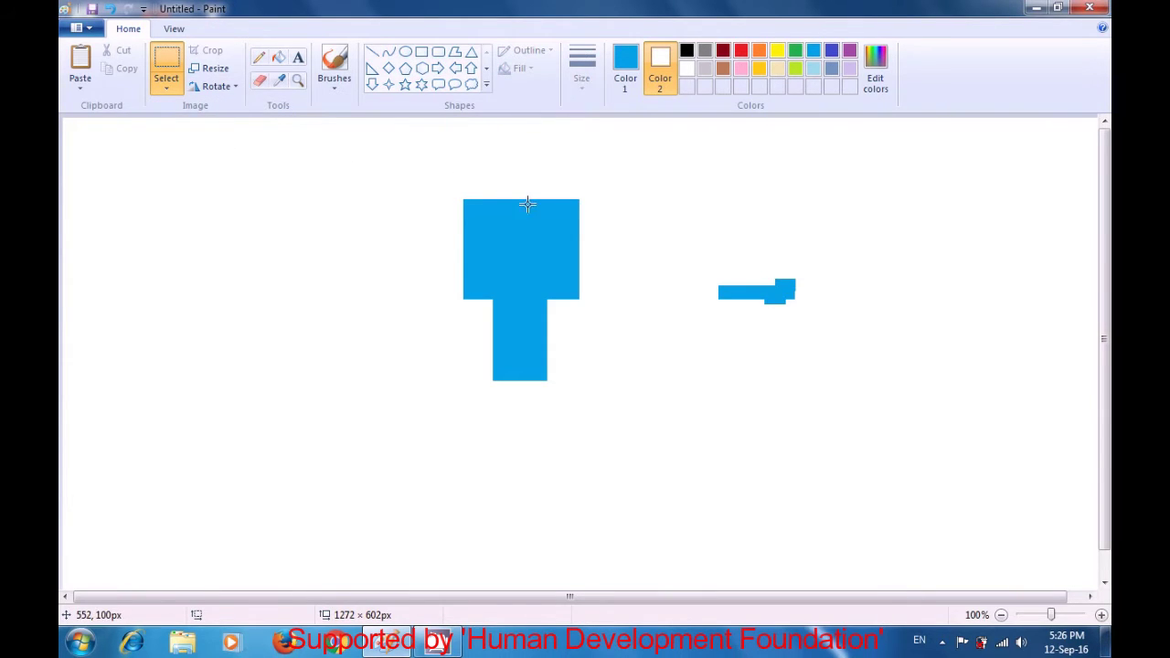
left_click_drag(700, 269, 829, 325)
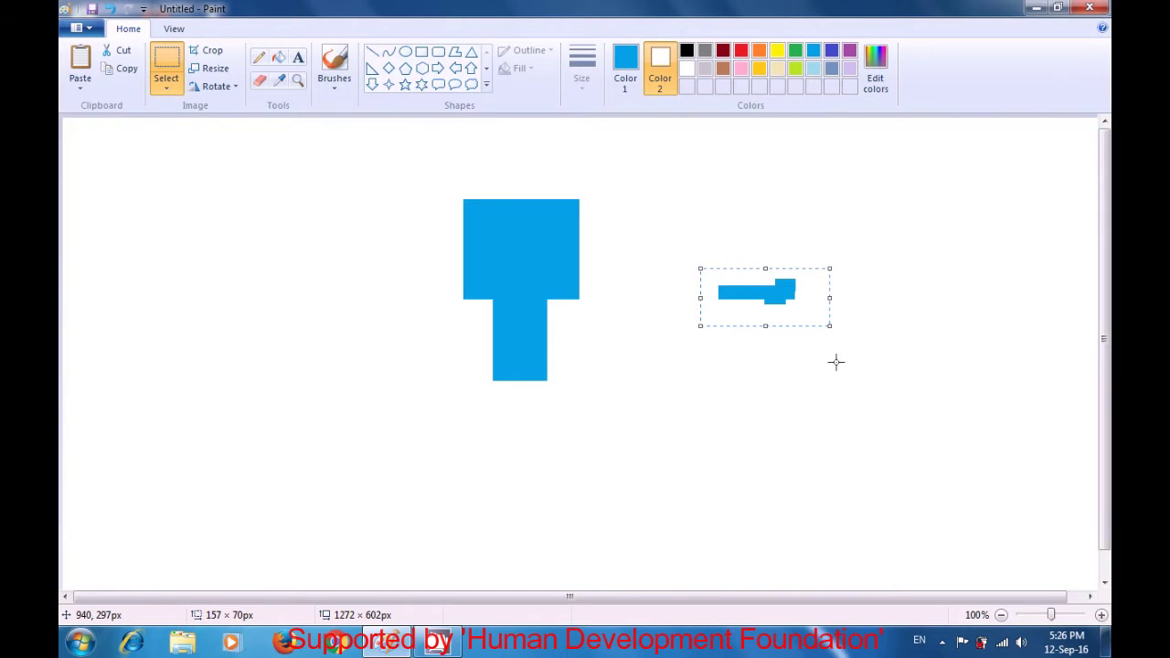
key("ctrl+c")
key("ctrl+v")
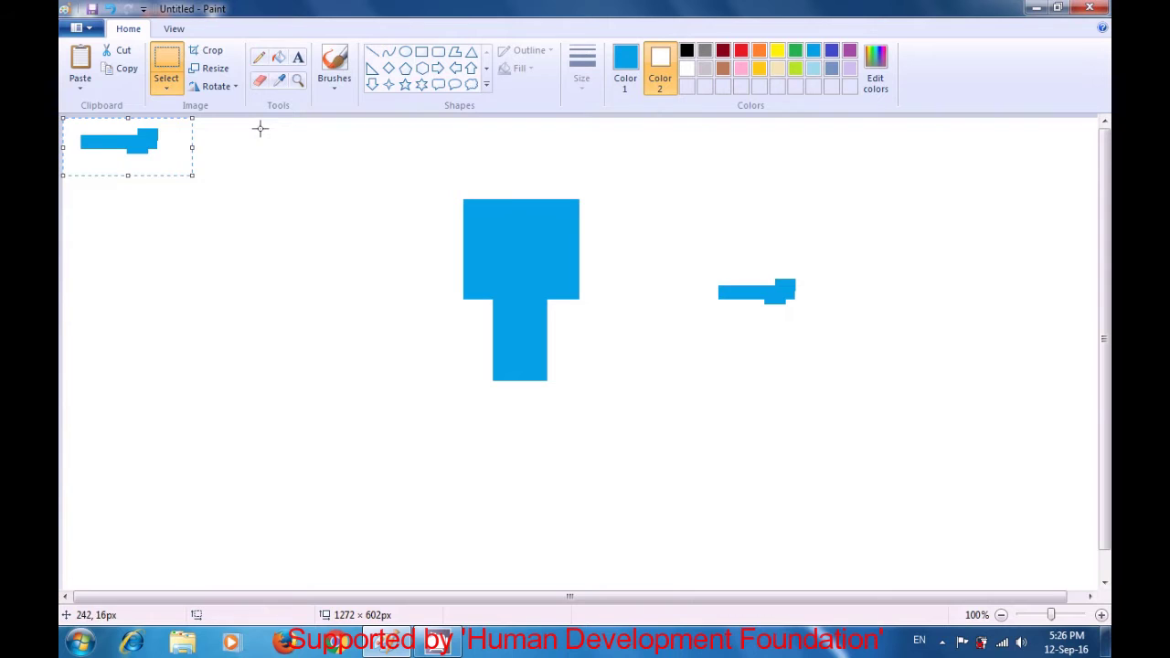
left_click(234, 87)
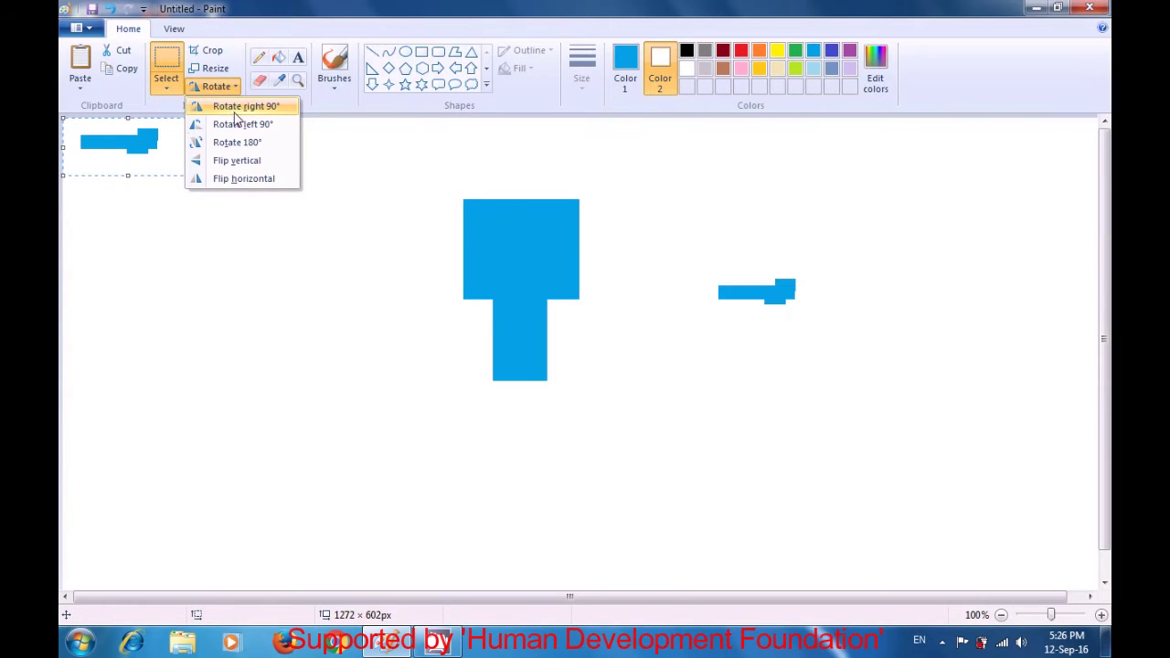
left_click(236, 180)
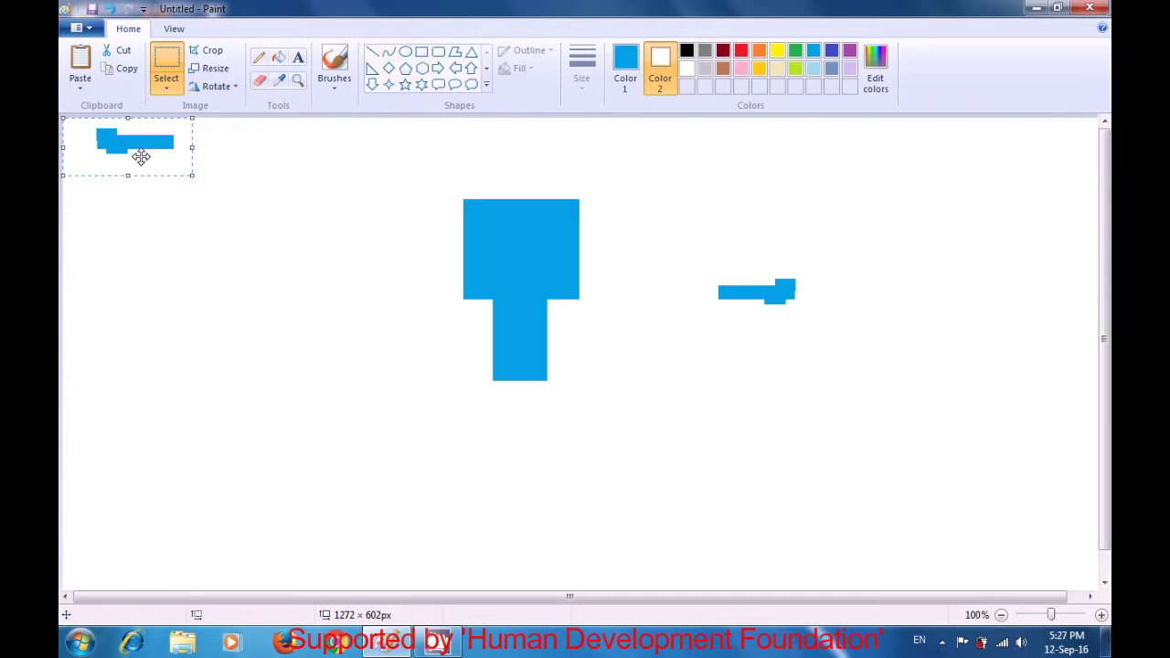
- Move the flipped arm against the body's left side, using transparent selection so its background does not cover the body
left_click_drag(141, 151, 457, 342)
left_click_drag(457, 342, 457, 342)
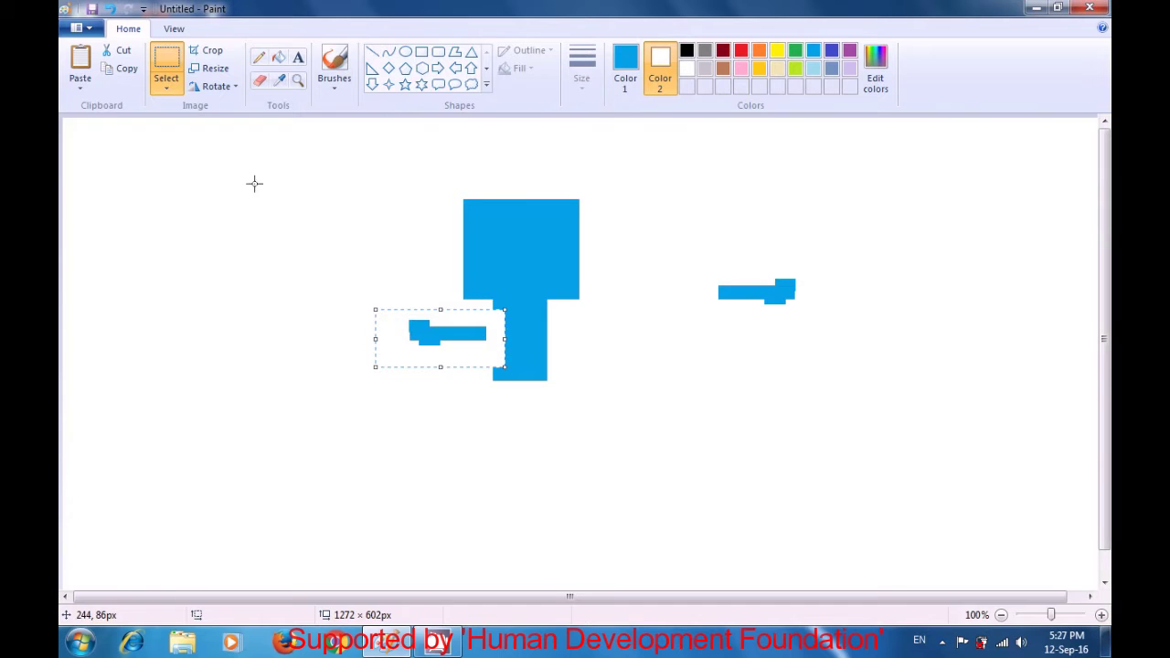
left_click(167, 89)
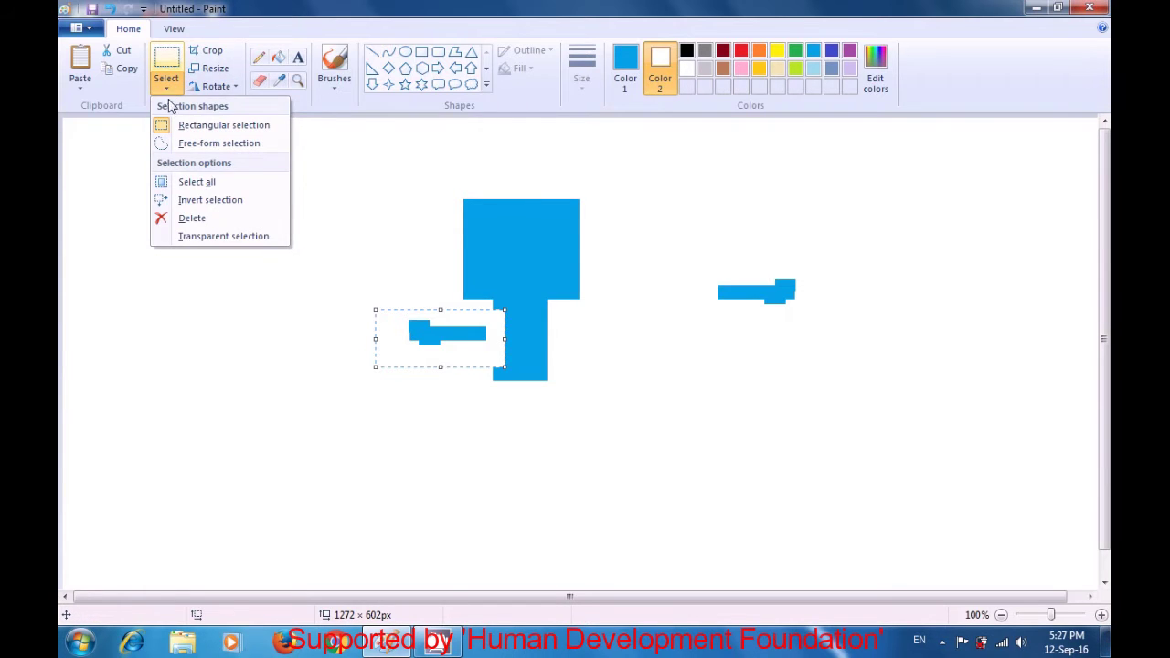
left_click(189, 238)
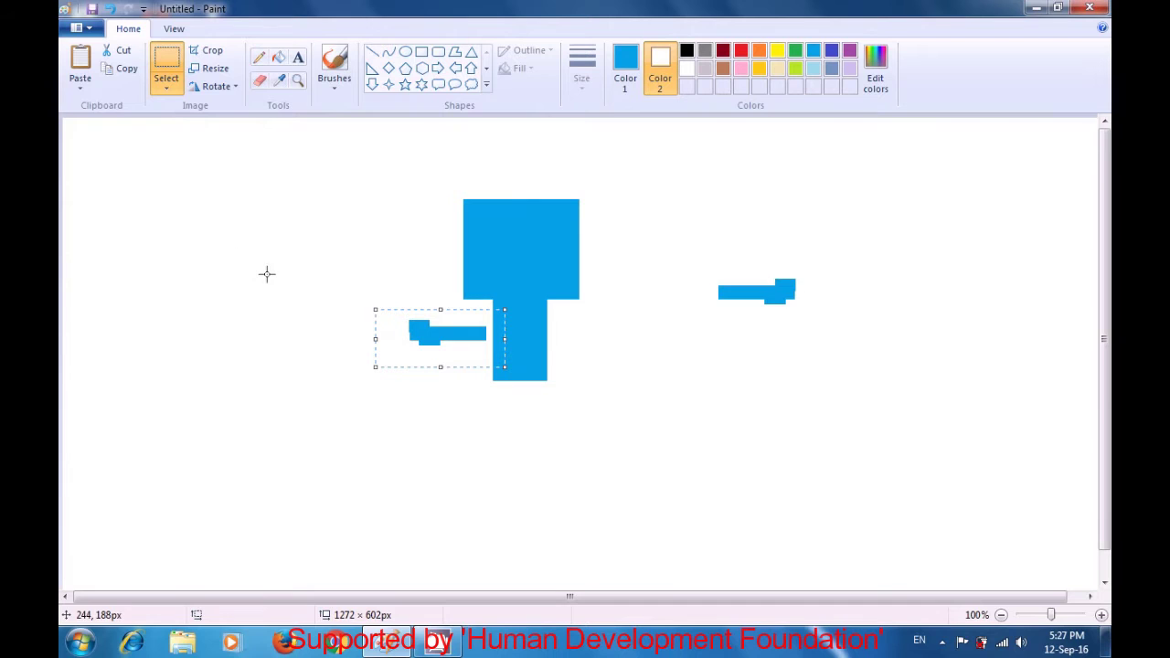
left_click_drag(406, 328, 418, 331)
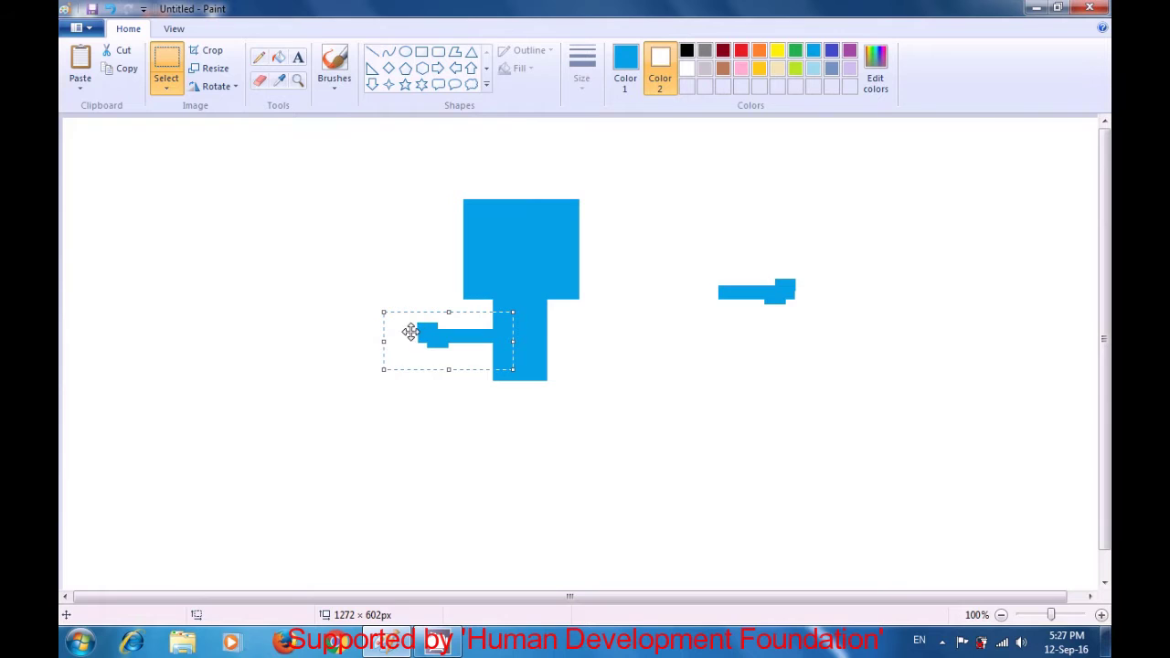
left_click(315, 319)
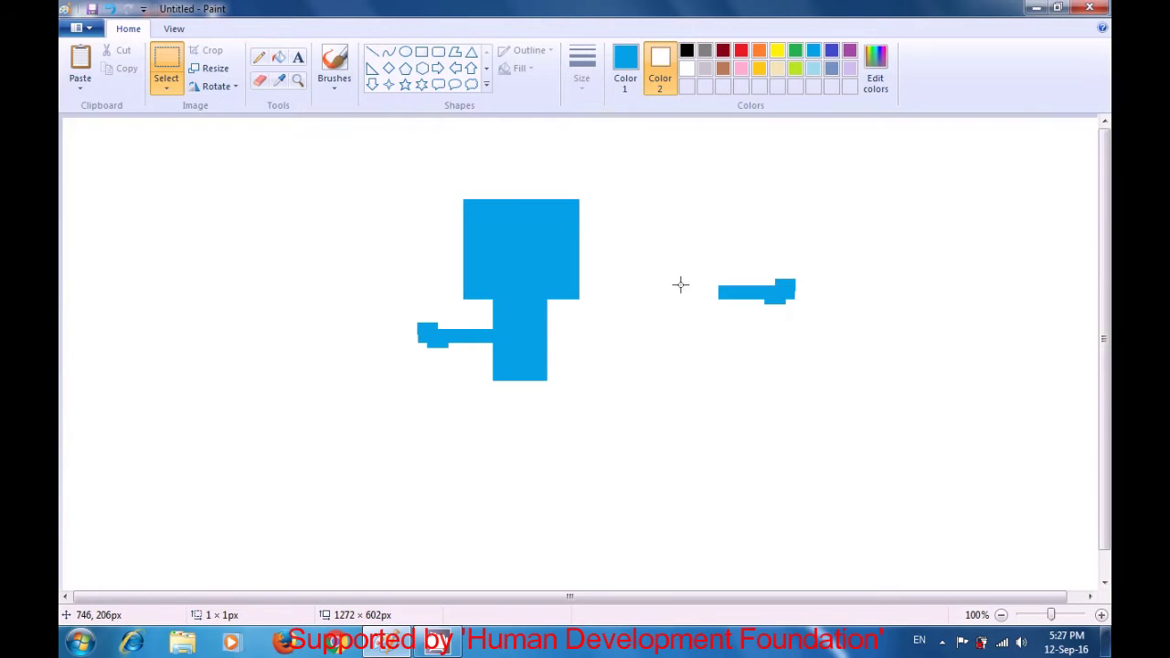
- Move the original arm against the body's right side, level with the left arm
left_click_drag(696, 247, 815, 342)
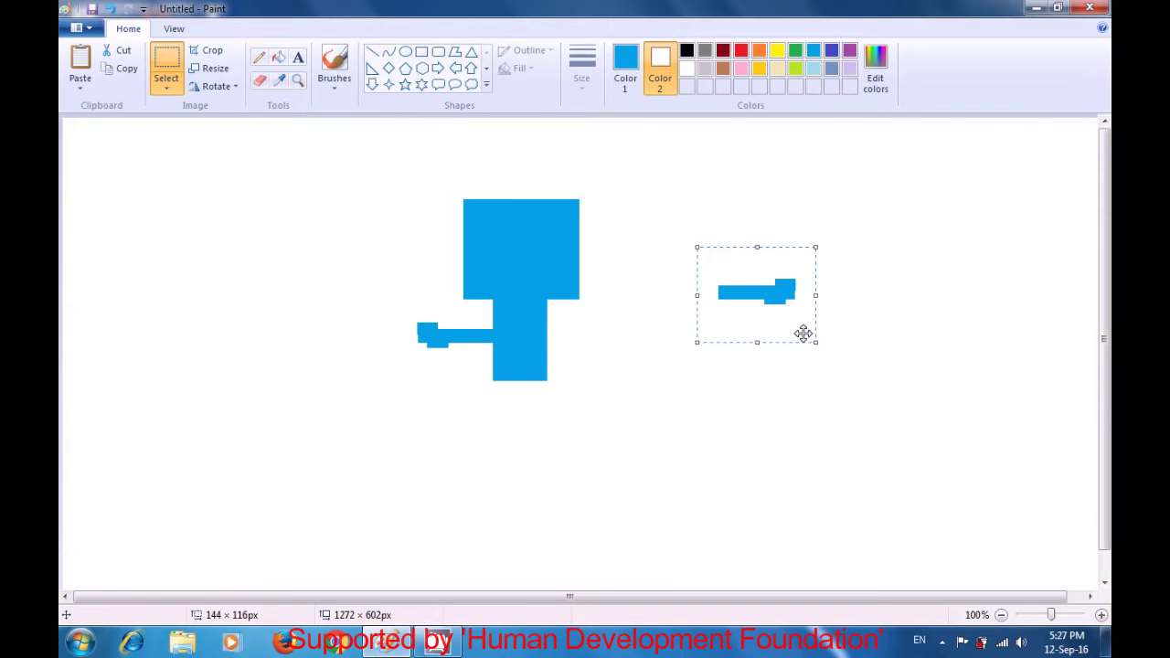
left_click_drag(763, 296, 590, 341)
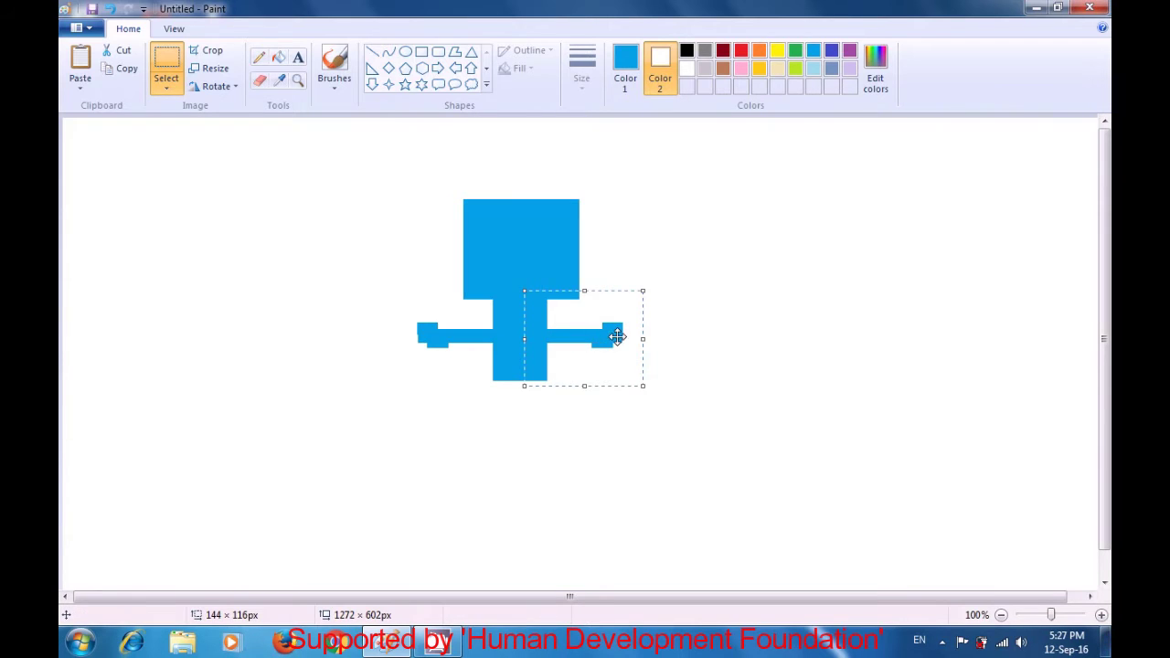
left_click(722, 332)
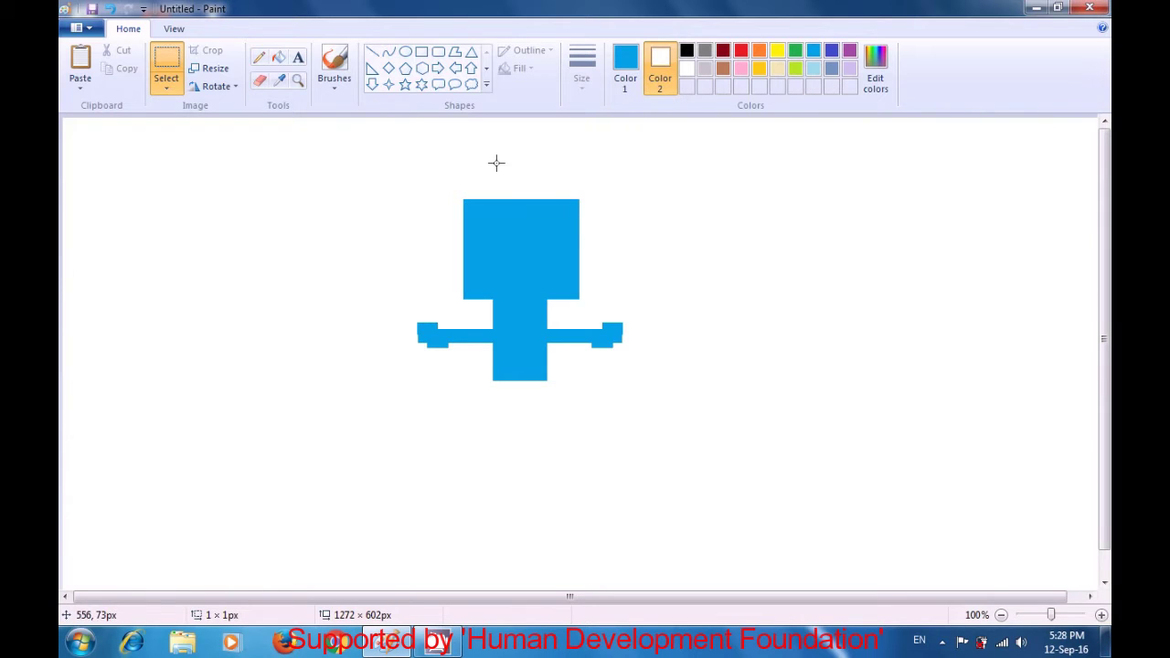
- With Color 2 set to blue, draw an L-shaped leg right of the figure: a bar about 12 × 58 px with a short foot block at its base
left_click(421, 53)
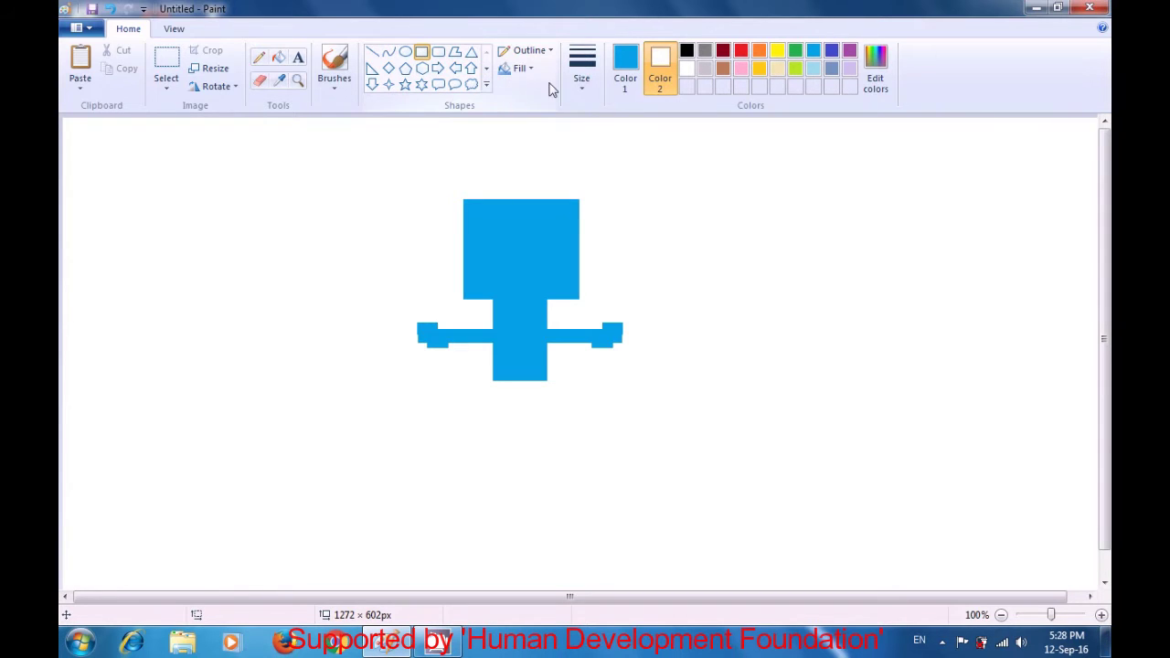
left_click(659, 73)
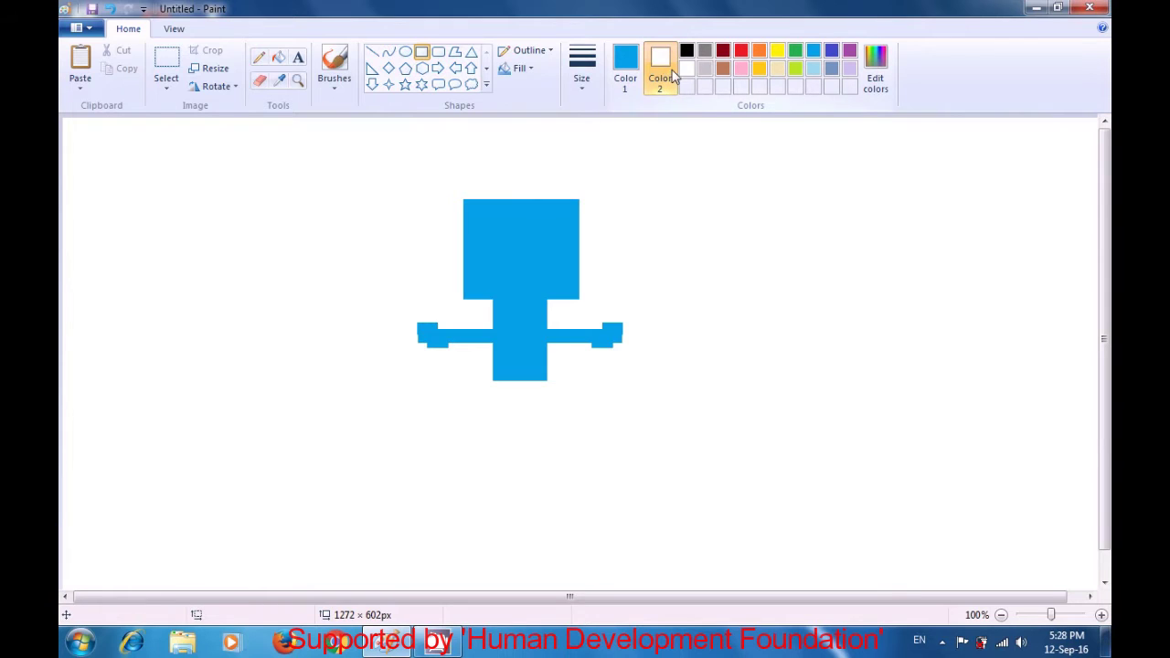
left_click(812, 52)
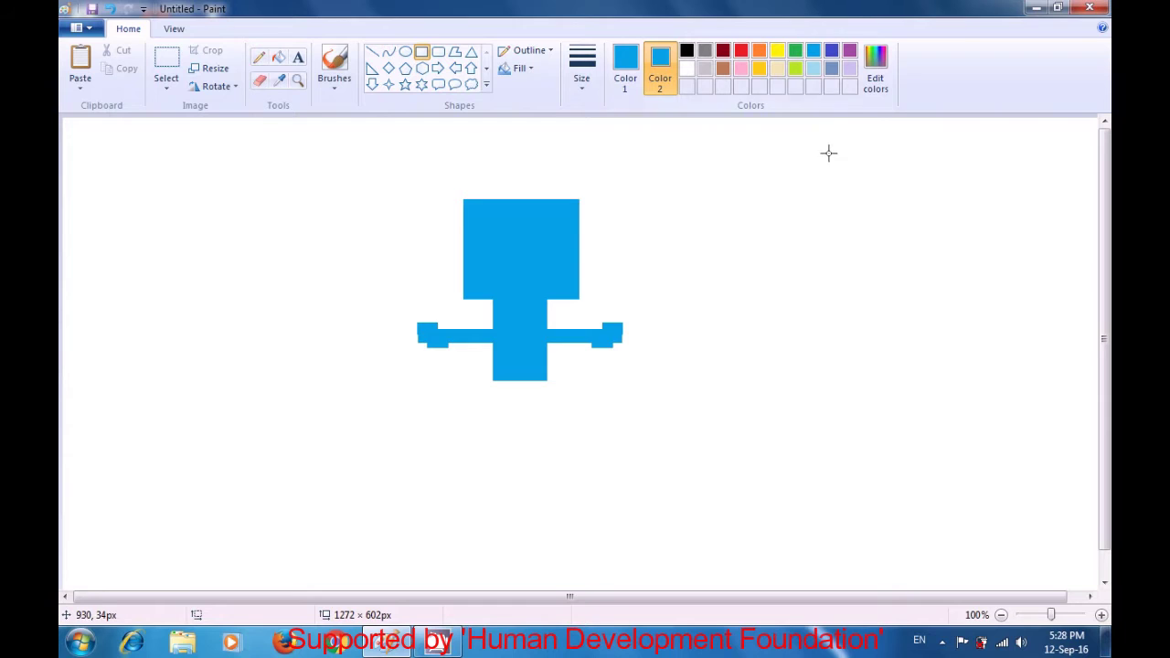
left_click_drag(843, 209, 852, 256)
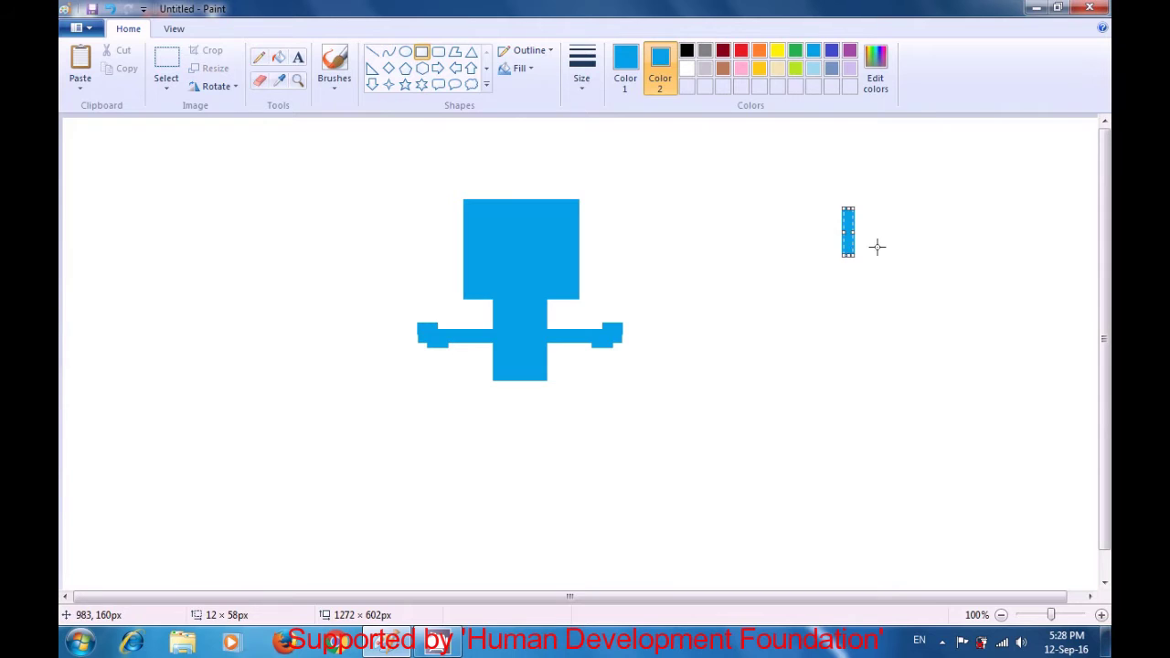
left_click(883, 245)
left_click_drag(841, 246, 870, 256)
left_click(918, 245)
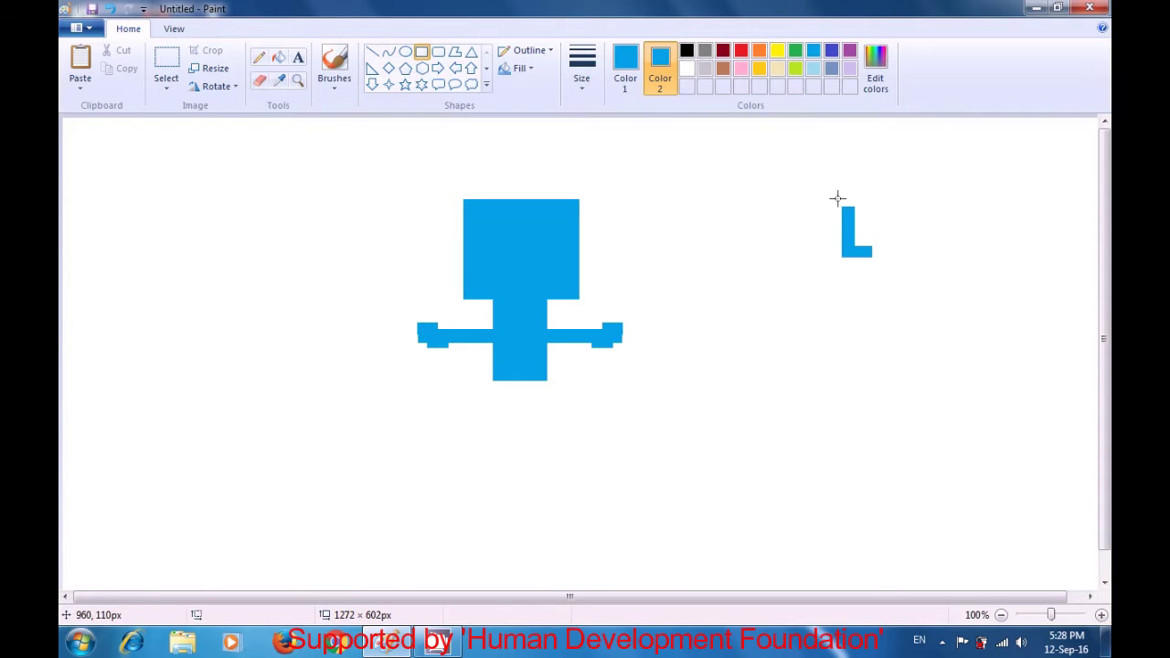
- With Color 2 set to white, duplicate the leg using a rectangular selection and attach the copy under the body's right side
left_click(687, 70)
left_click(169, 91)
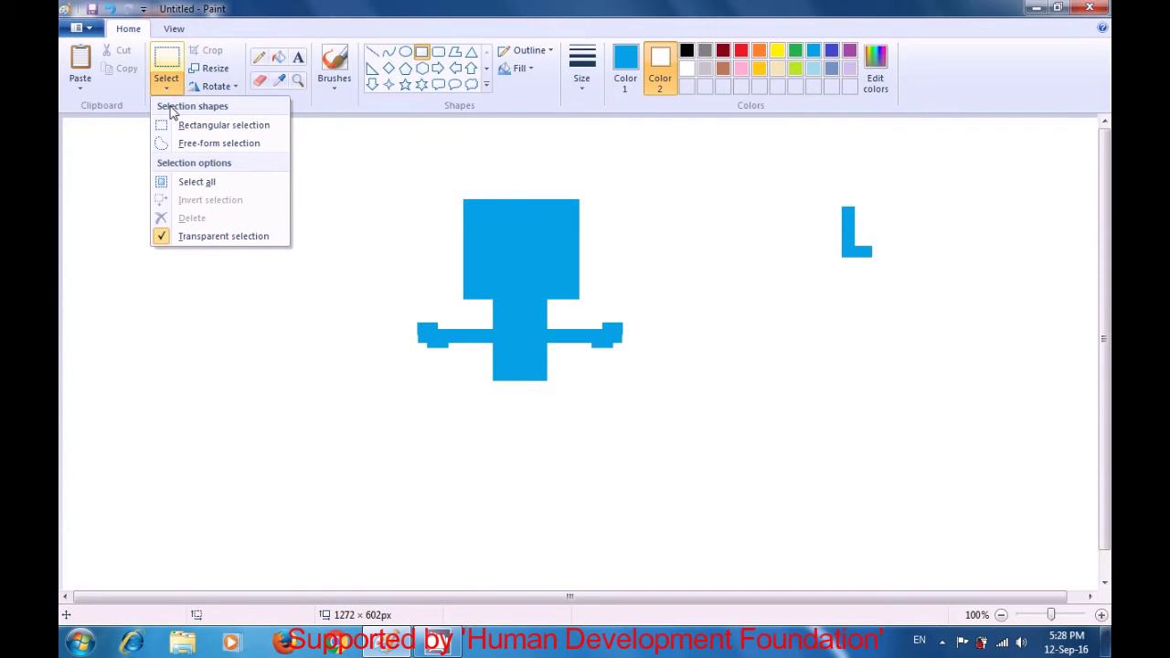
left_click(176, 128)
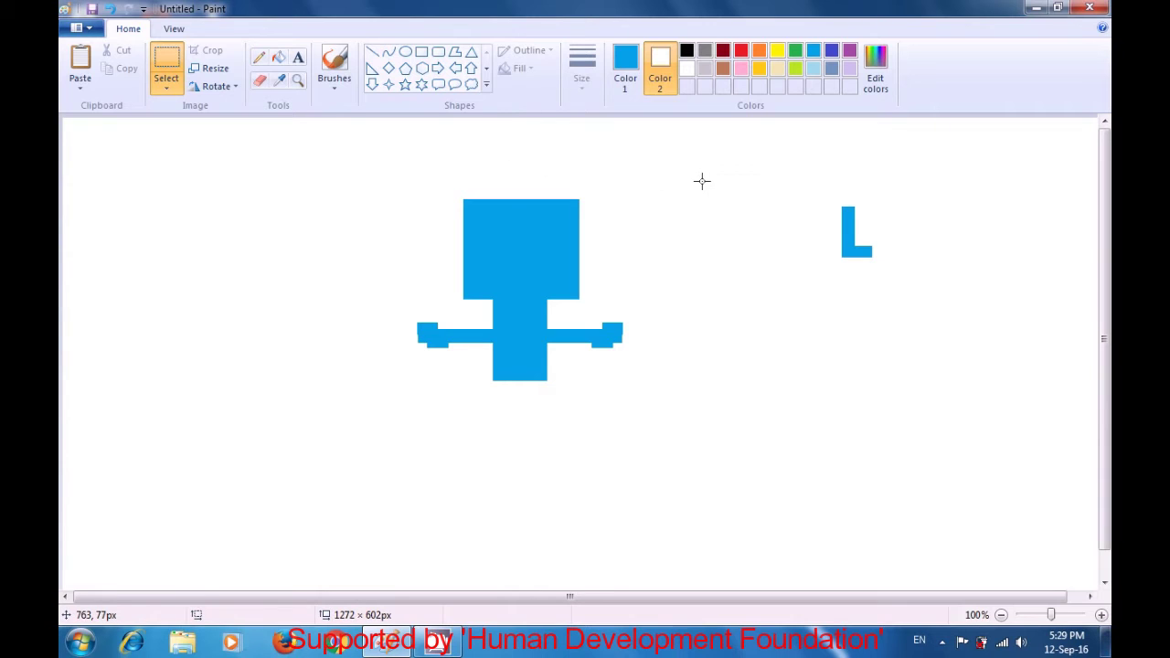
left_click_drag(826, 195, 884, 278)
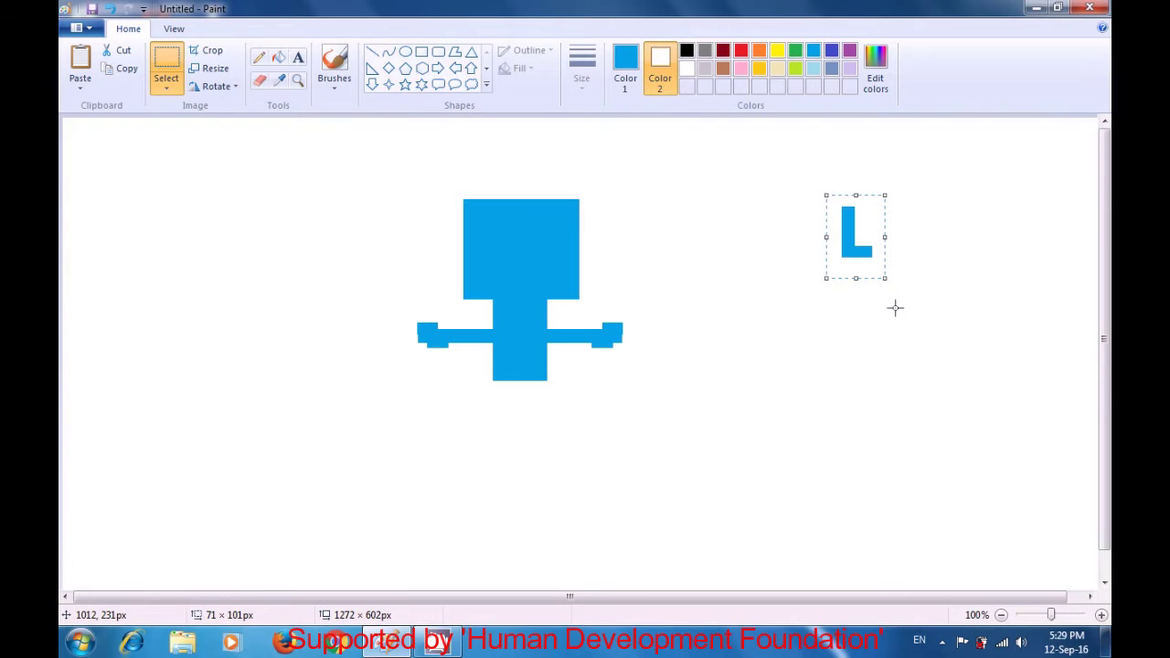
key("ctrl+v")
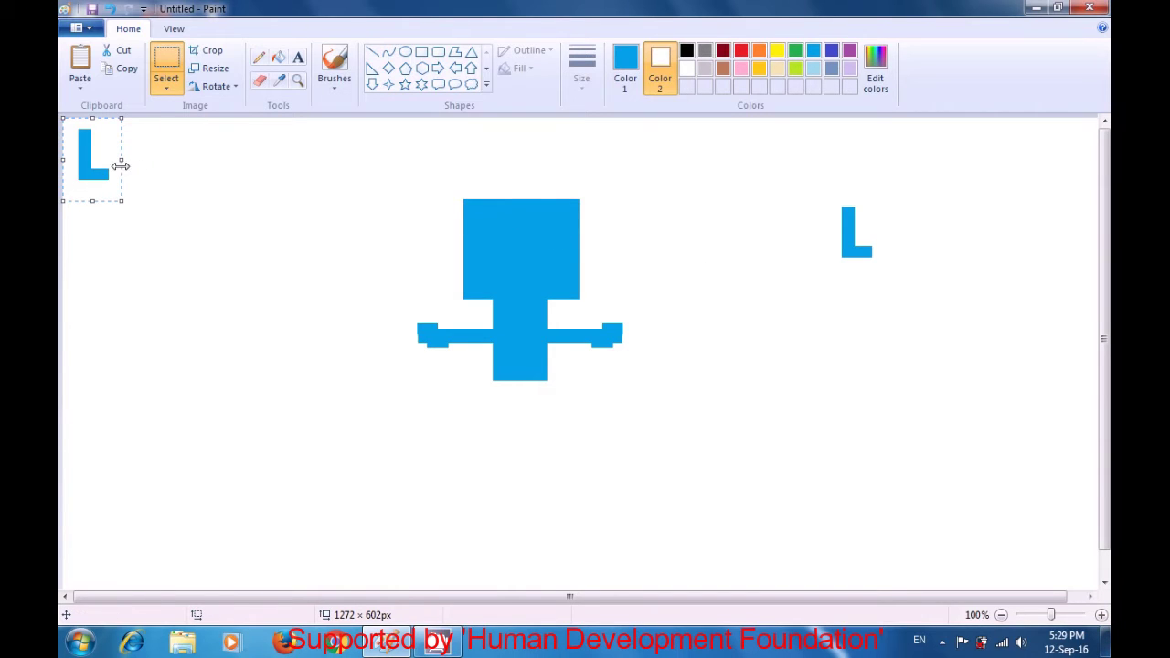
left_click(89, 165)
left_click_drag(88, 164, 538, 416)
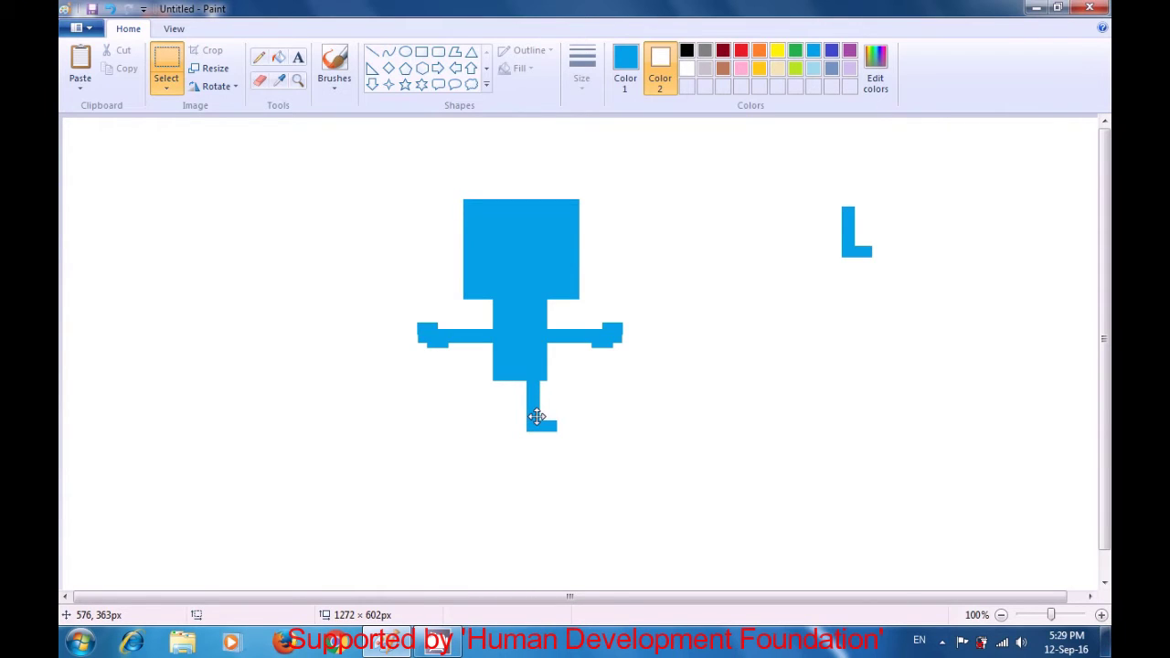
left_click_drag(537, 417, 536, 412)
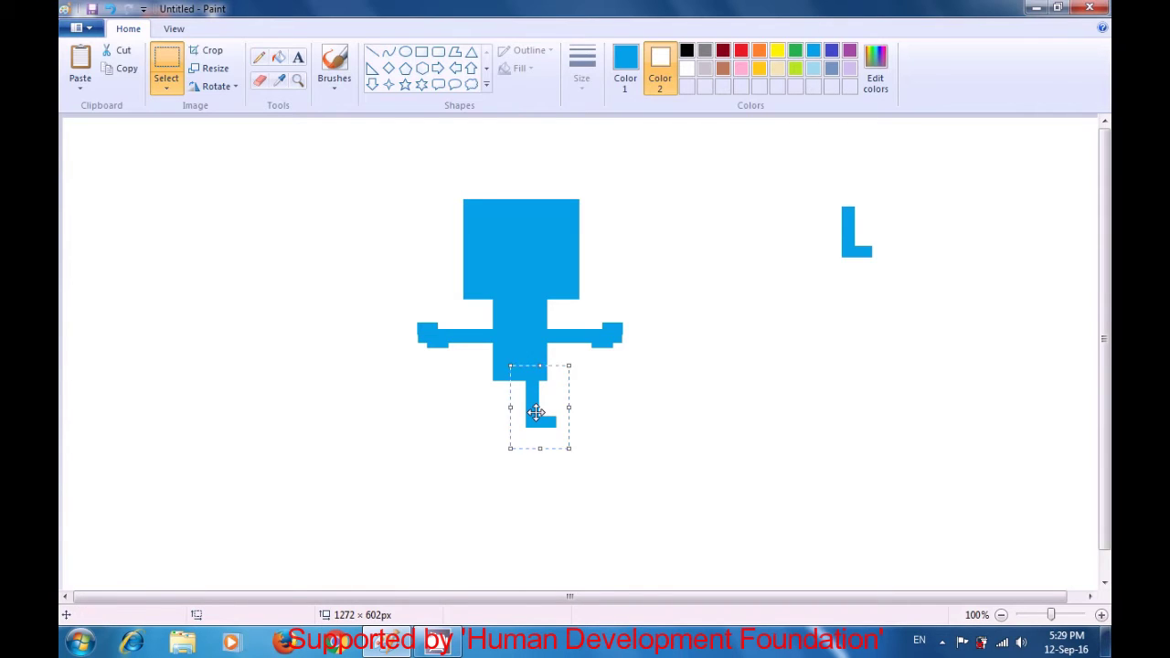
left_click(460, 463)
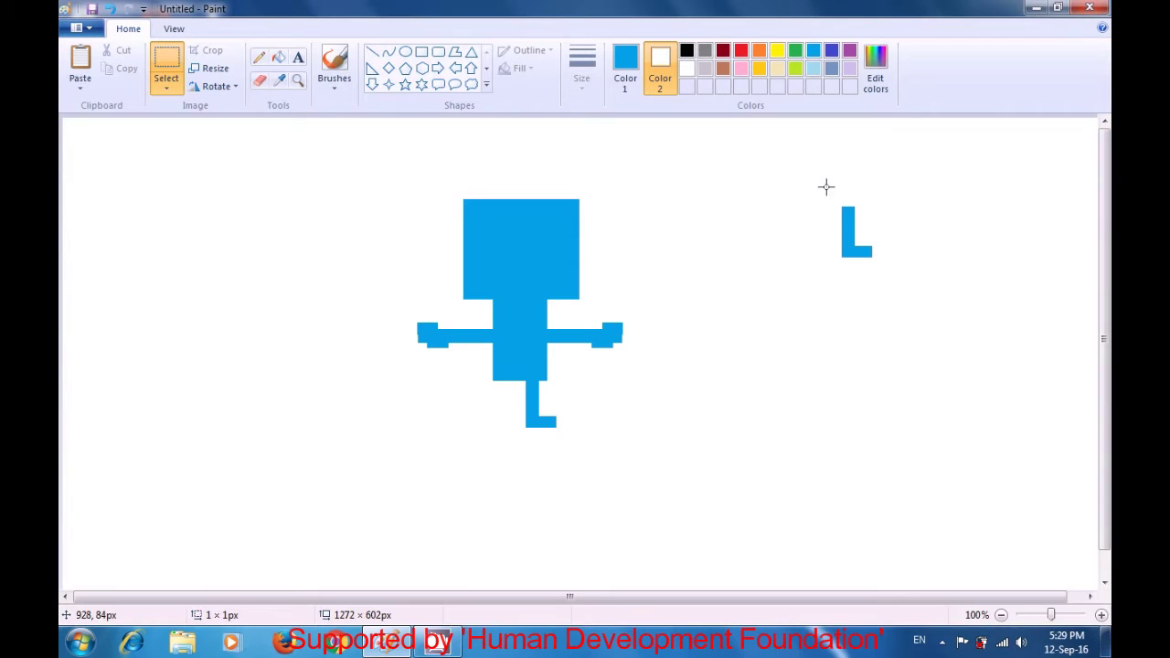
- Flip the original leg horizontally and attach it under the body's left side, level with the other leg
left_click_drag(819, 190, 893, 279)
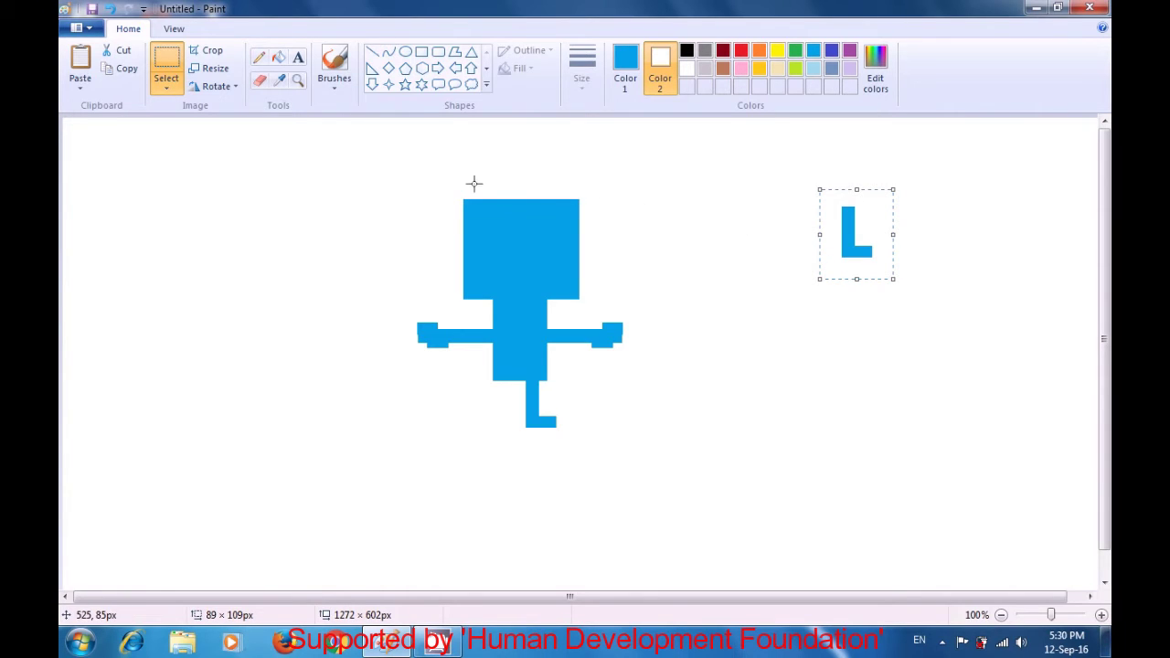
left_click(230, 88)
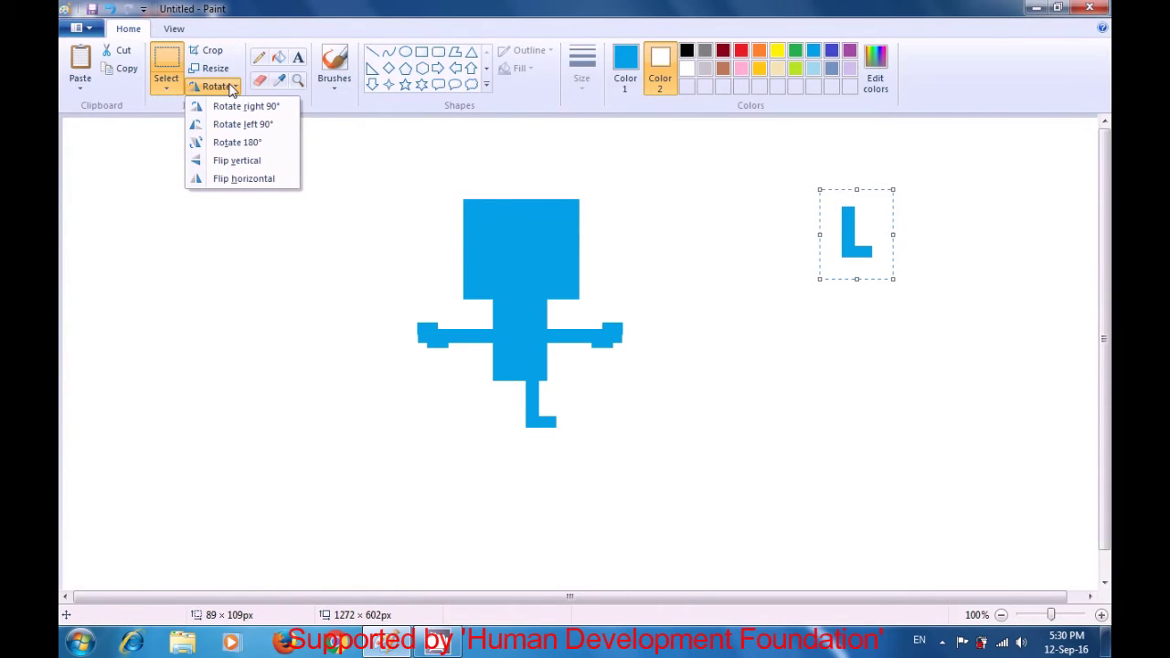
left_click(234, 179)
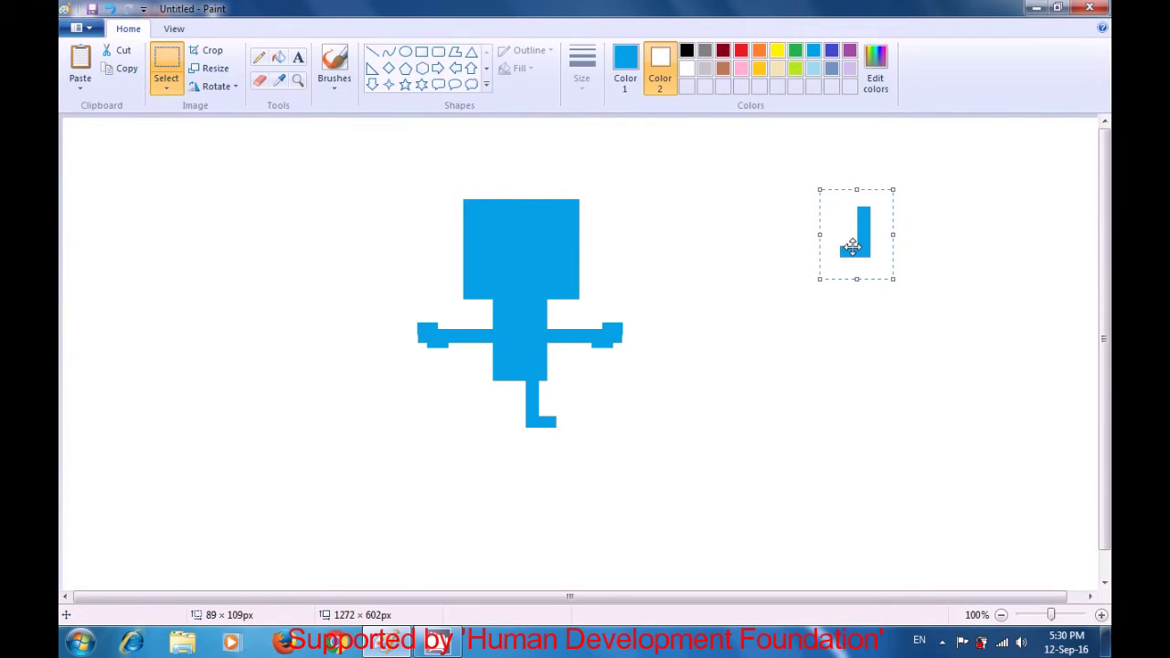
left_click_drag(864, 240, 510, 411)
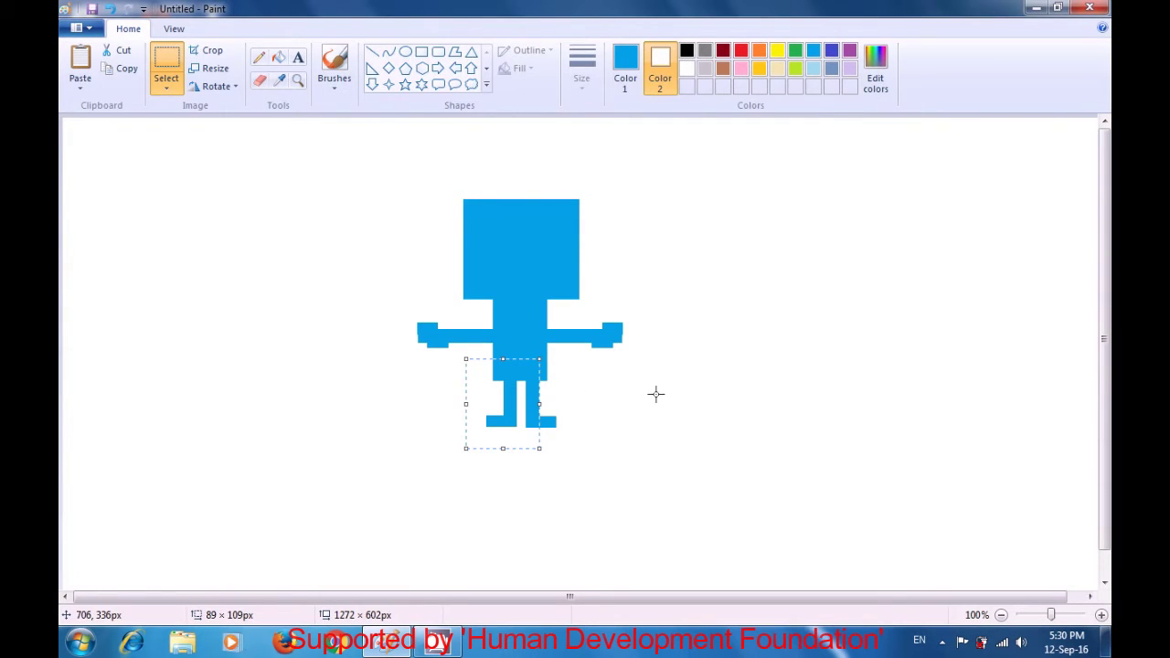
left_click(725, 395)
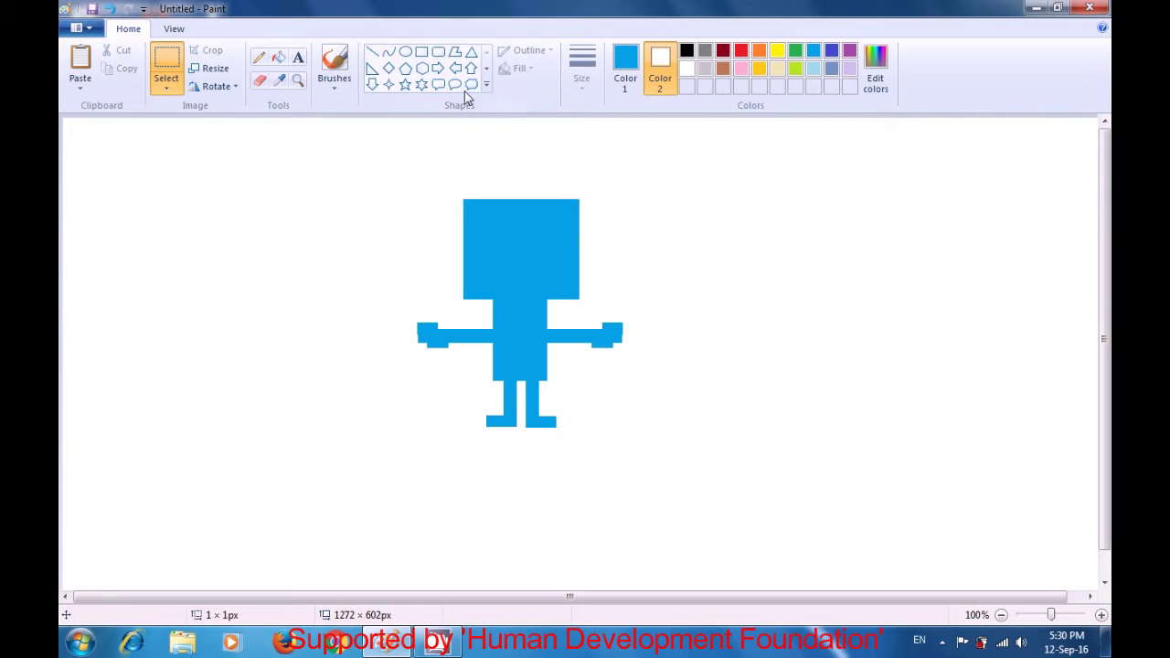
- Set Color 1 and Color 2 to black and draw a small filled upright oval right of the figure
left_click(407, 54)
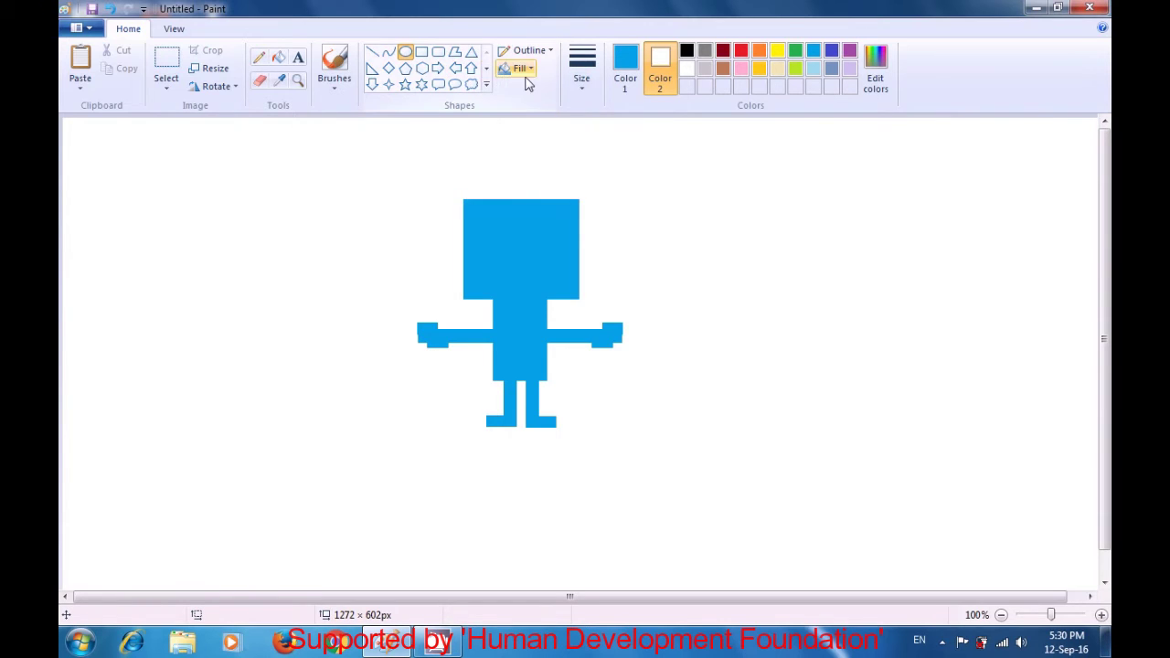
left_click(625, 82)
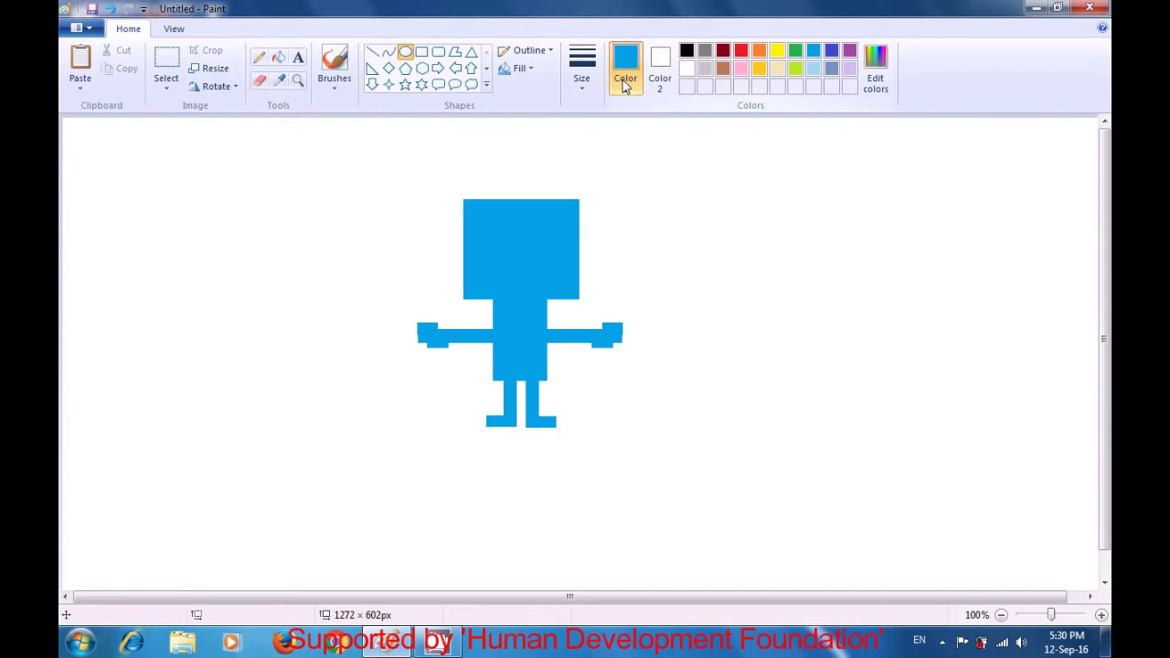
left_click(685, 53)
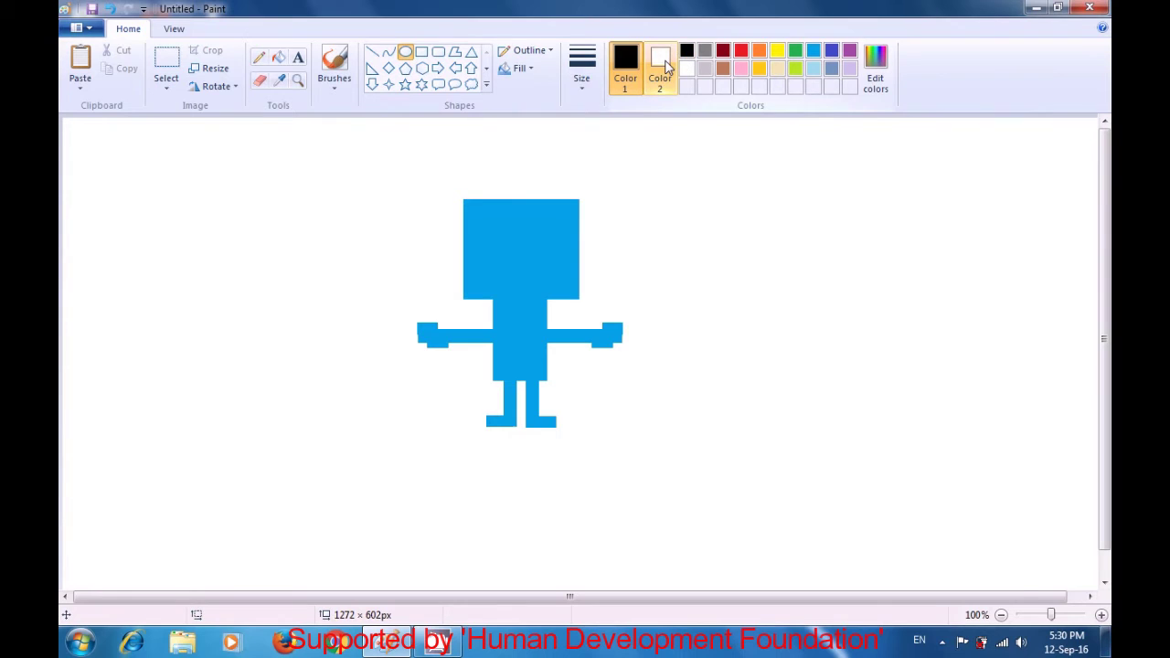
left_click(659, 69)
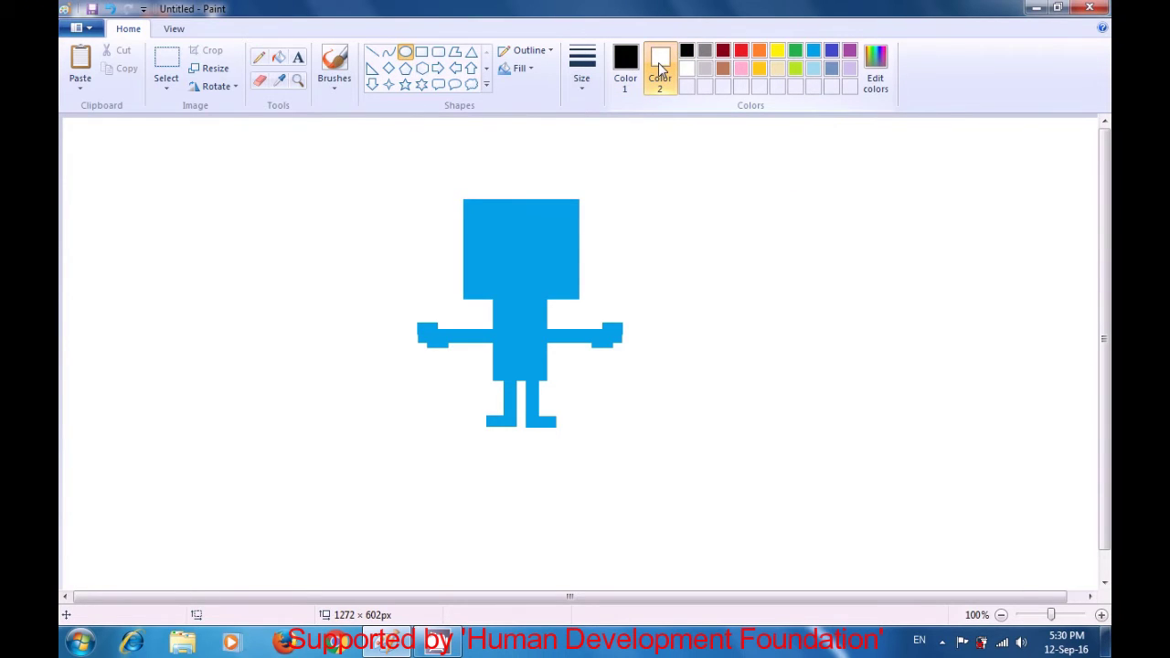
left_click(686, 54)
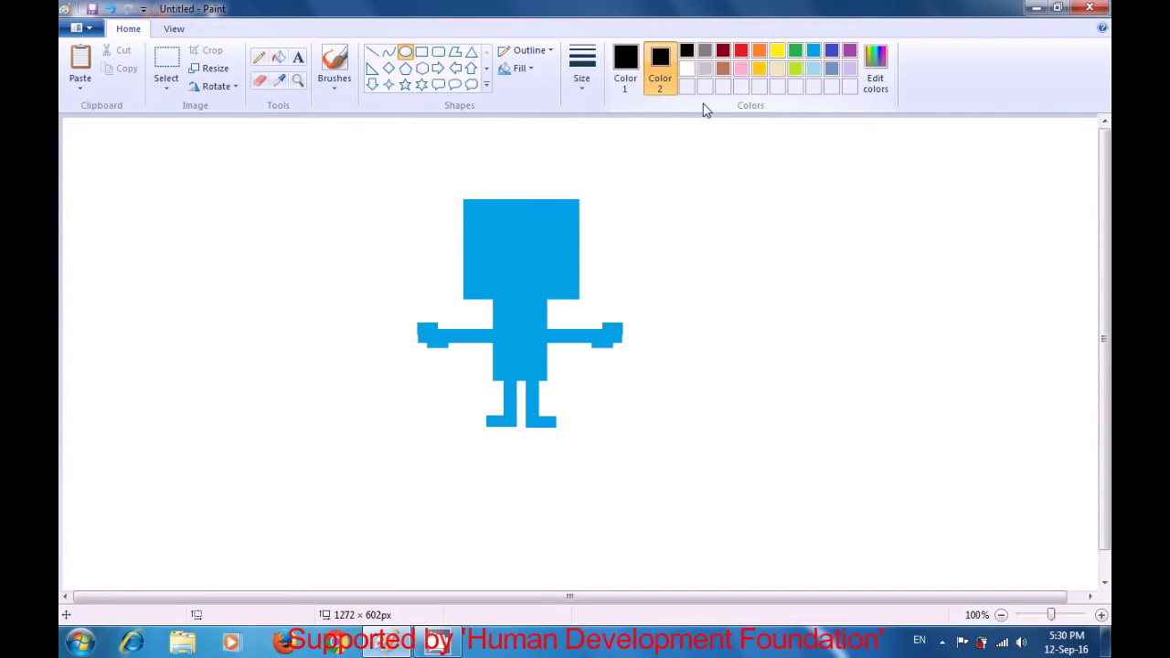
left_click_drag(747, 175, 764, 194)
left_click(844, 204)
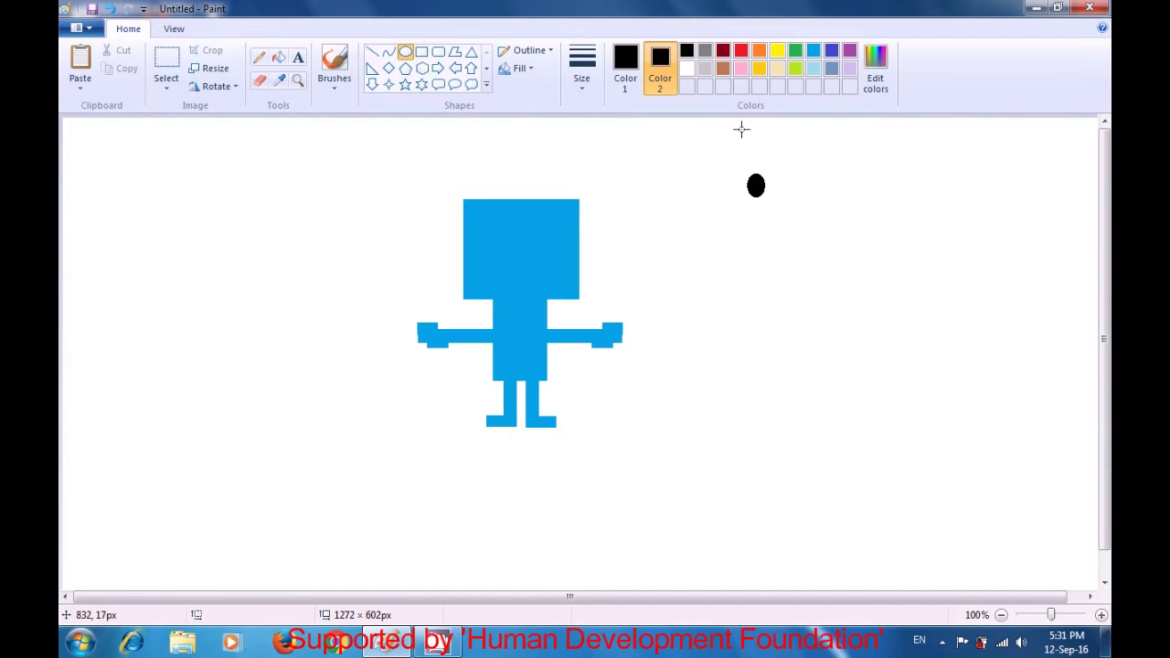
- With Color 2 set to white, duplicate the black oval using a rectangular selection and place the copy on the head as the left eye
left_click(665, 82)
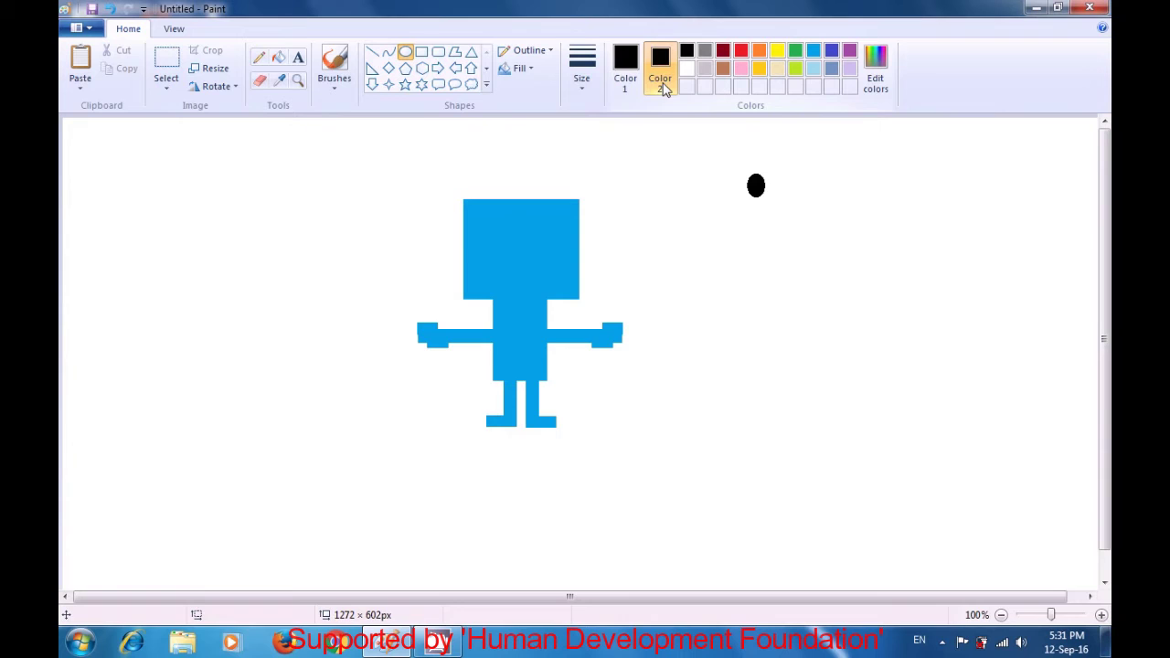
left_click(685, 73)
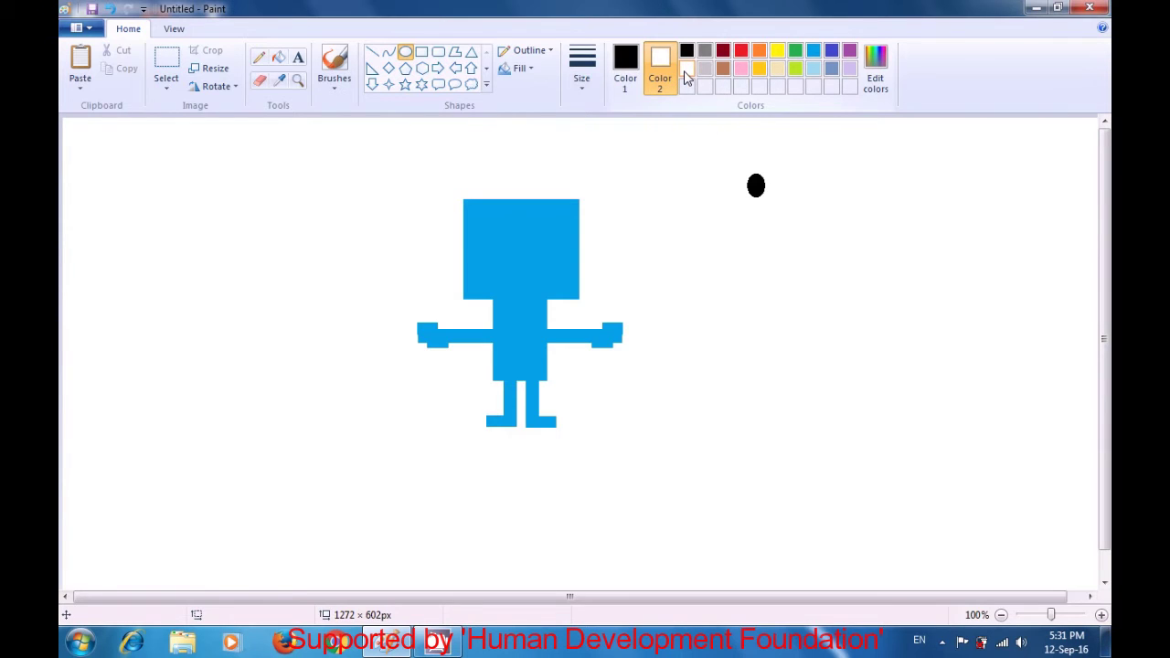
left_click(168, 89)
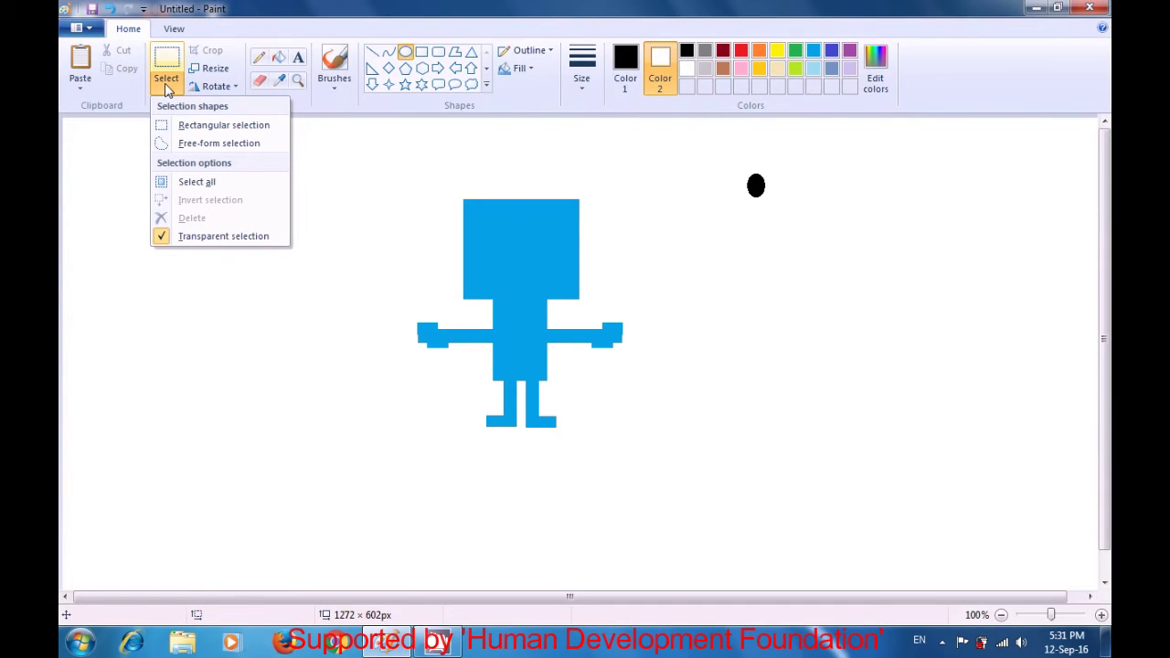
left_click(180, 132)
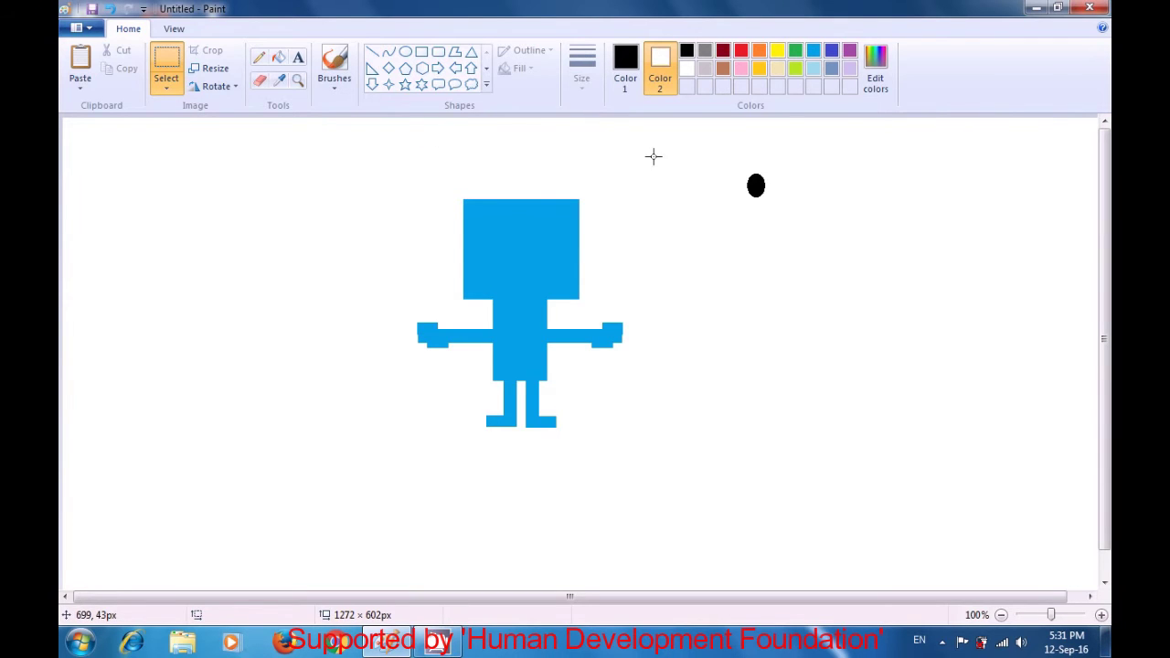
left_click_drag(739, 165, 781, 208)
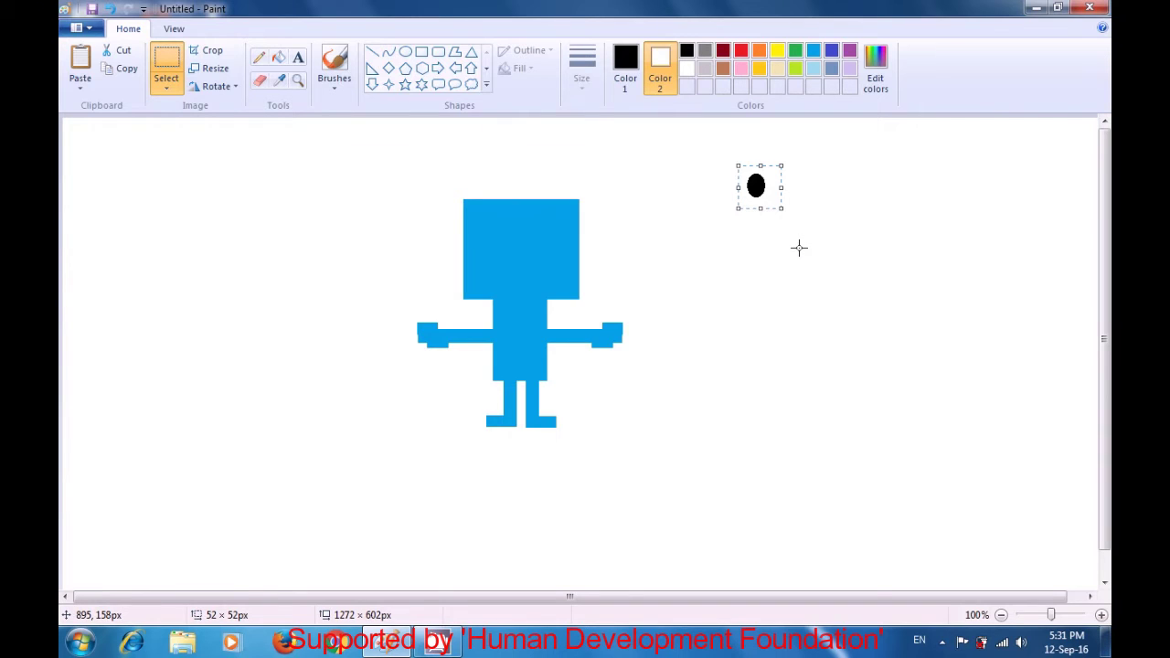
key("ctrl+c")
key("ctrl+v")
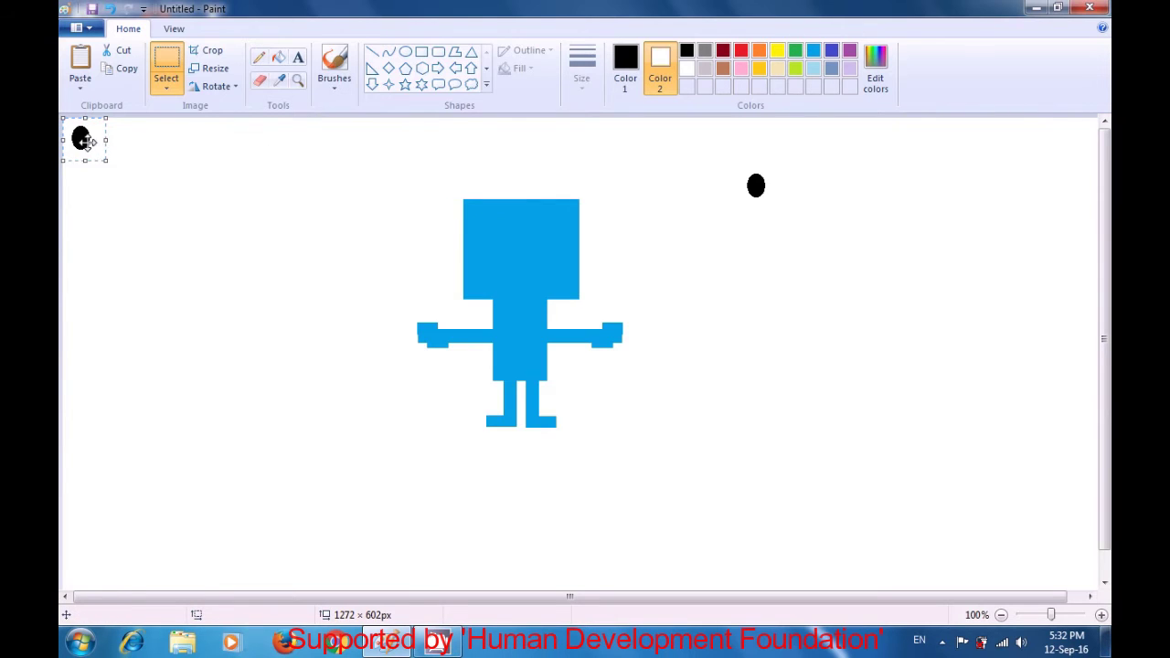
left_click_drag(81, 138, 503, 229)
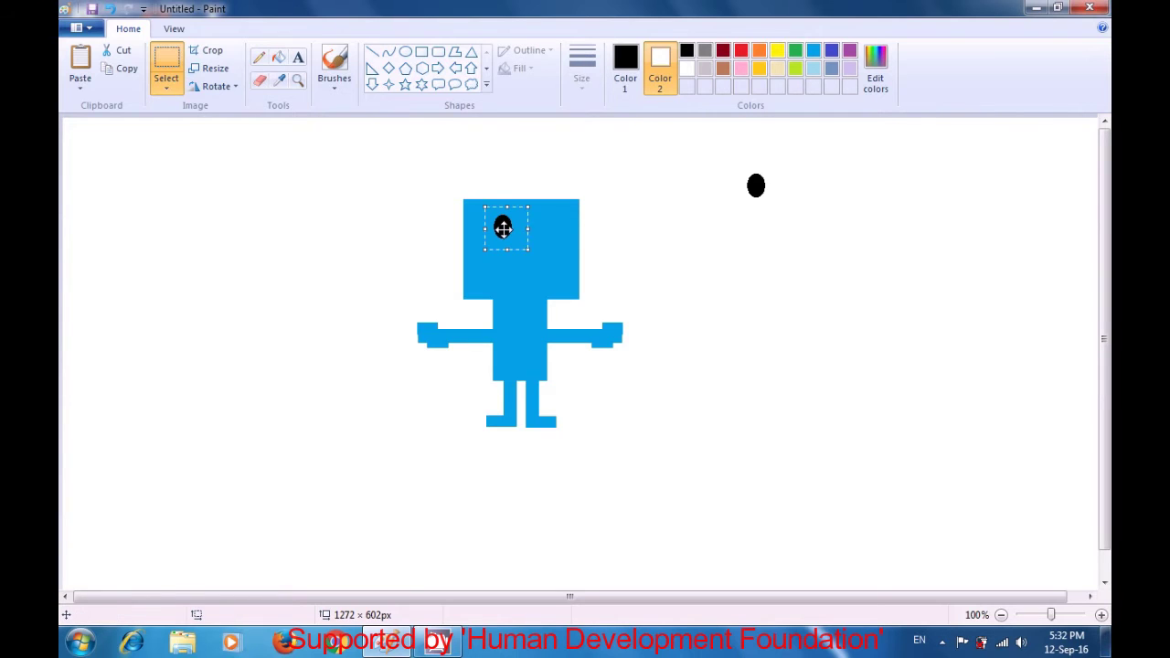
left_click(734, 253)
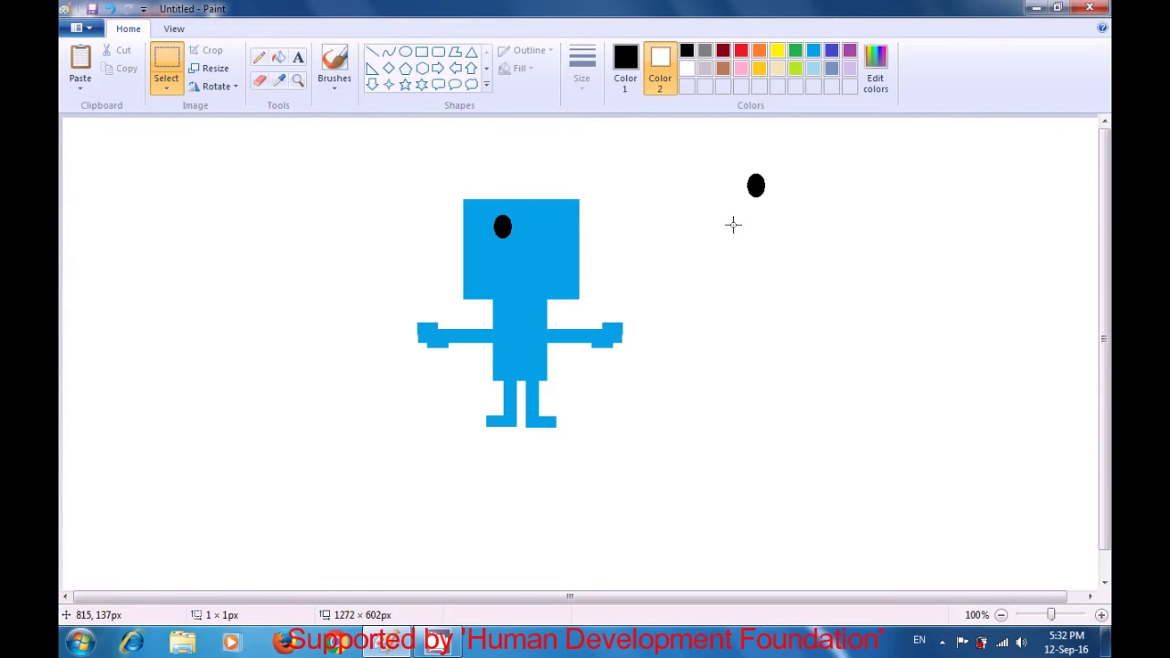
- Move the original black oval onto the head as the right eye, level with the left one
left_click_drag(736, 166, 776, 214)
left_click_drag(775, 213, 775, 213)
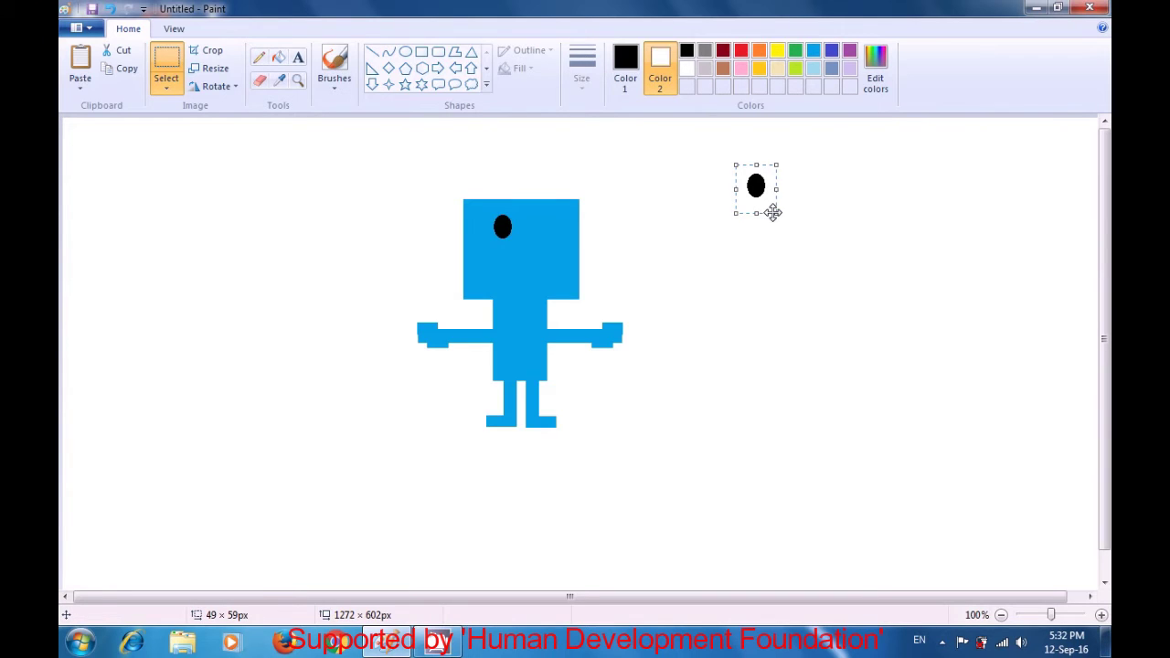
left_click(762, 198)
left_click_drag(761, 197, 553, 239)
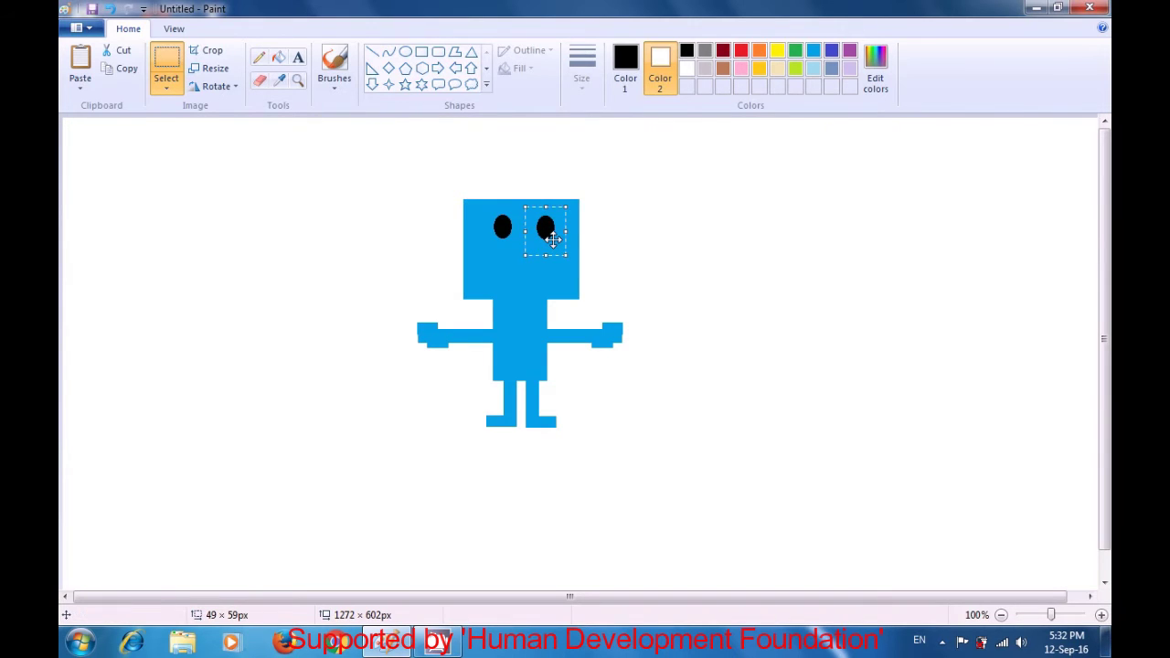
left_click(725, 246)
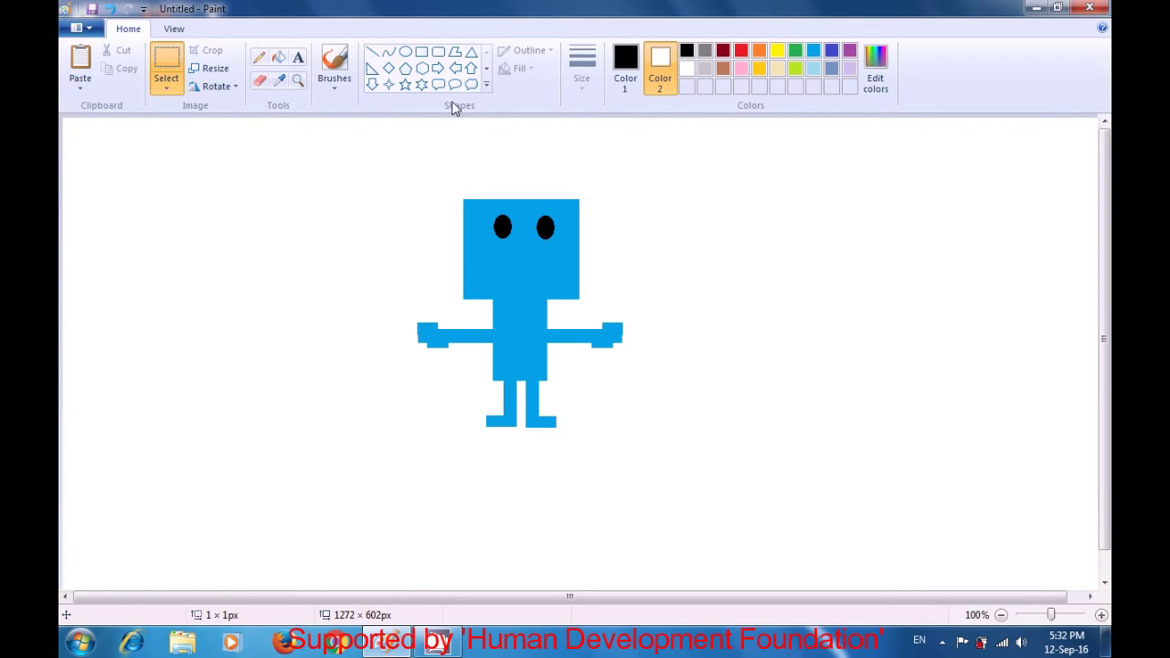
- With Color 1 set to red, draw a straight vertical antenna line about 29 px long up from the top of the head
left_click(372, 53)
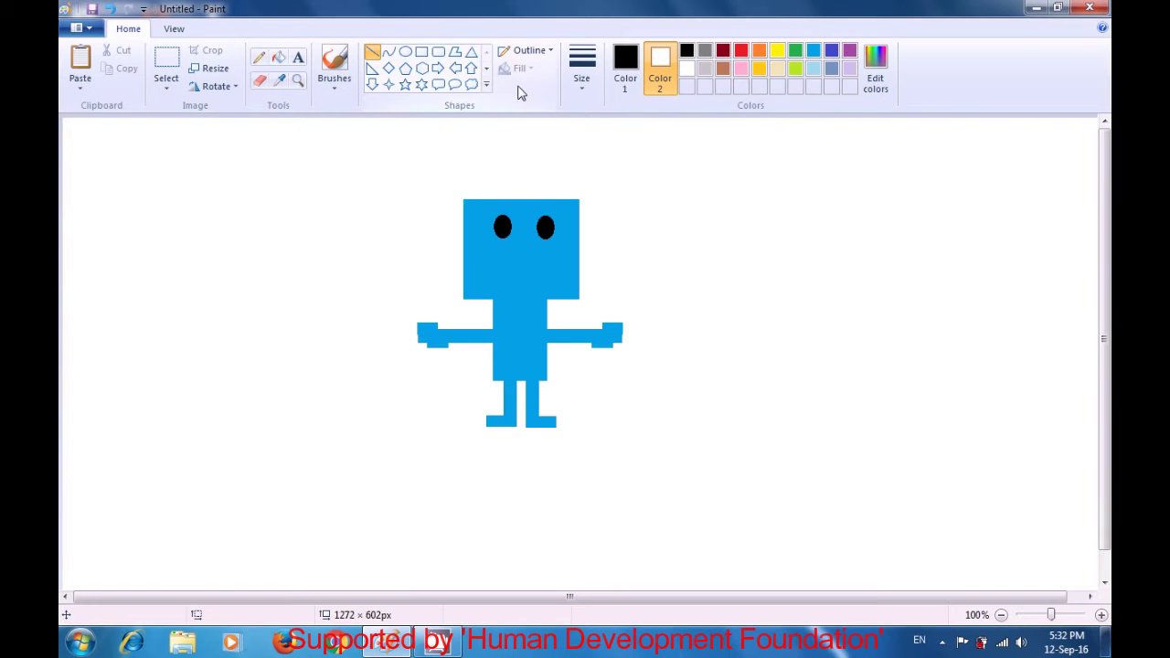
left_click(626, 77)
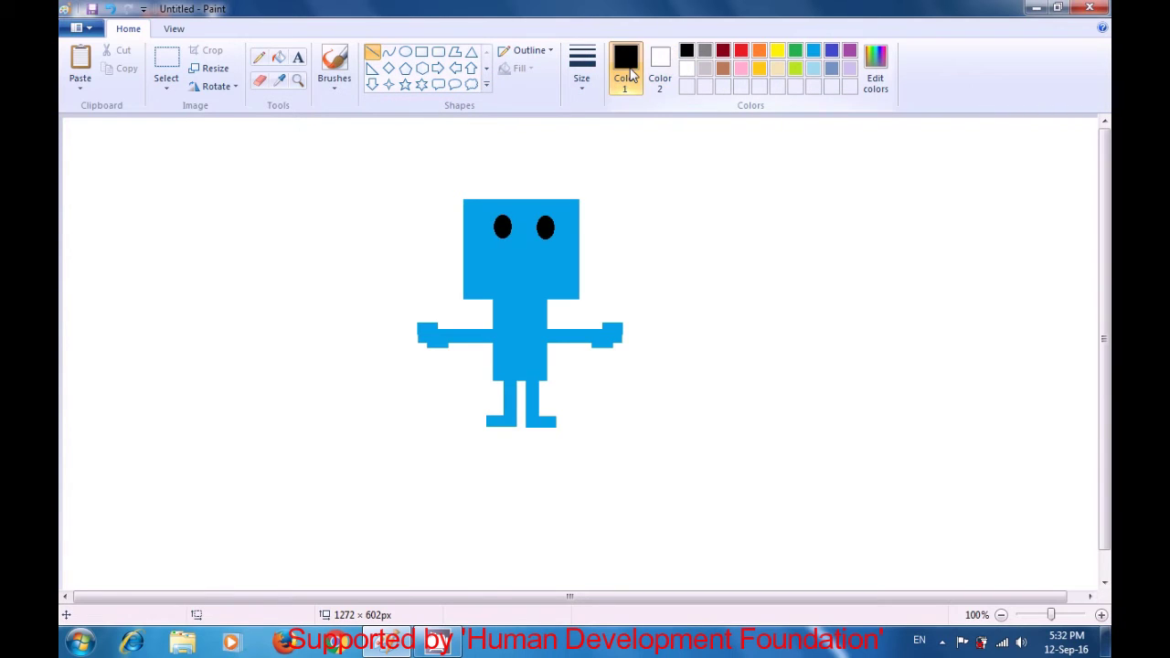
left_click(742, 53)
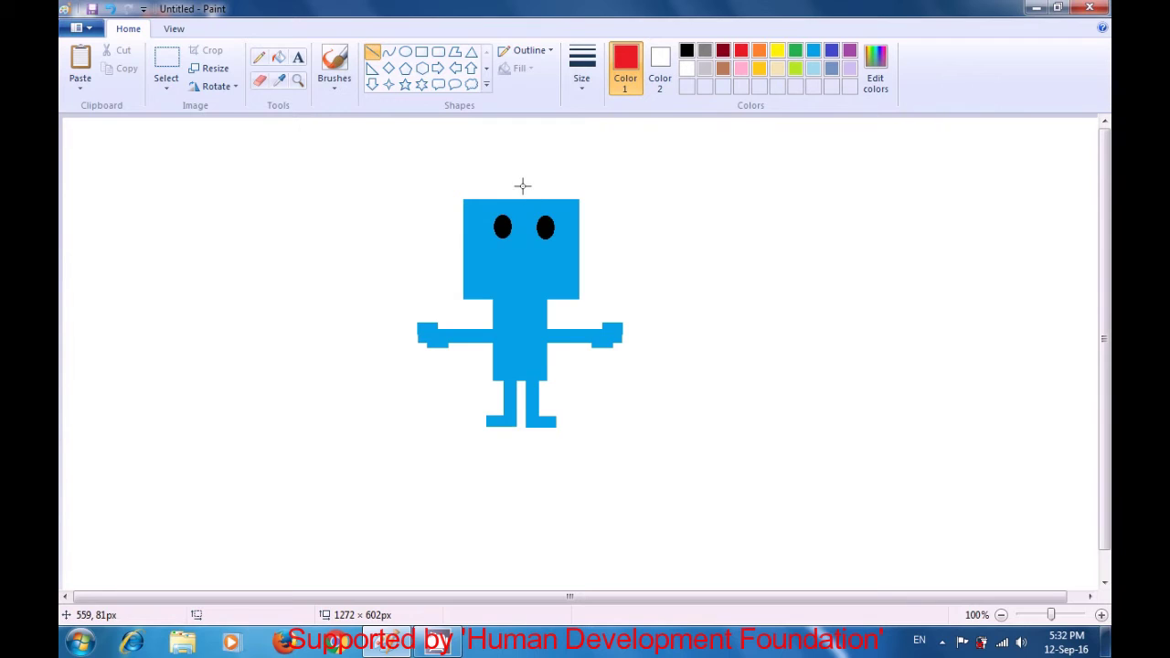
left_click_drag(526, 200, 526, 177)
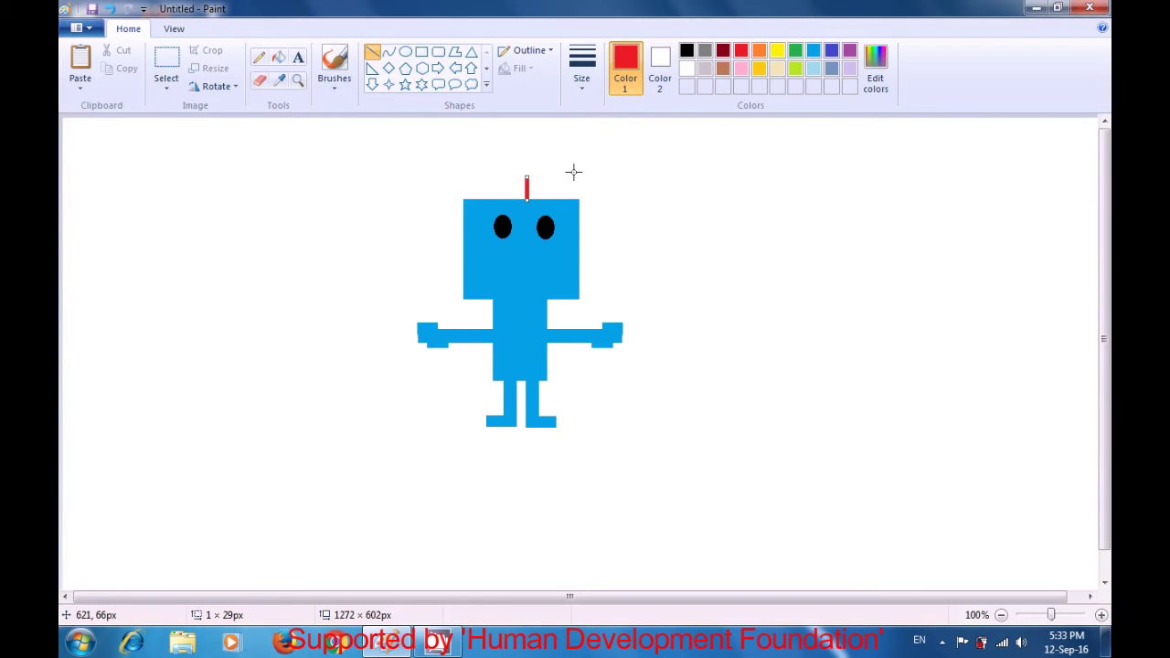
left_click(573, 172)
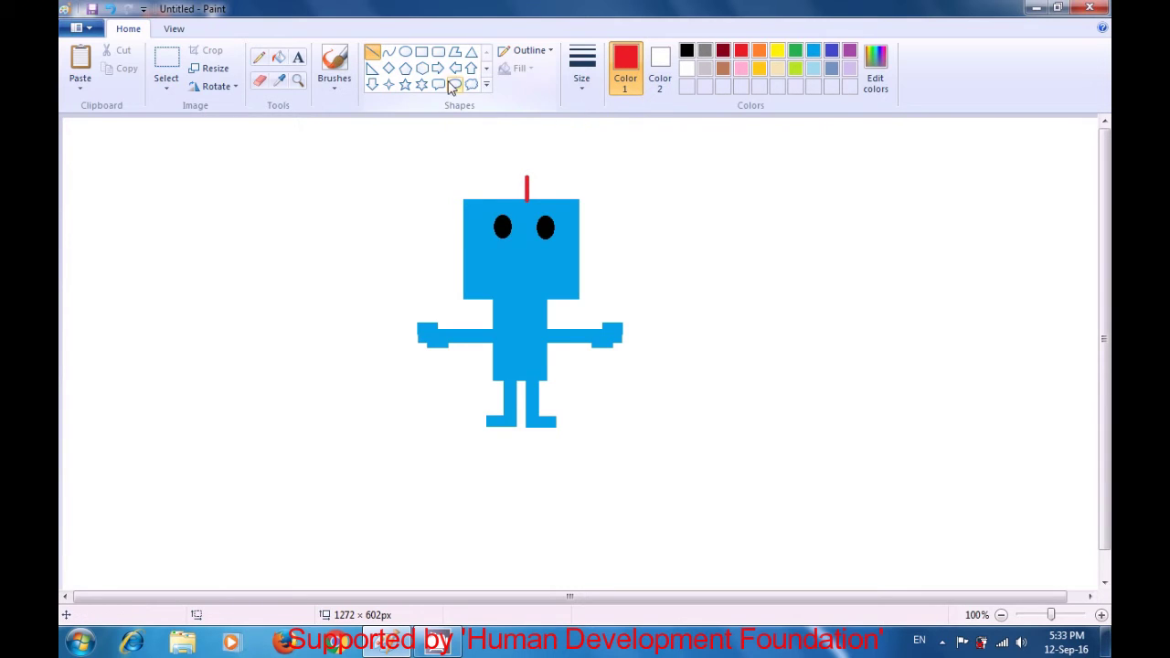
- Set Color 2 to red and draw a small filled oval, about 19 × 11 px, on the tip of the antenna
left_click(405, 53)
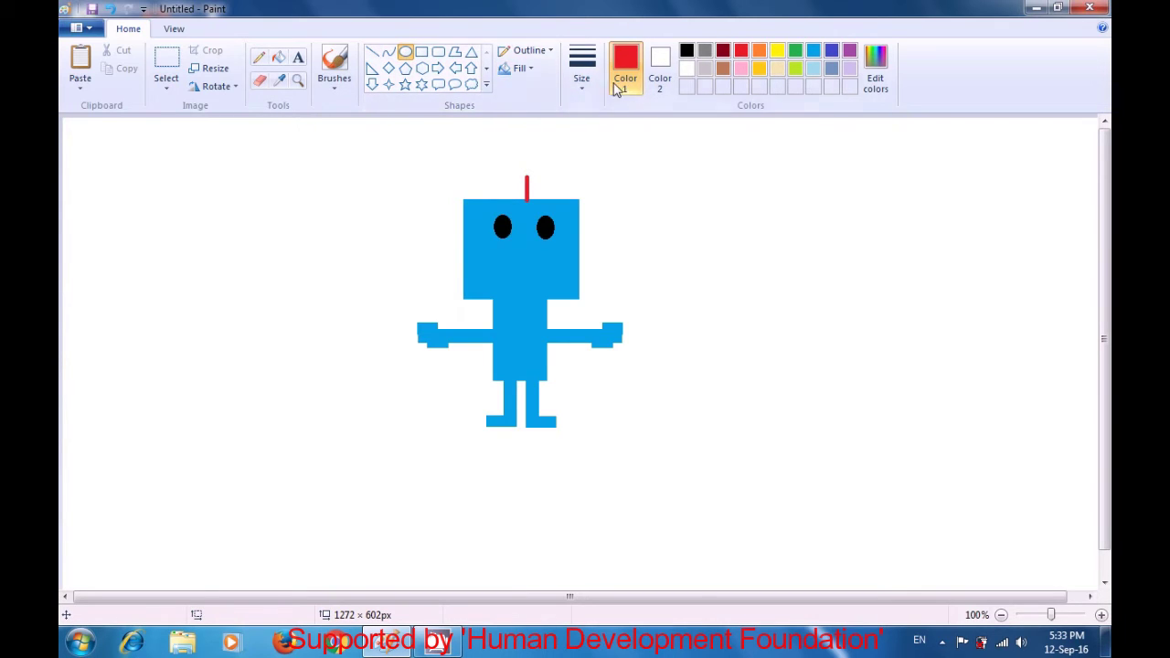
left_click(660, 78)
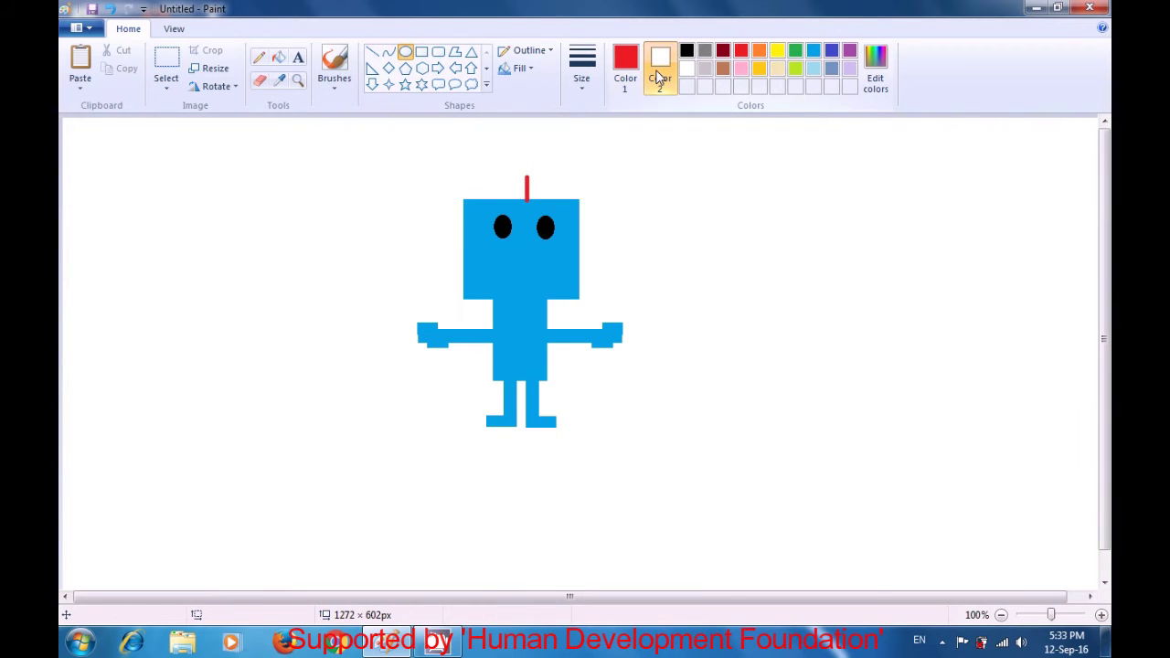
left_click(741, 52)
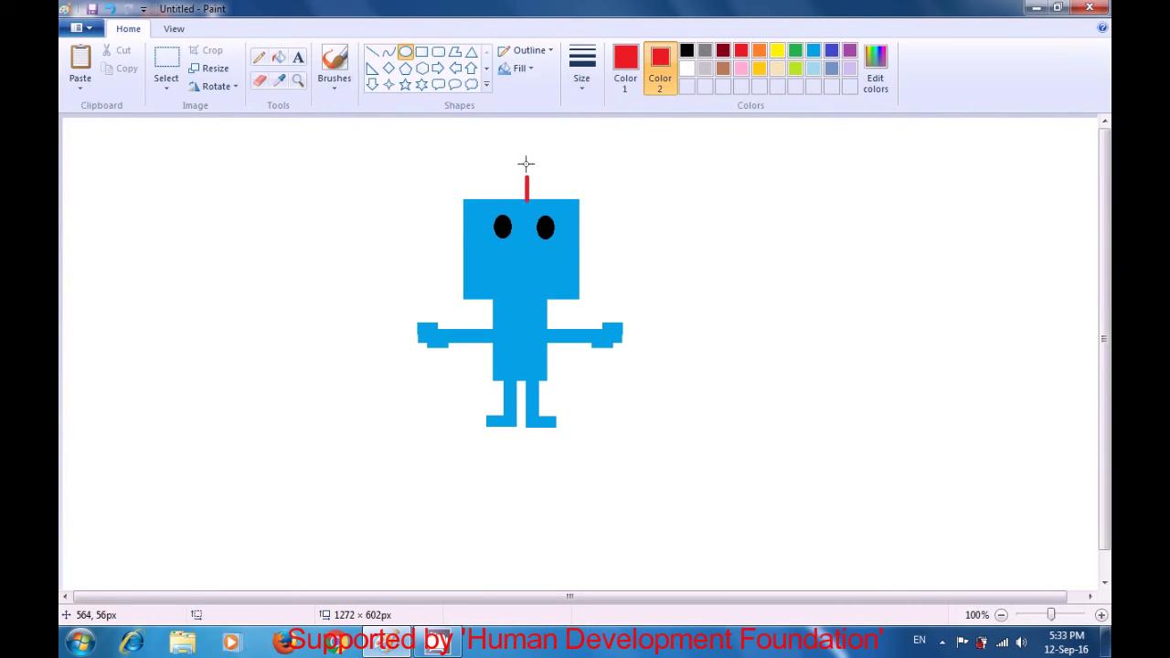
left_click_drag(518, 168, 533, 175)
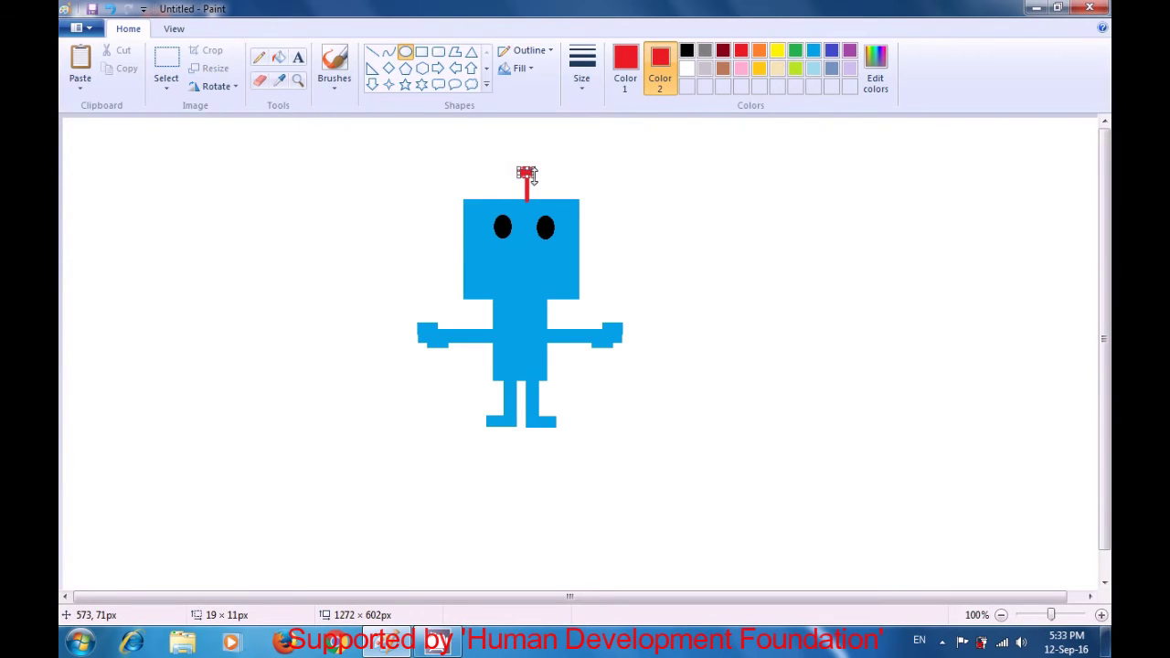
left_click(618, 168)
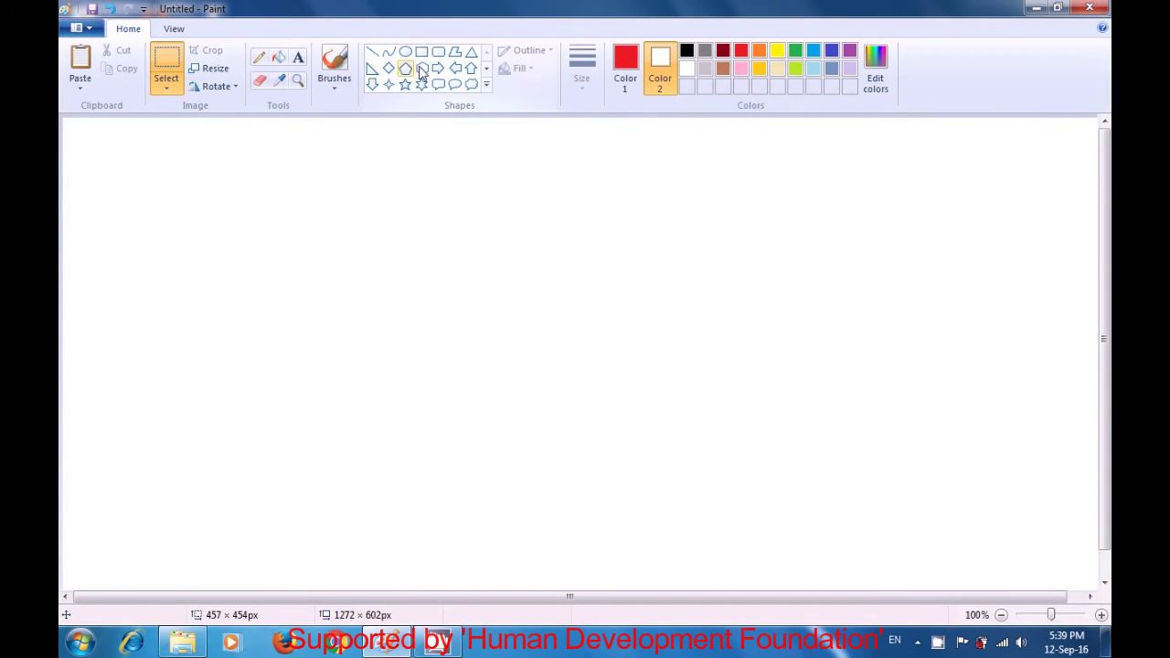
- Using the Line shape at the thickest size, draw the roof's left slope in red, rising about 95 × 69 px to the peak
left_click(371, 55)
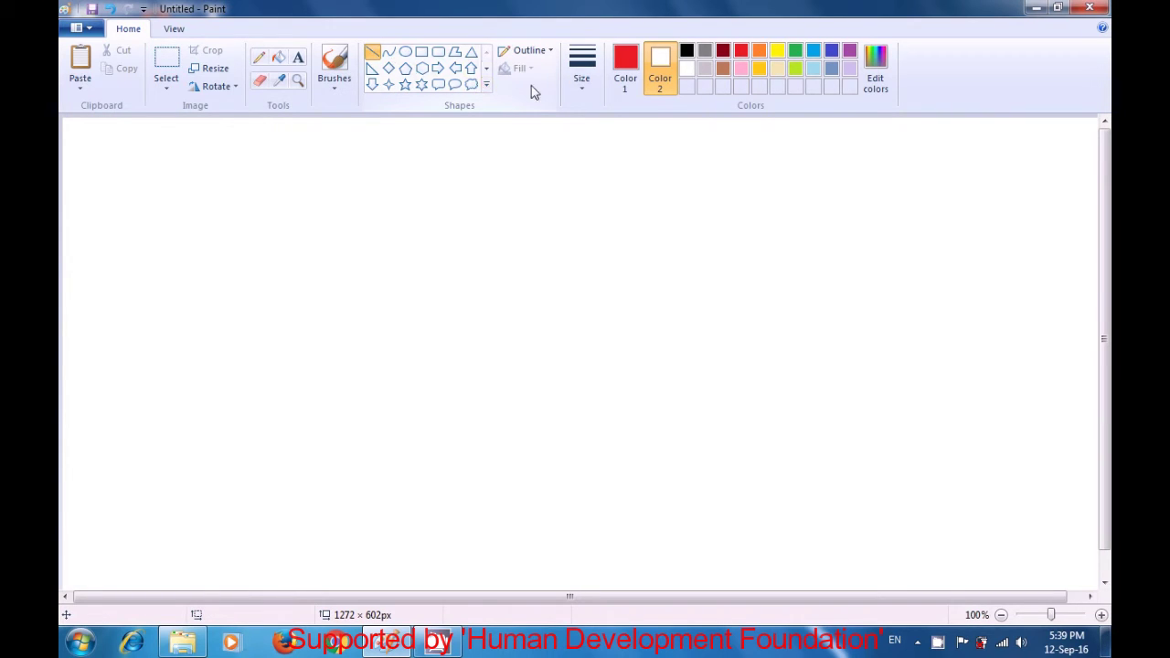
left_click(578, 88)
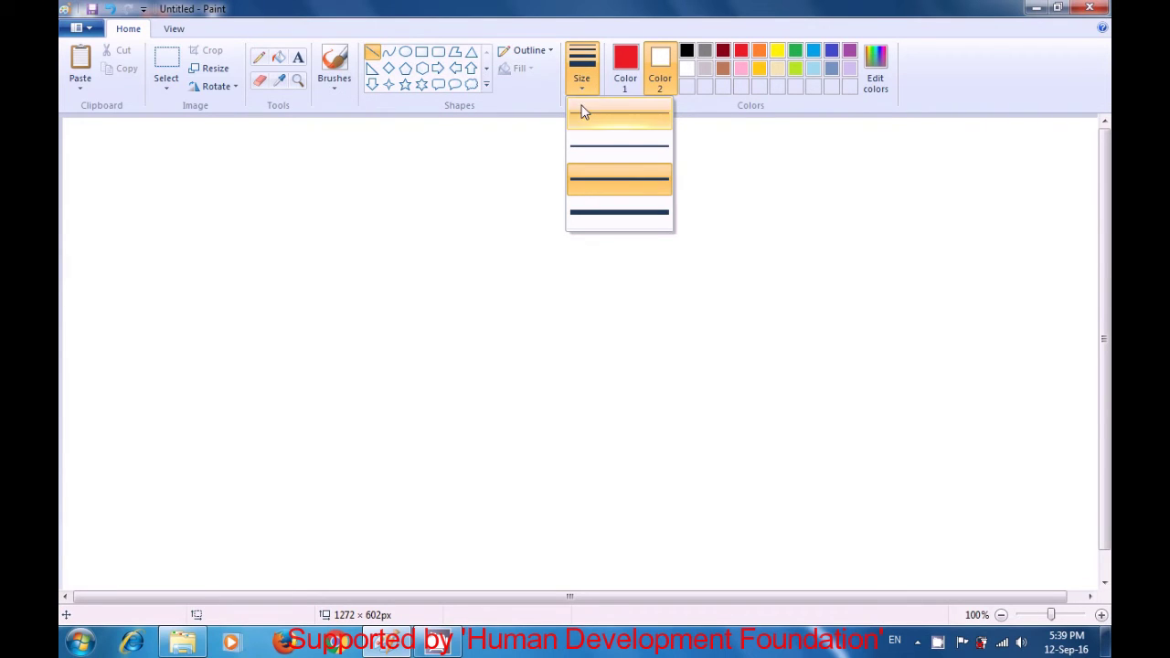
left_click(598, 204)
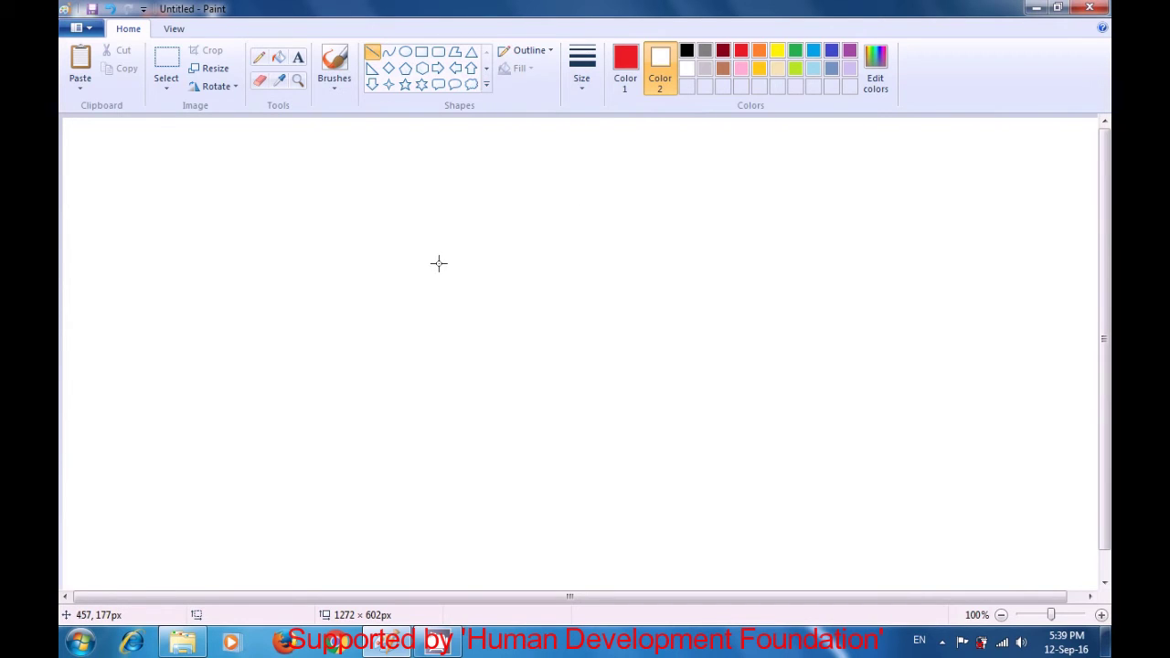
left_click_drag(439, 264, 466, 251)
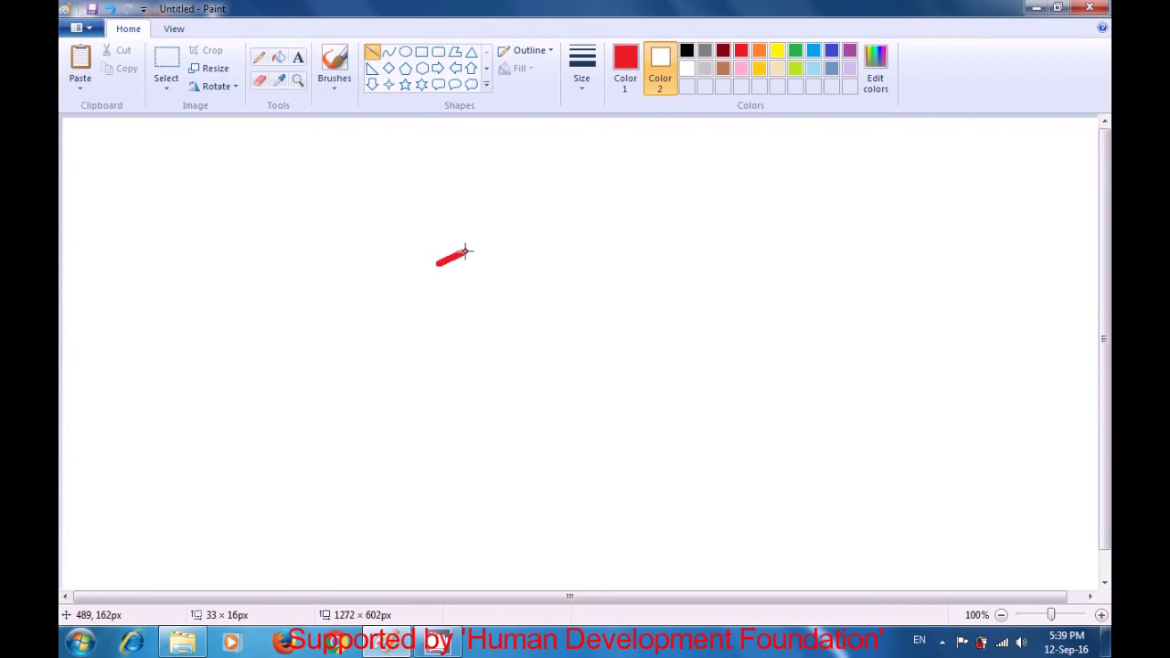
left_click_drag(465, 250, 516, 208)
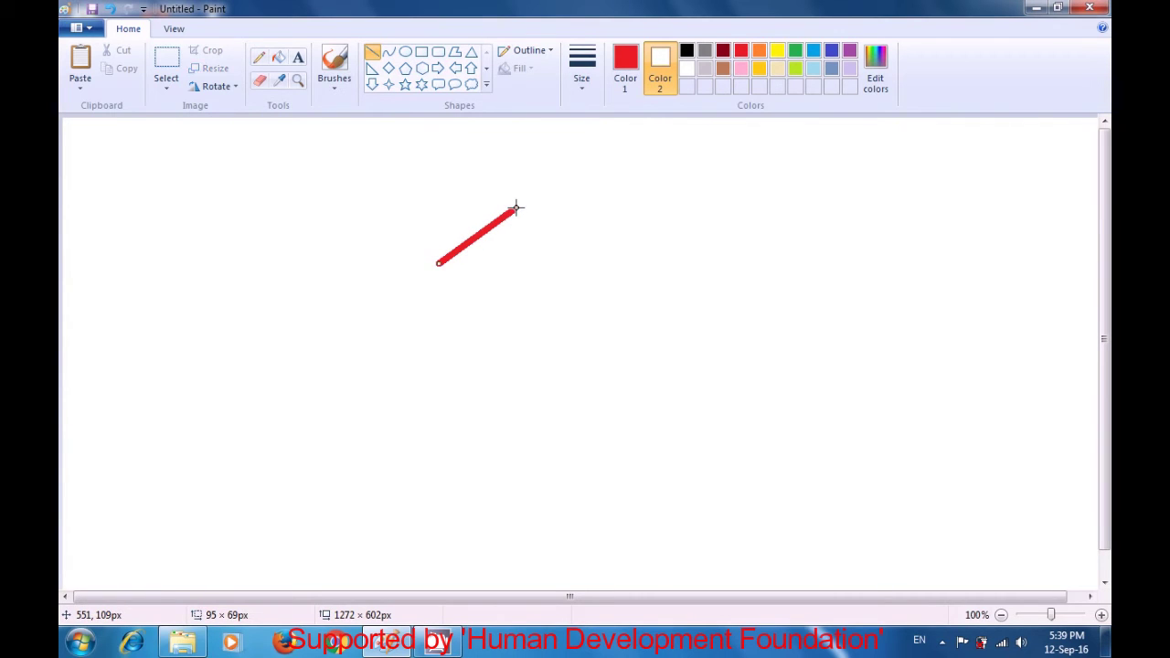
left_click(569, 201)
- Draw the roof's right slope, about 85 × 70 px, and close the triangle with a horizontal base line about 182 px long
left_click_drag(516, 207, 587, 264)
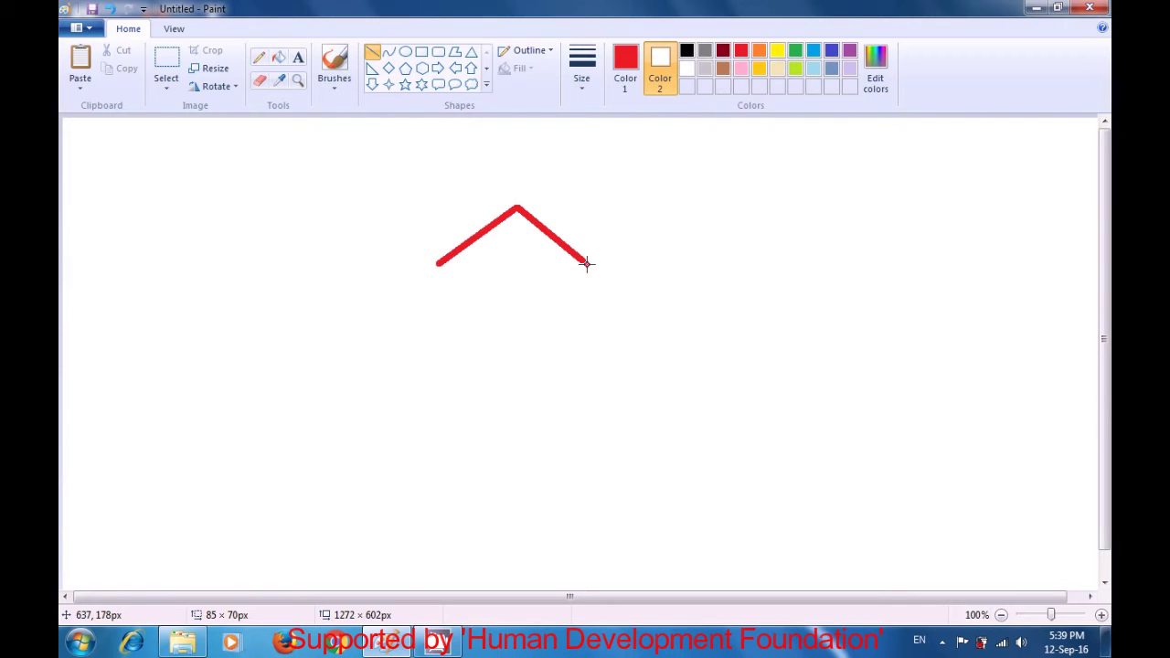
left_click_drag(587, 264, 588, 264)
left_click(648, 242)
left_click_drag(439, 265, 590, 263)
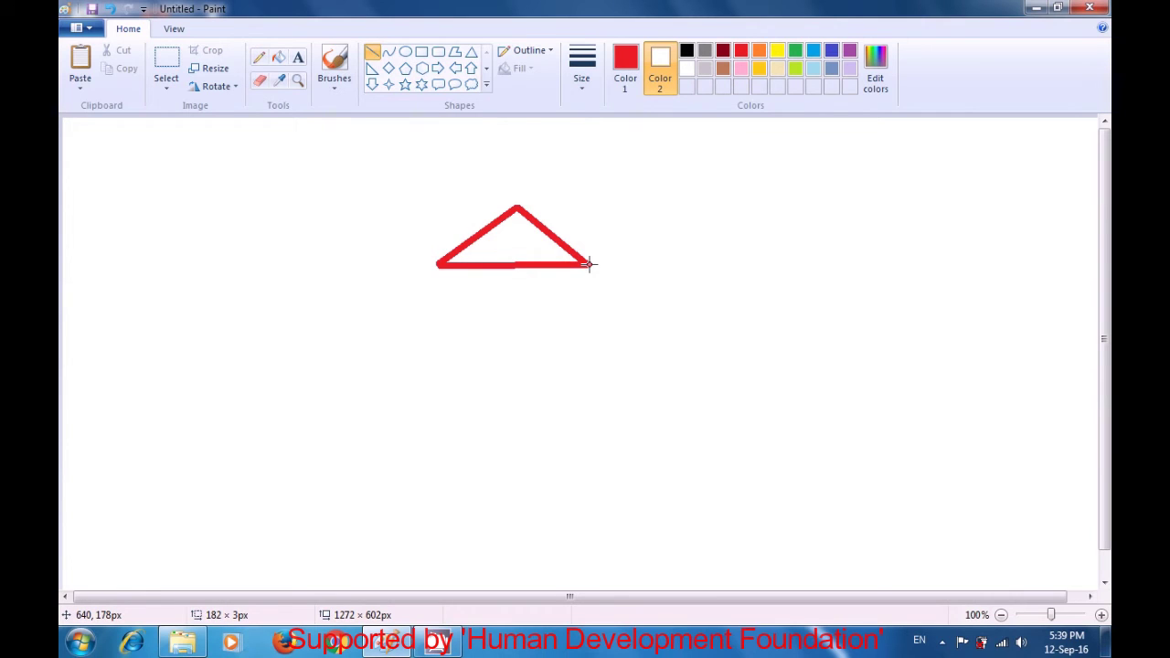
left_click_drag(589, 264, 590, 266)
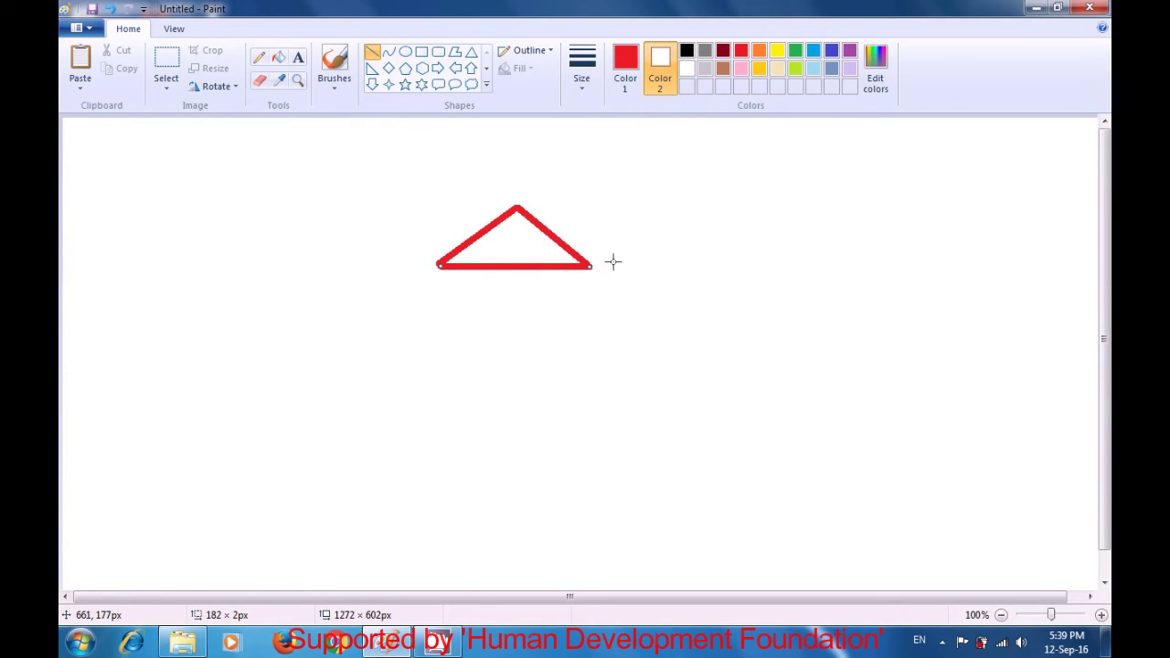
left_click(670, 260)
- Draw the house's left wall, floor and right wall as straight lines under the roof, about 153 px wide and 122 px high
left_click(449, 265)
left_click_drag(449, 265, 449, 365)
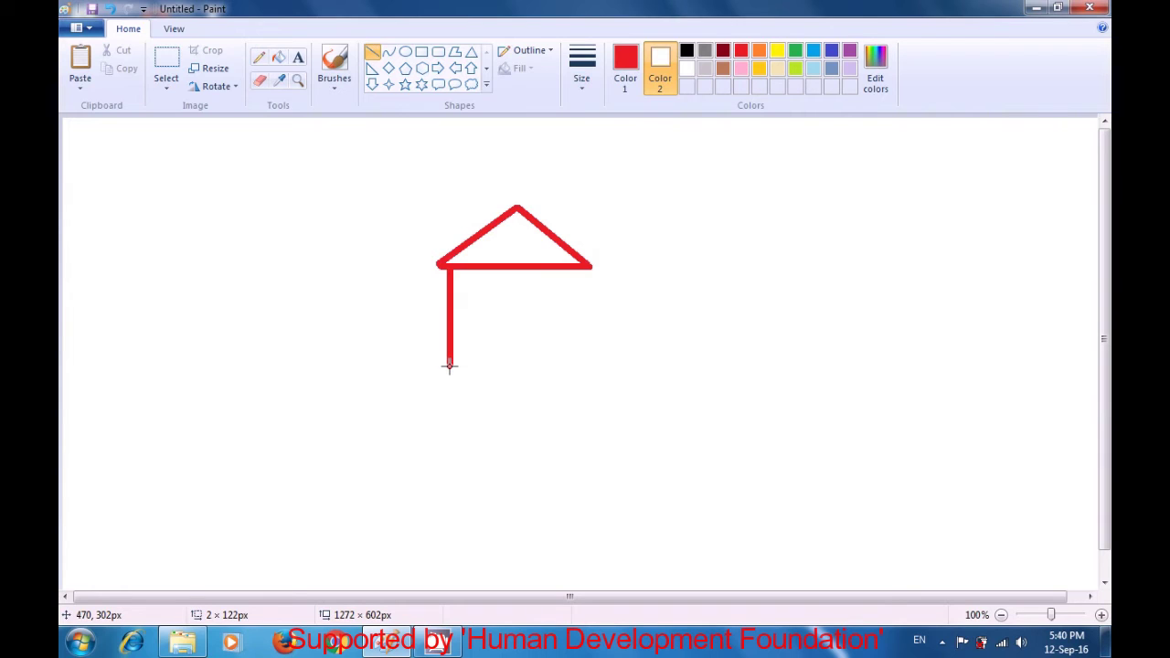
left_click_drag(449, 366, 449, 366)
left_click(491, 363)
left_click_drag(452, 365, 578, 366)
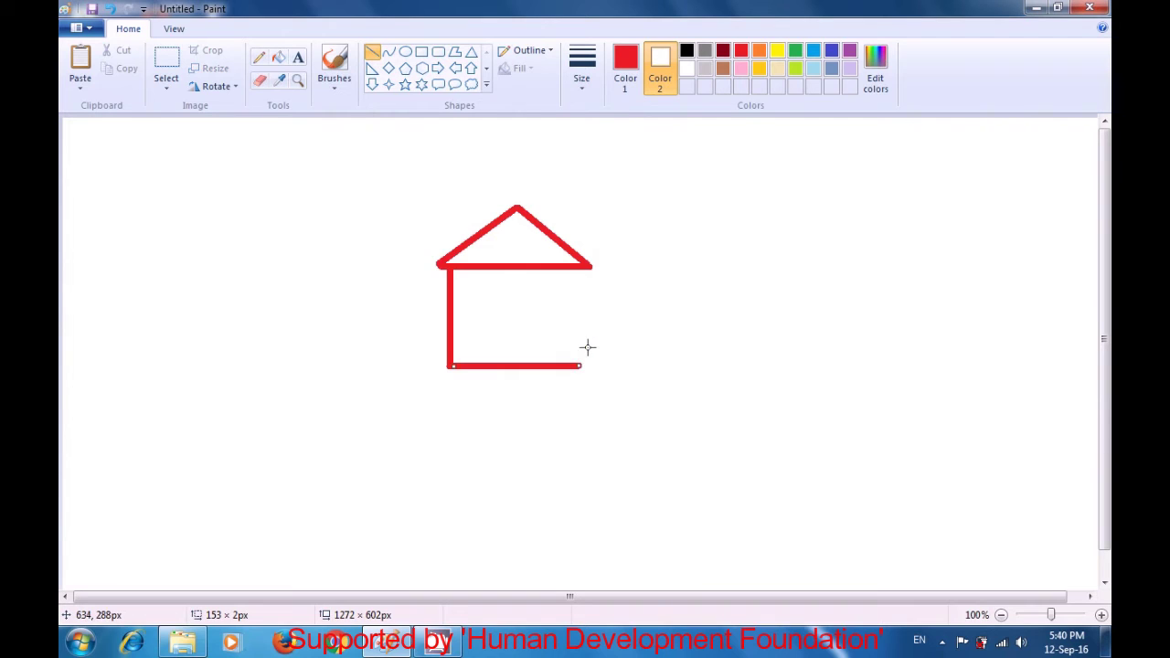
left_click(591, 327)
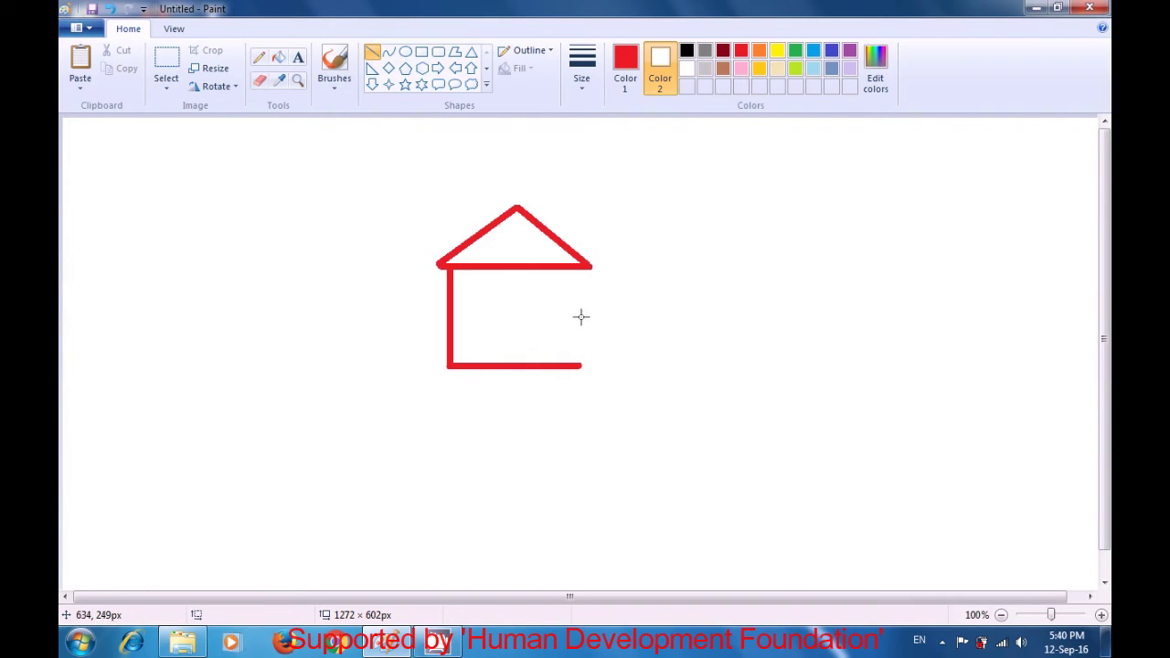
left_click_drag(579, 264, 578, 364)
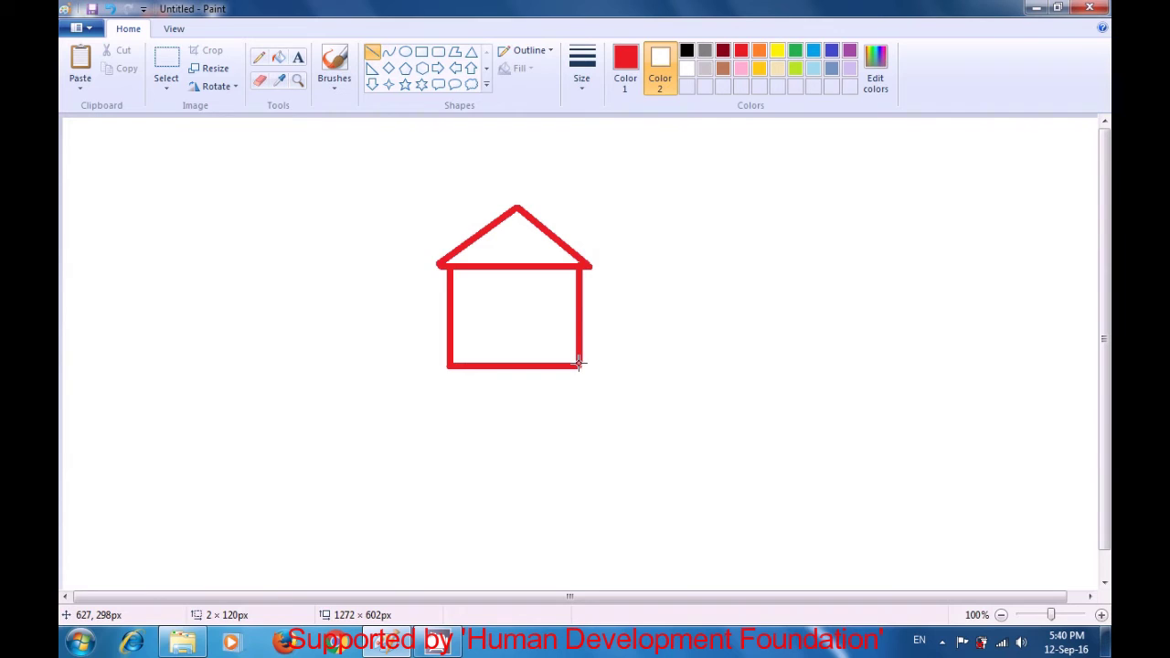
left_click_drag(578, 363, 579, 366)
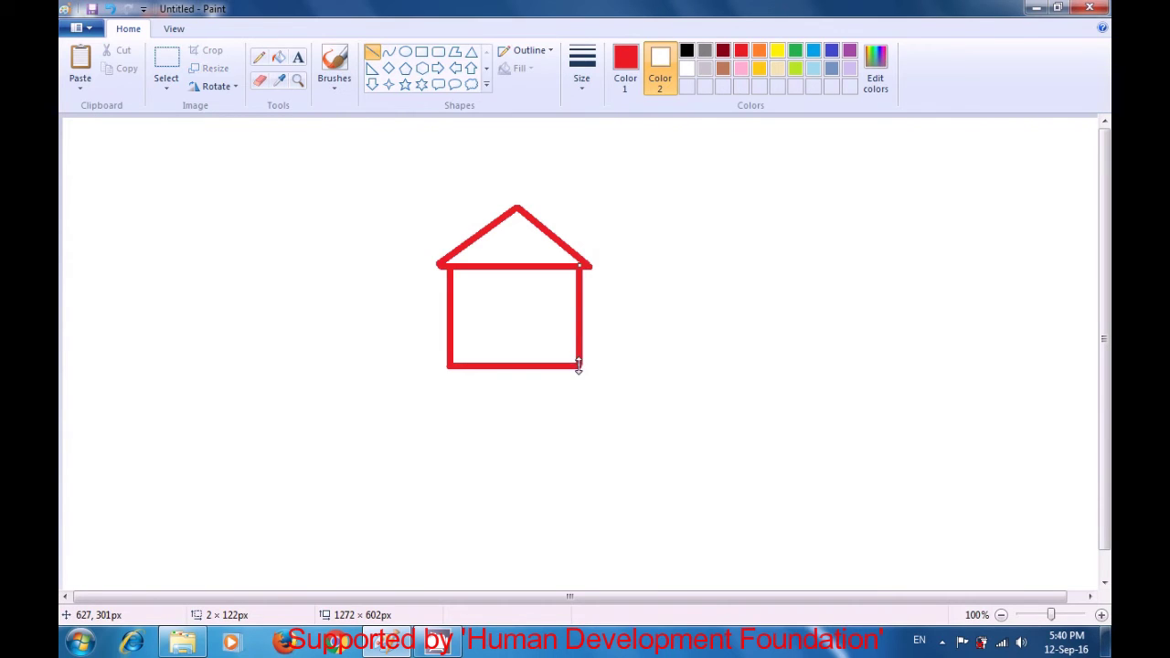
left_click(640, 364)
- Draw a door about 34 px wide from three straight lines, standing on the floor near the right wall
left_click_drag(540, 364, 539, 314)
left_click(634, 319)
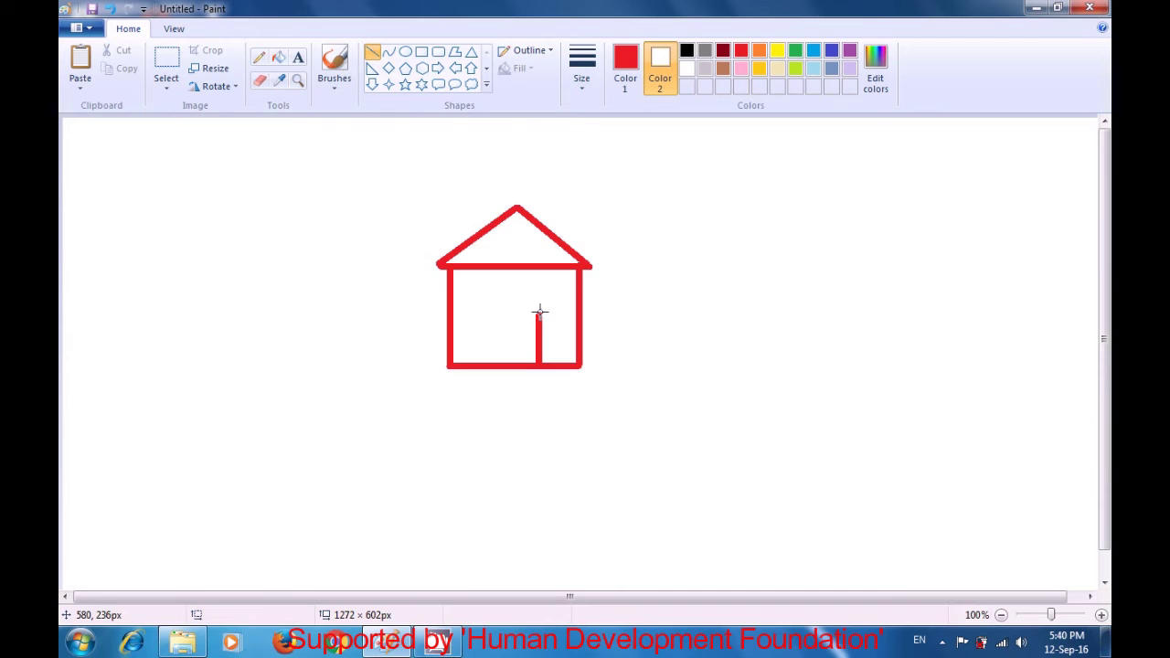
left_click_drag(539, 313, 567, 313)
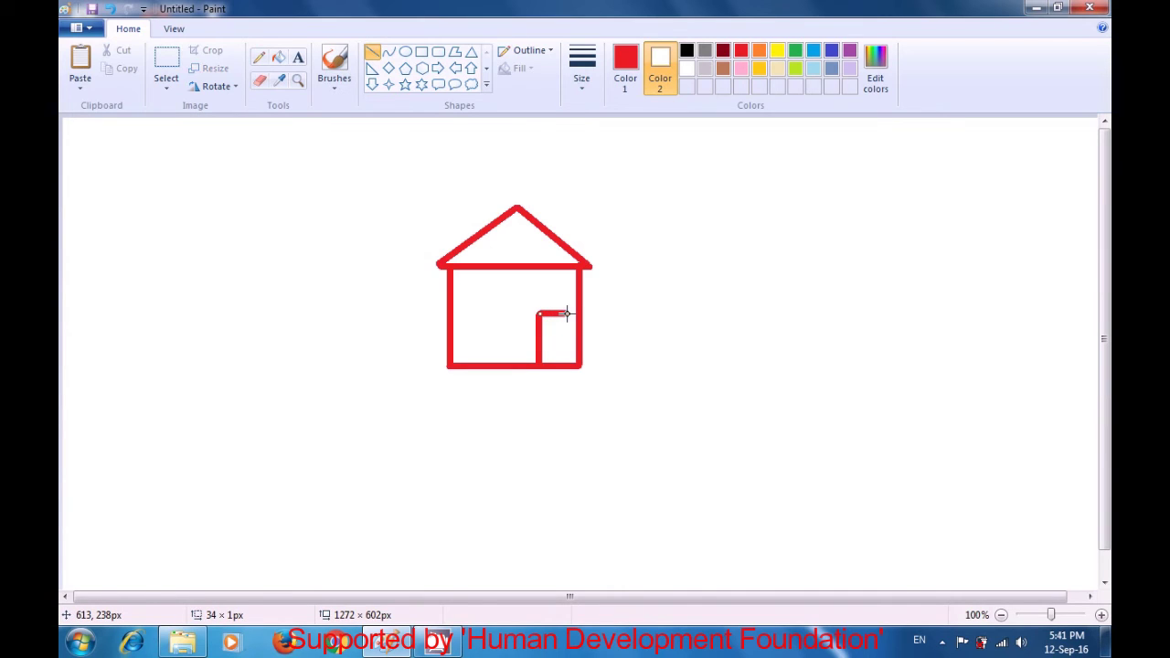
left_click(640, 307)
left_click_drag(569, 314, 571, 366)
left_click(655, 332)
- Draw a window frame of about 39 × 38 px from four straight lines in the left half of the wall
left_click_drag(466, 302, 499, 301)
left_click(673, 286)
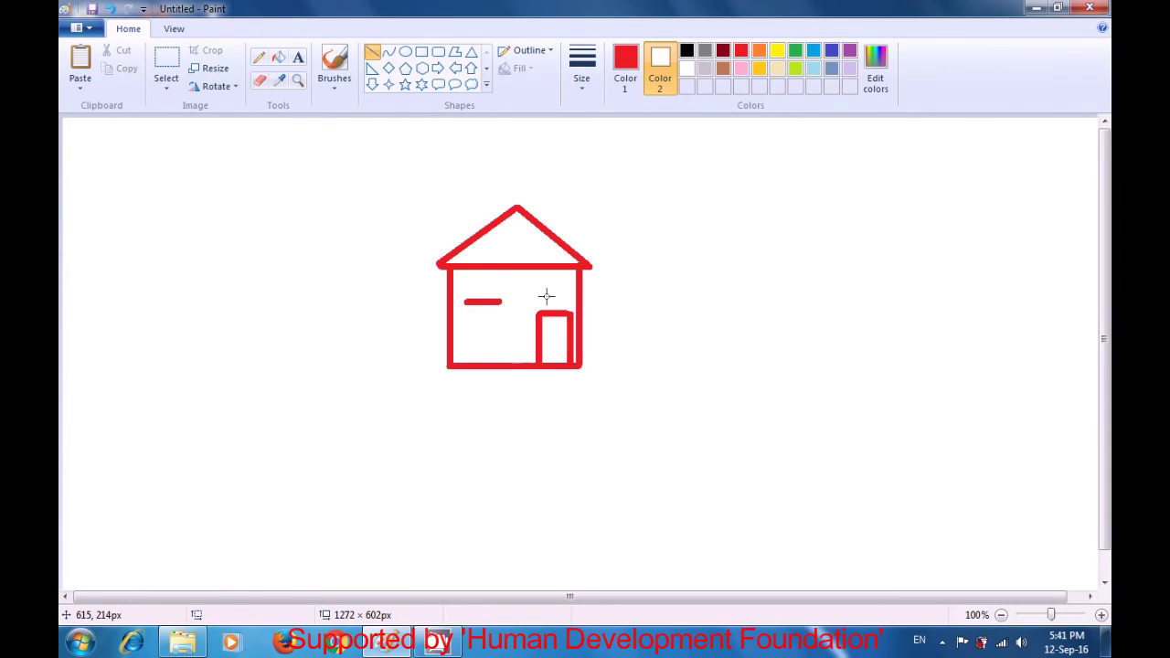
left_click_drag(501, 301, 499, 333)
left_click(419, 327)
left_click_drag(466, 303, 465, 332)
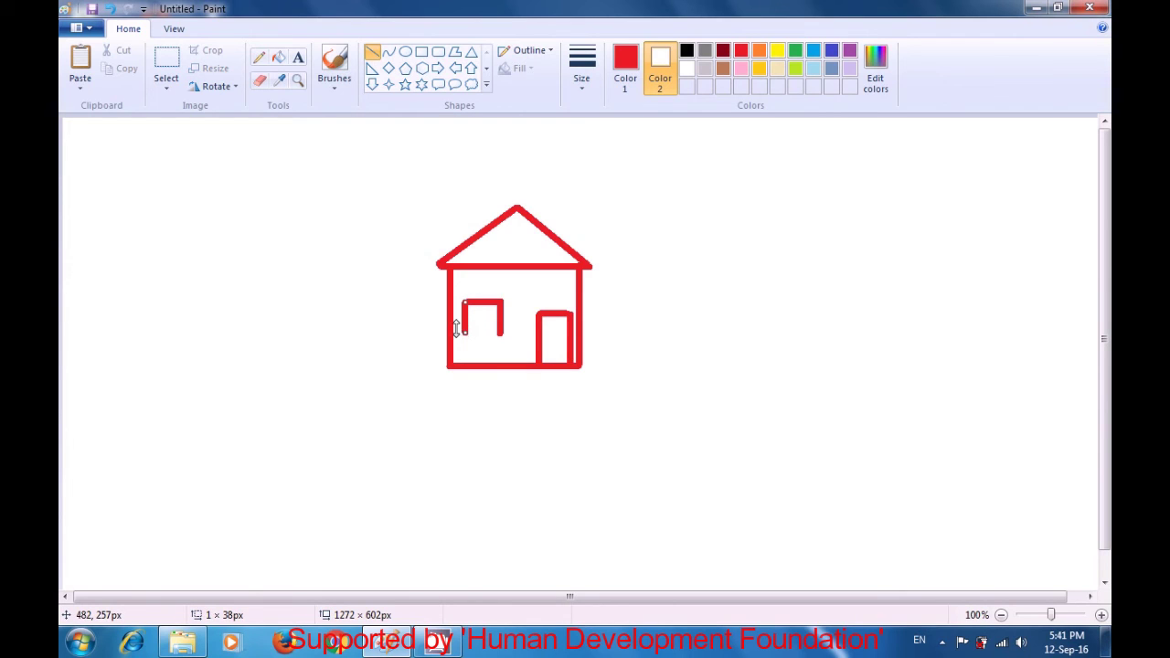
left_click(374, 321)
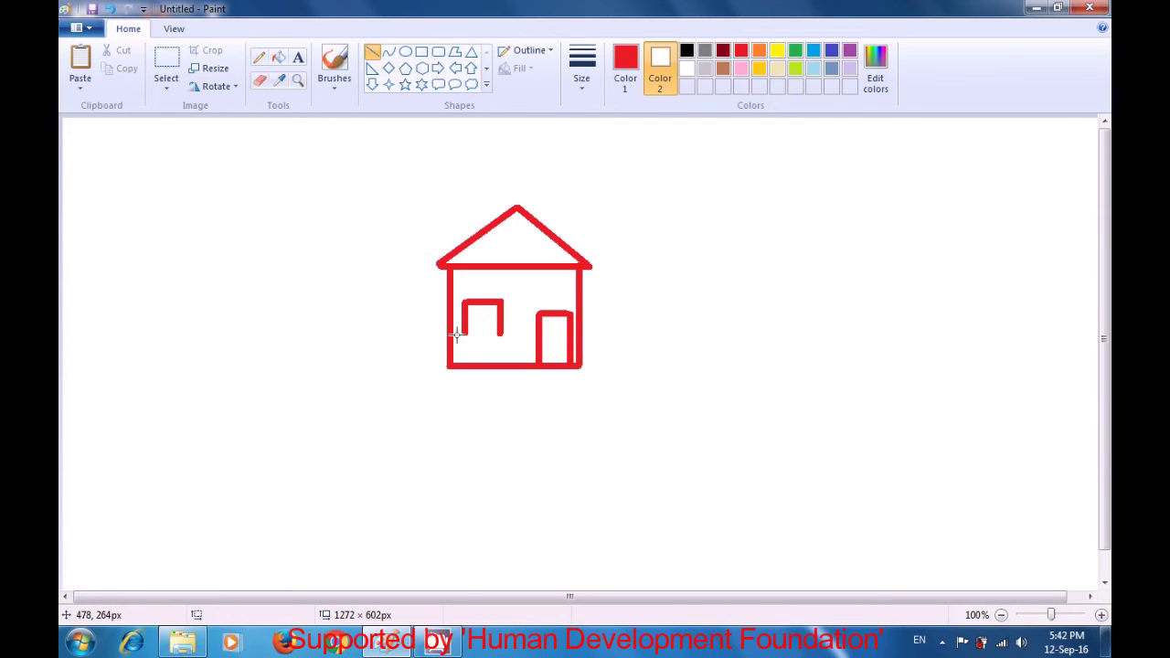
left_click_drag(466, 333, 499, 333)
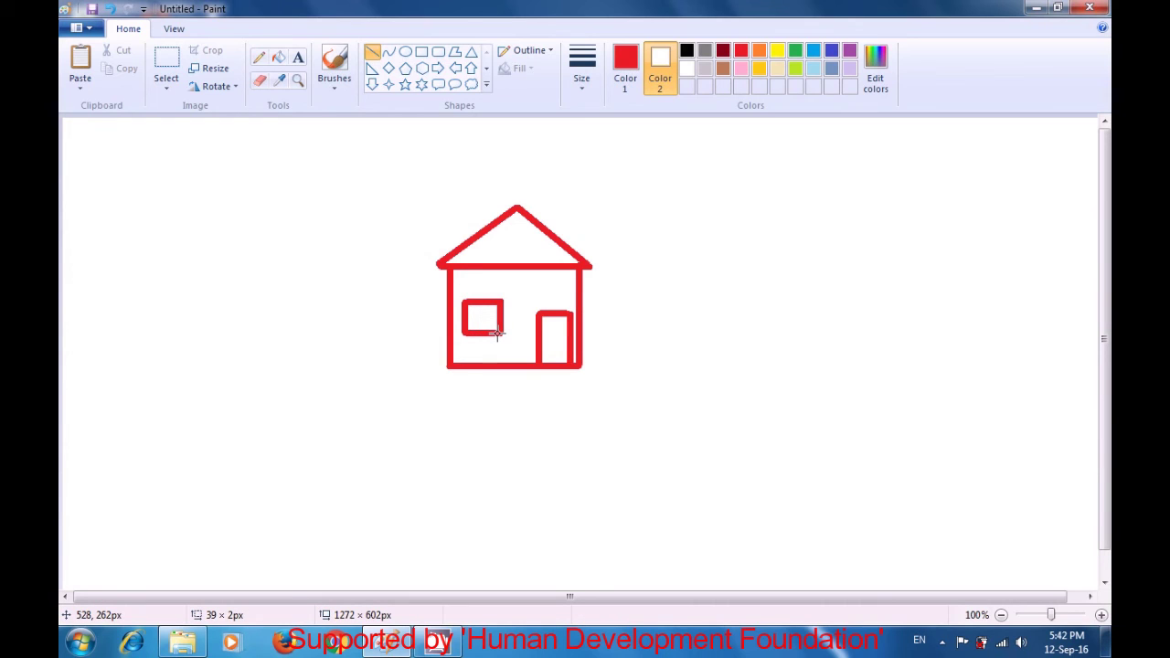
left_click_drag(499, 332, 499, 333)
- Divide the window into four panes with one vertical and one horizontal line through its middle
left_click_drag(483, 299, 484, 334)
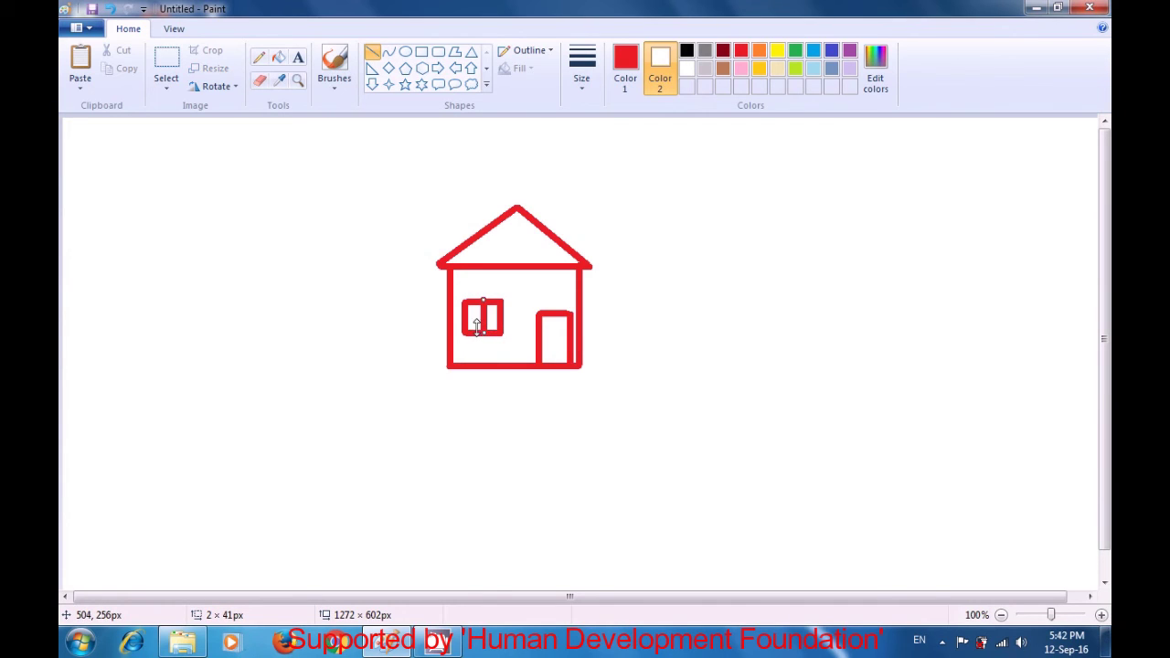
left_click(380, 309)
left_click_drag(464, 319, 500, 316)
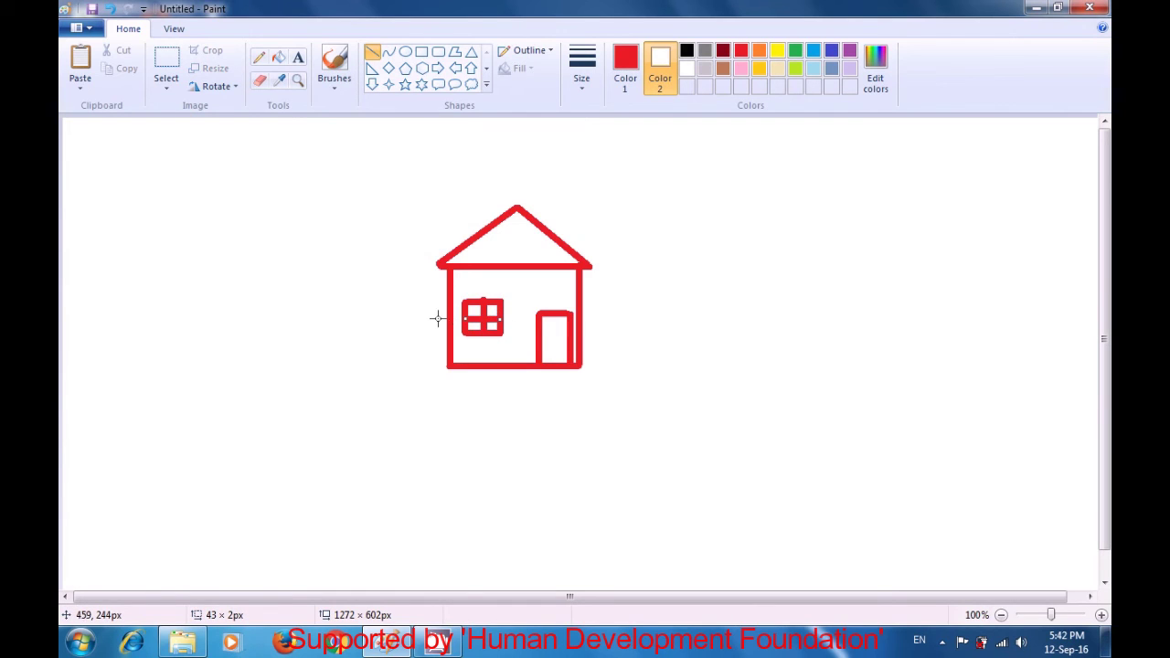
left_click(382, 318)
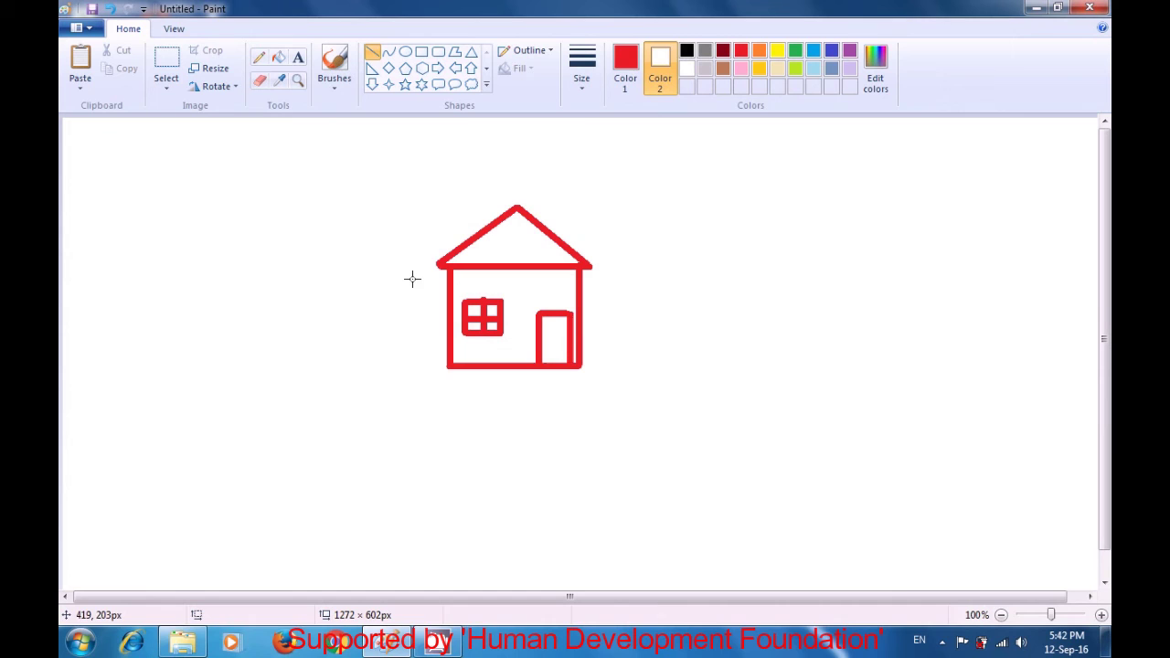
- Draw a chimney about 38 px wide on the roof's left slope from two vertical lines and a horizontal top line
left_click_drag(460, 243, 460, 203)
left_click(465, 192)
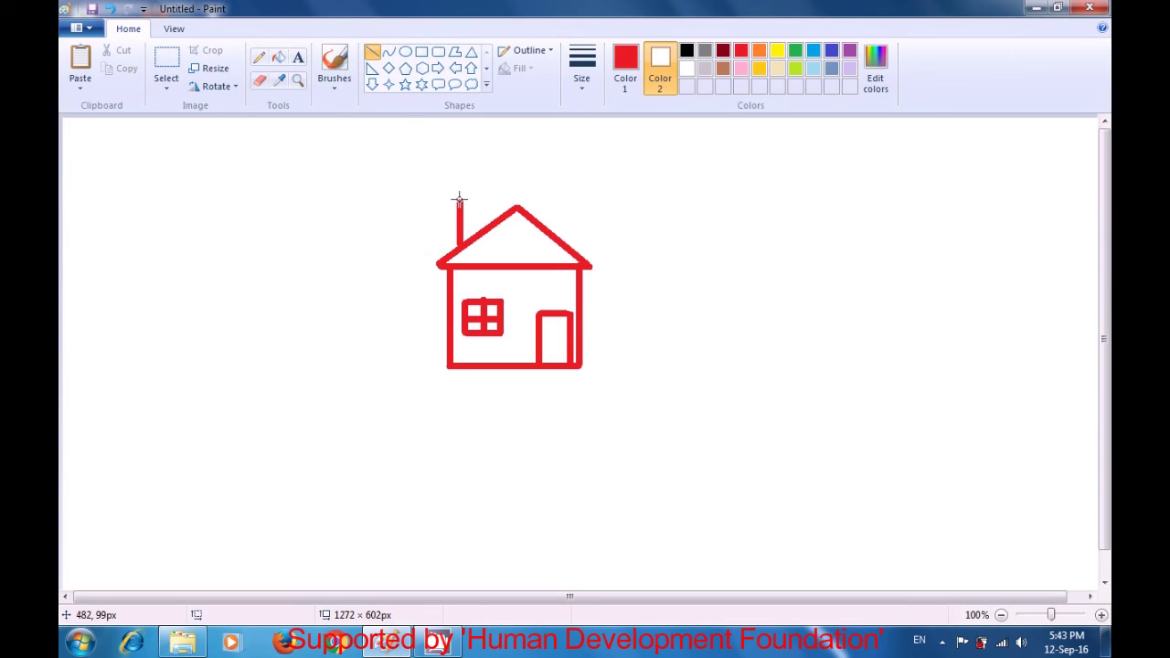
left_click_drag(459, 198, 492, 200)
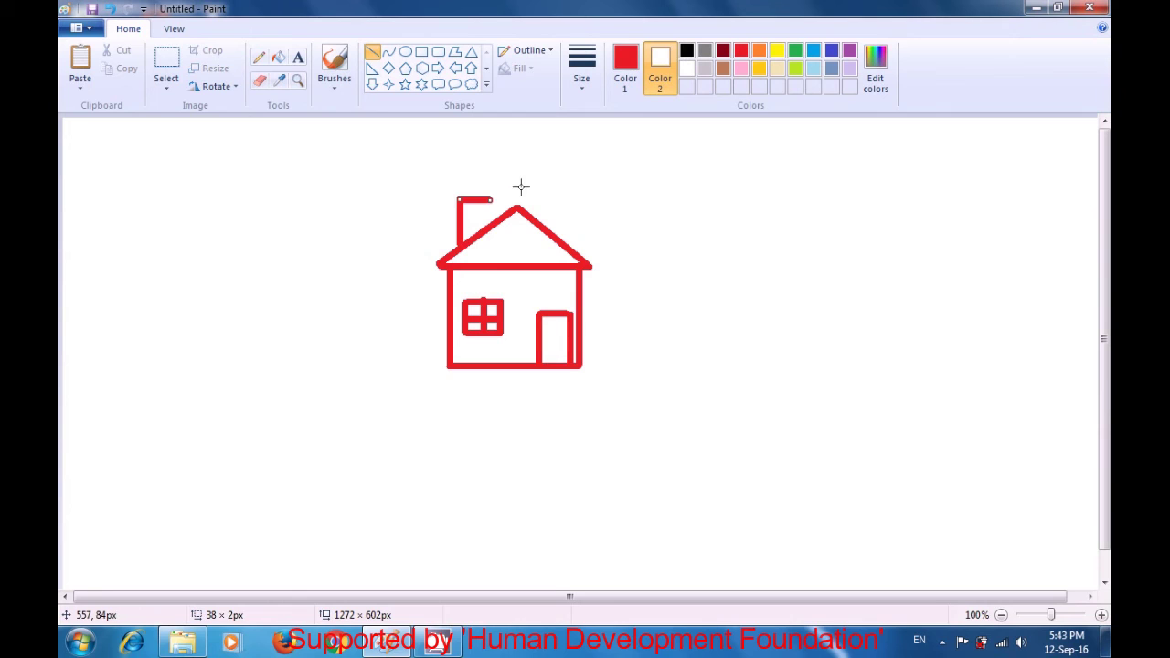
left_click(523, 185)
left_click_drag(491, 200, 489, 227)
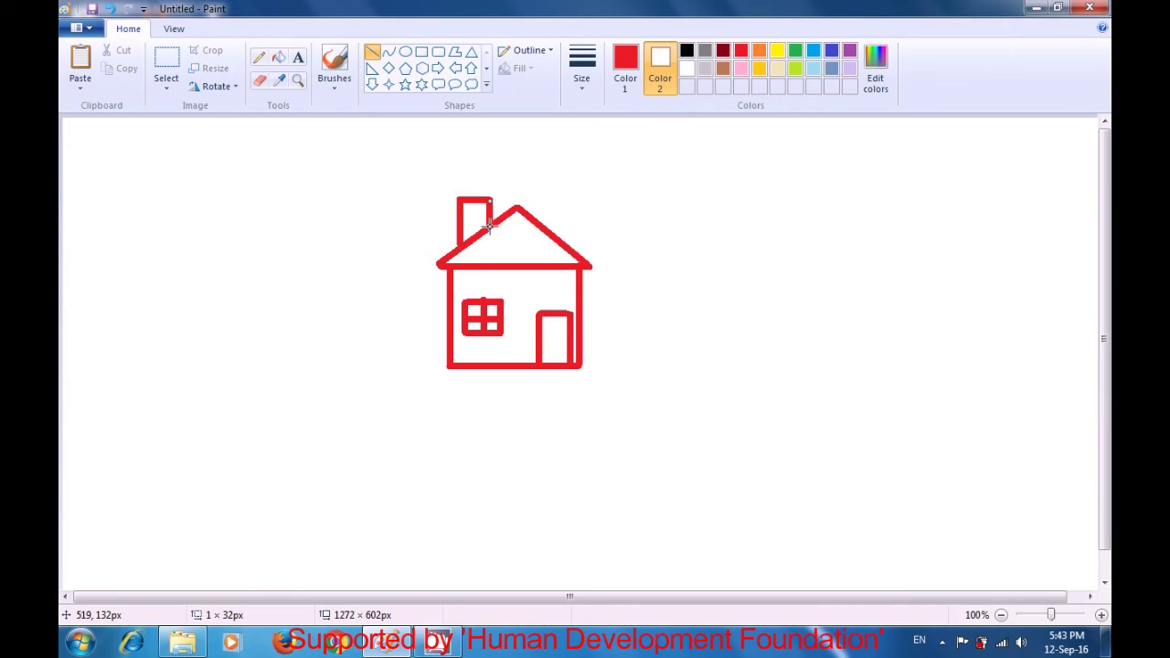
left_click(688, 215)
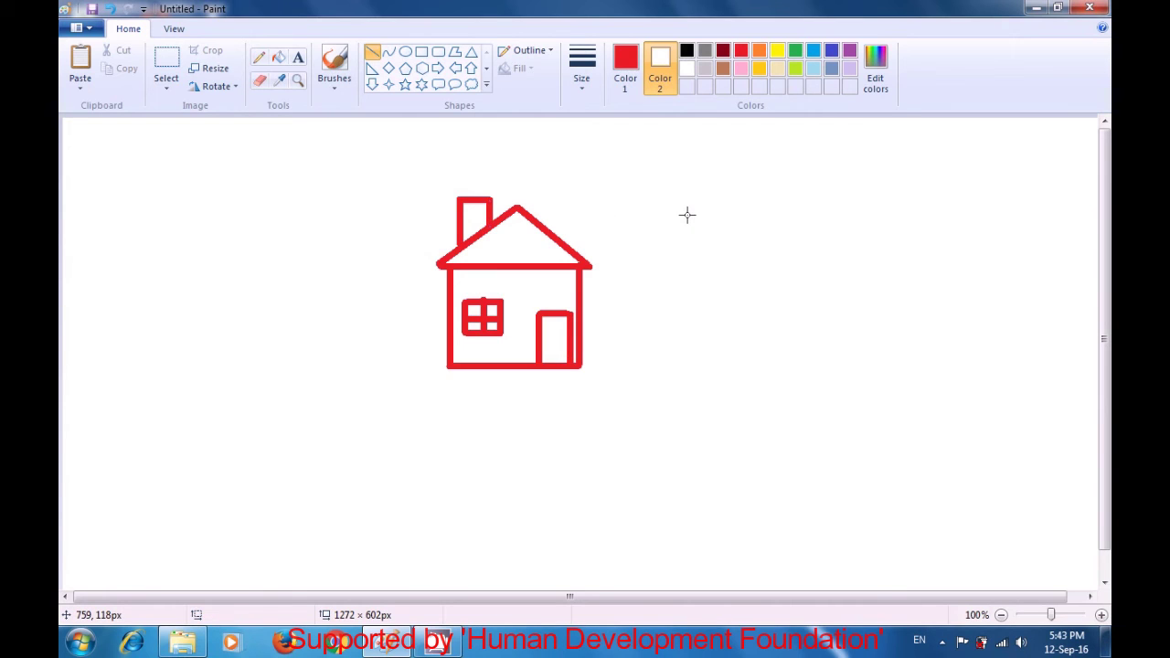